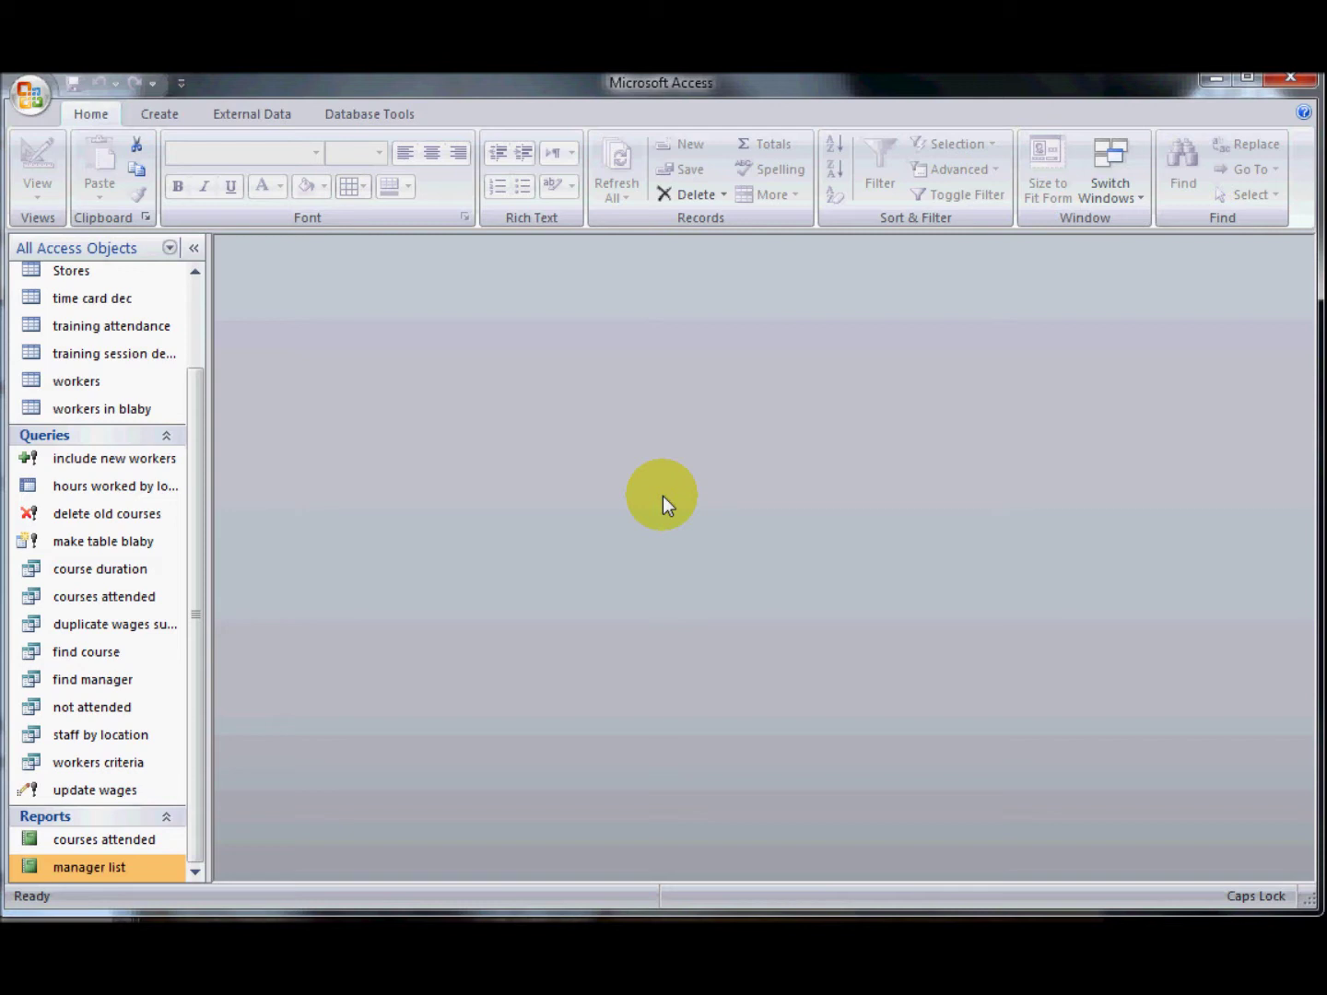
Open the 'manager list' report and collapse the Navigation Pane
{"action": "left_click", "coordinate": [112, 865]}
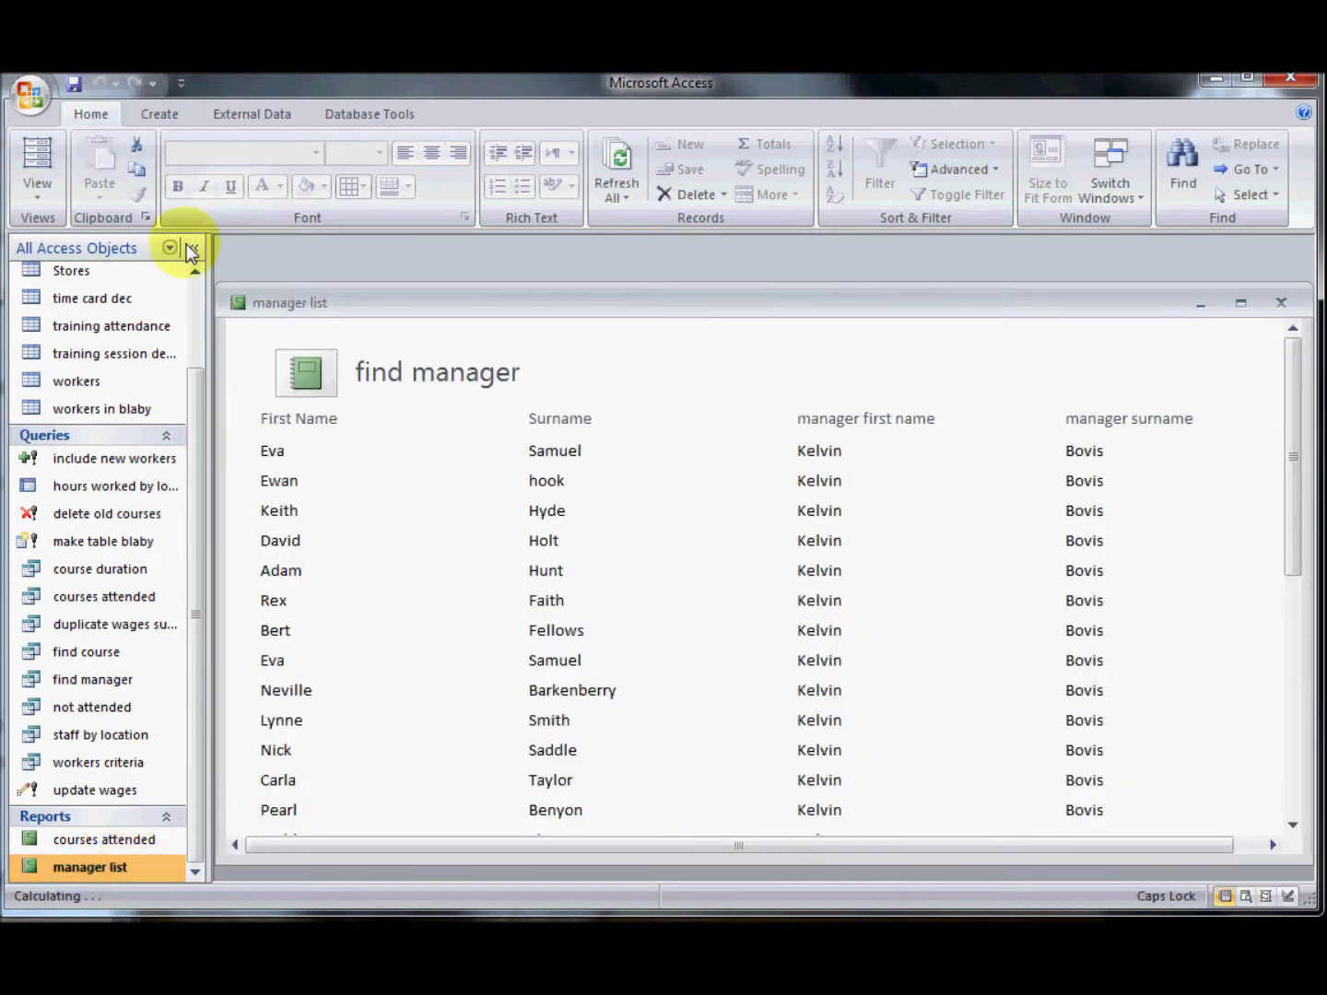
{"action": "left_click", "coordinate": [192, 247]}
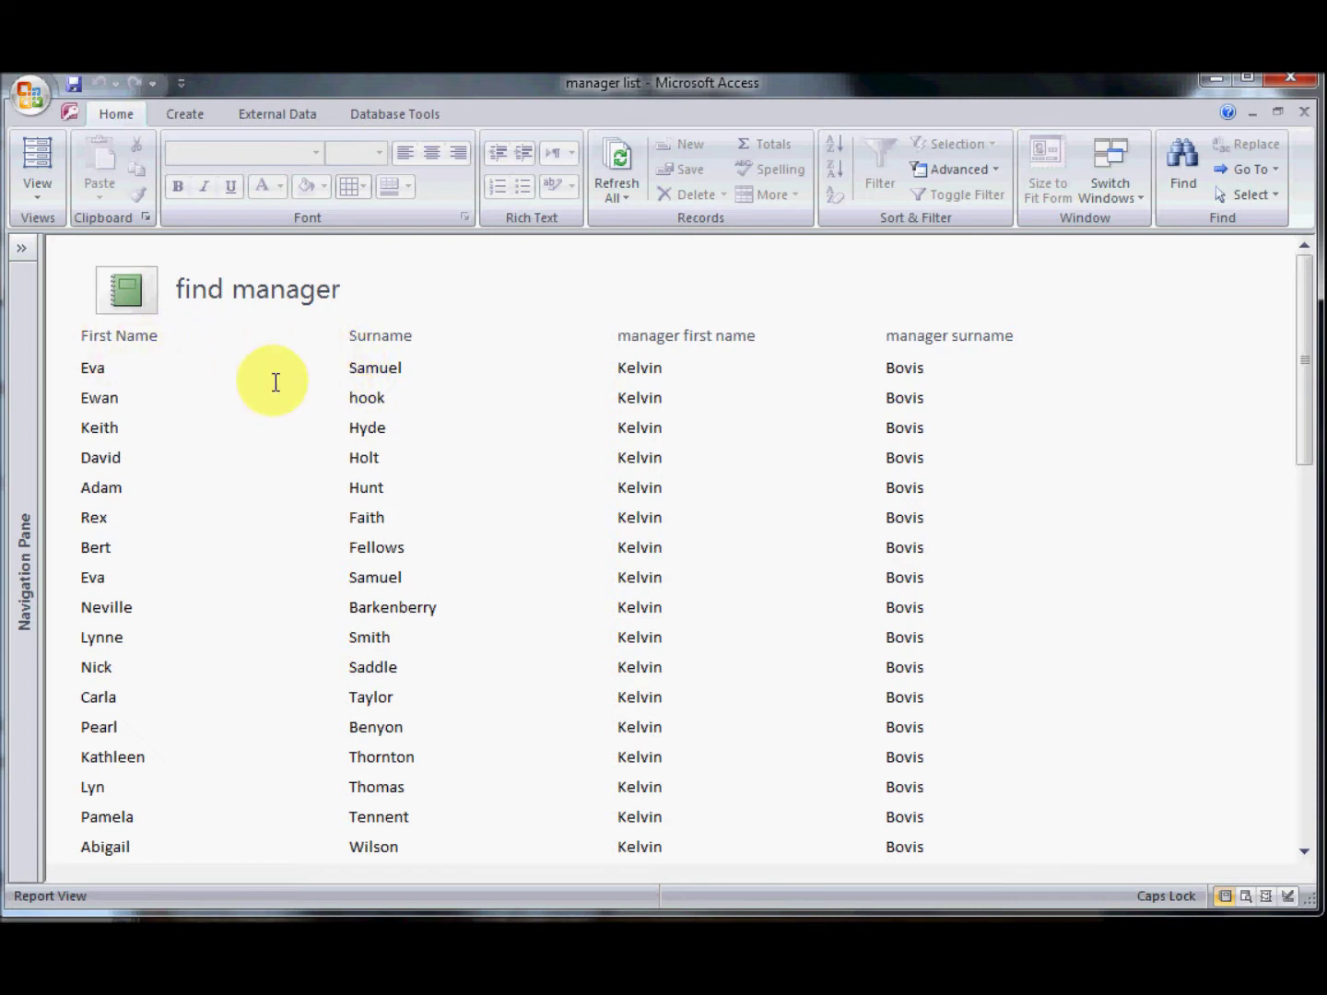
In Design View, delete the Surname and First Name boxes from the Detail section
{"action": "left_click", "coordinate": [33, 188]}
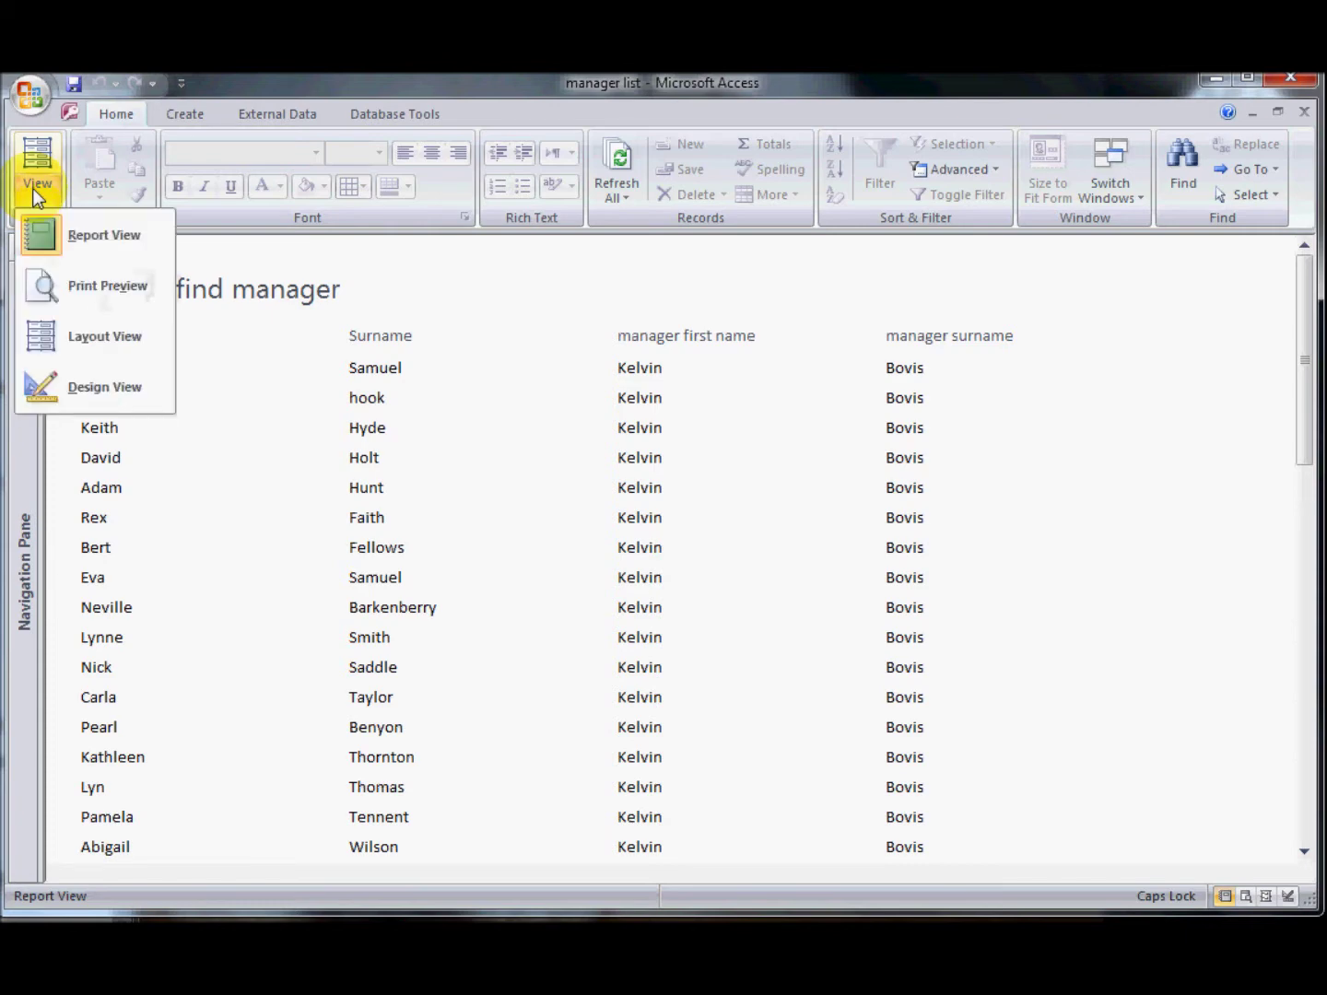
{"action": "left_click", "coordinate": [82, 390]}
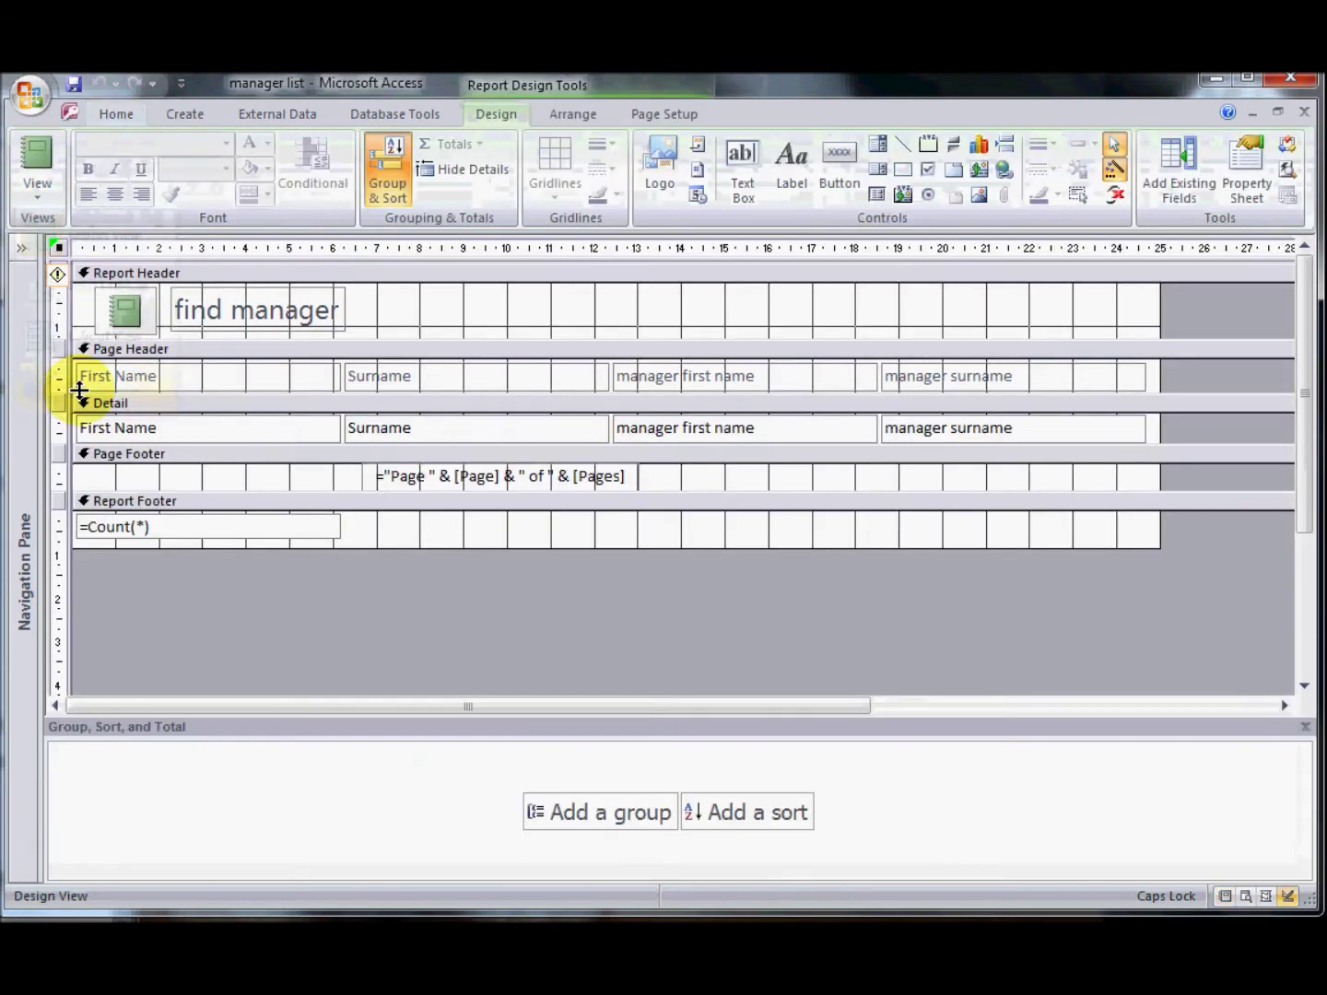
{"action": "left_click", "coordinate": [370, 434]}
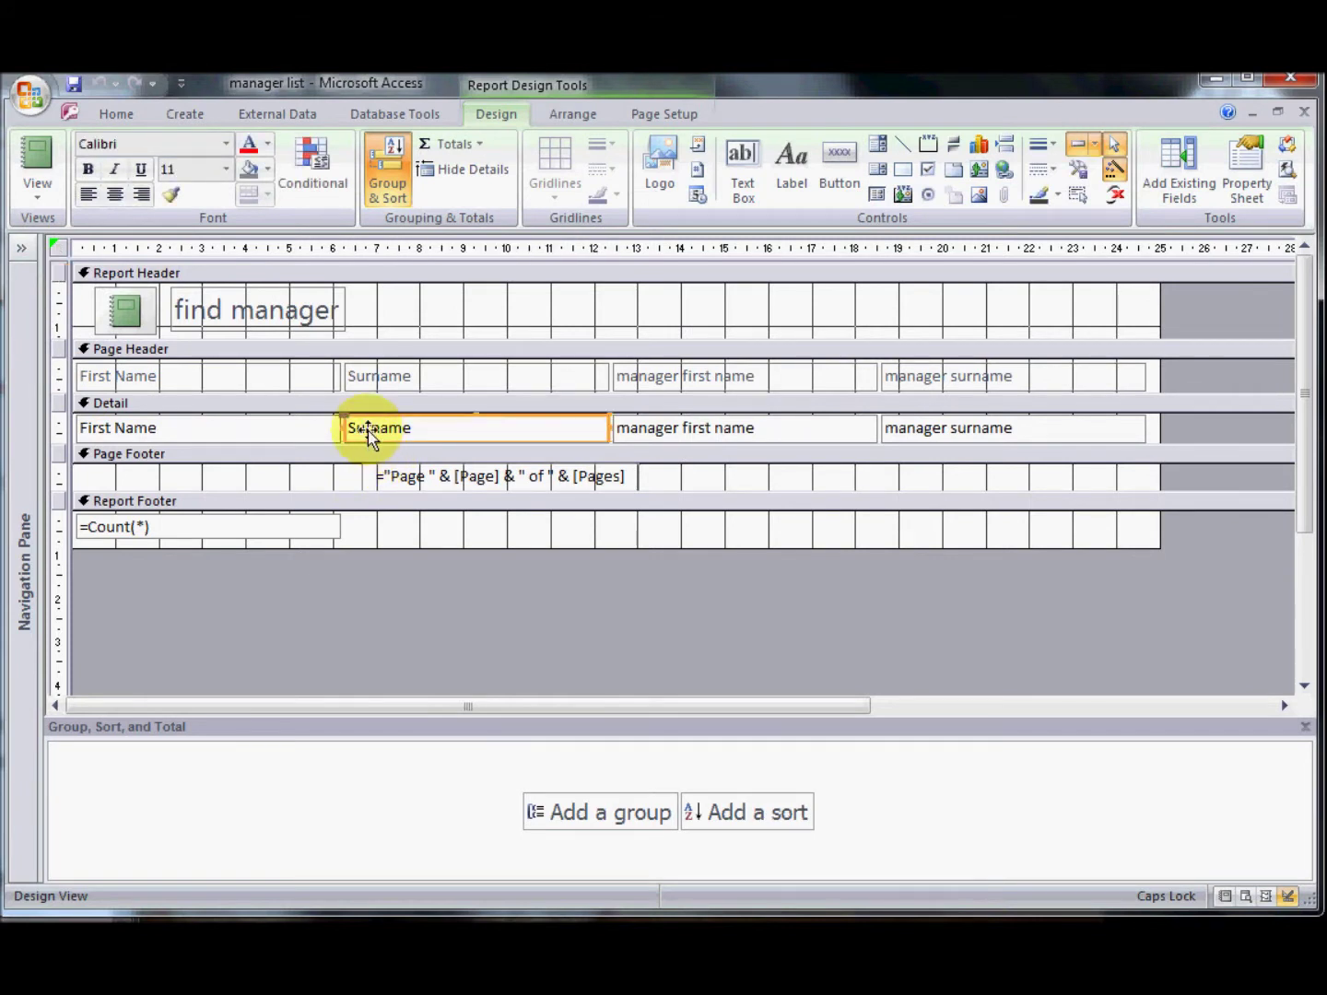
{"action": "key", "text": "Delete"}
{"action": "left_click", "coordinate": [307, 426]}
{"action": "key", "text": "Delete"}
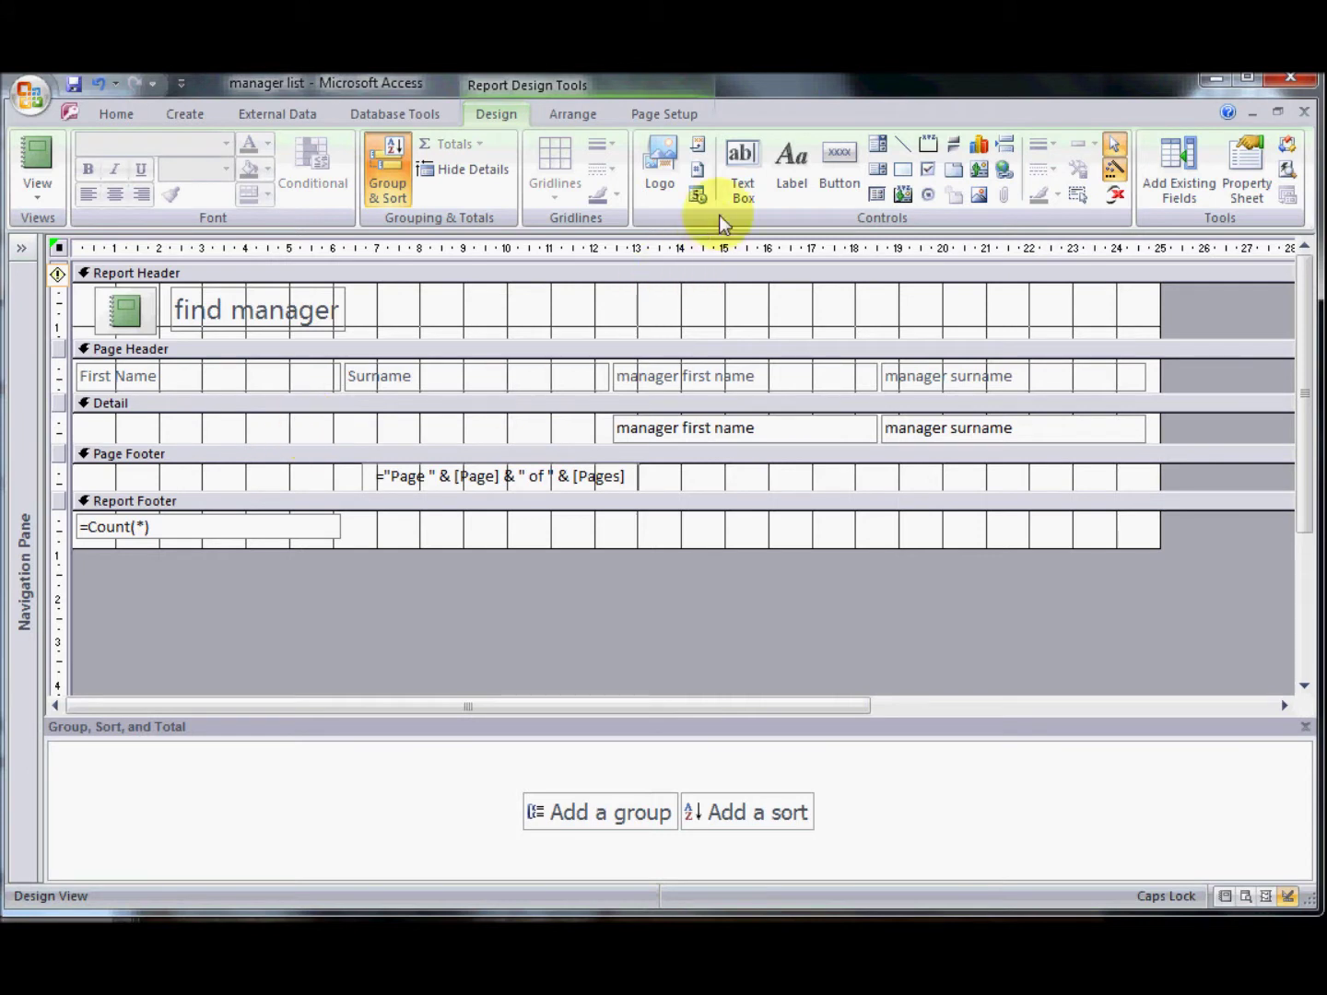
Add a Detail text box containing =[FIRST NAME] & " " & [SURNAME]
{"action": "left_click", "coordinate": [747, 166]}
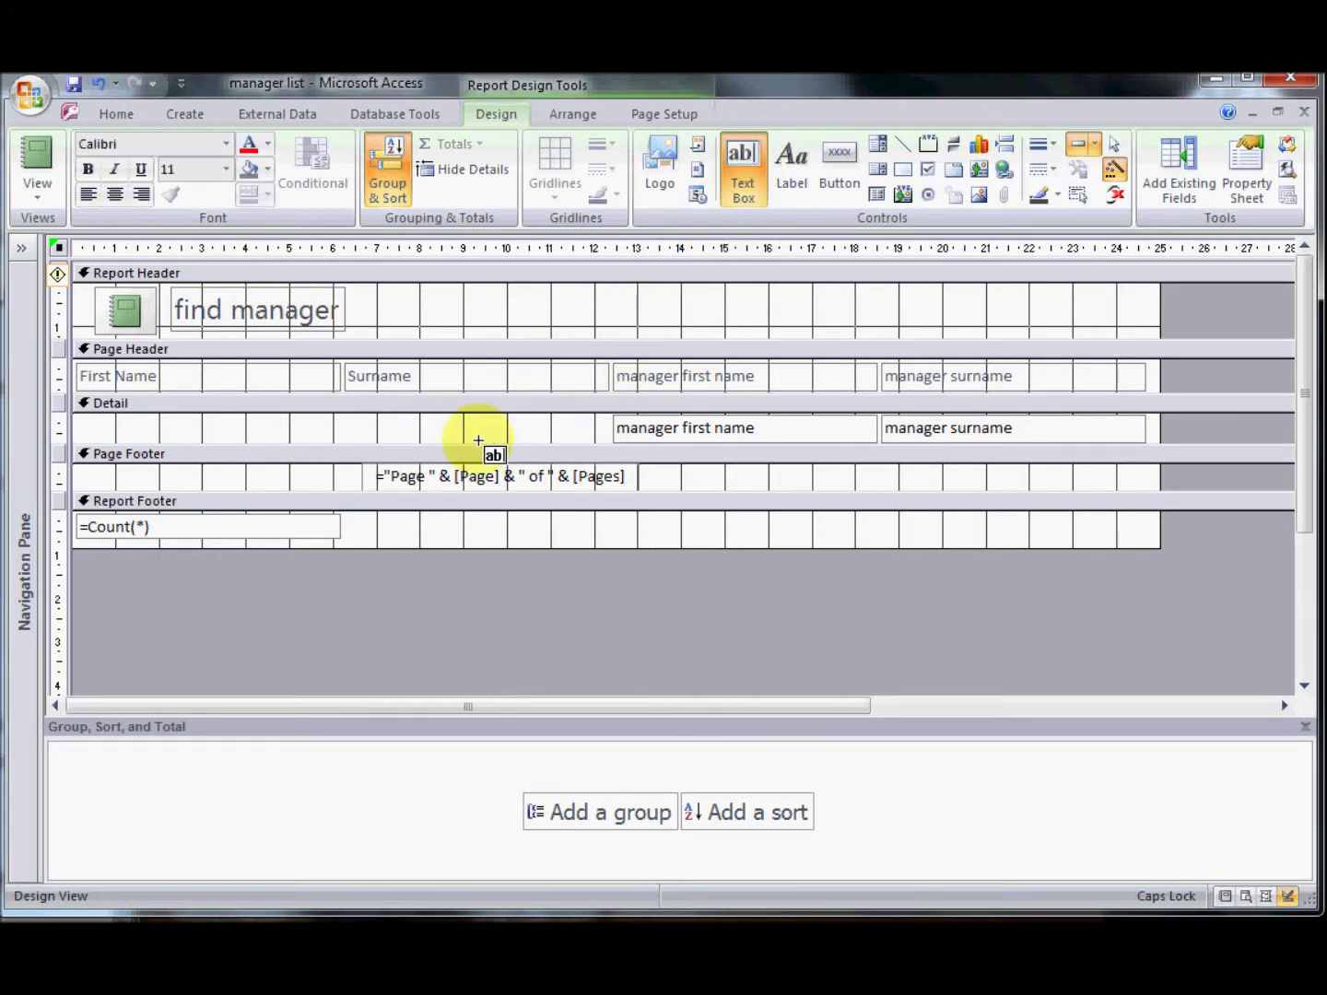
{"action": "left_click_drag", "start_coordinate": [480, 440], "coordinate": [76, 416]}
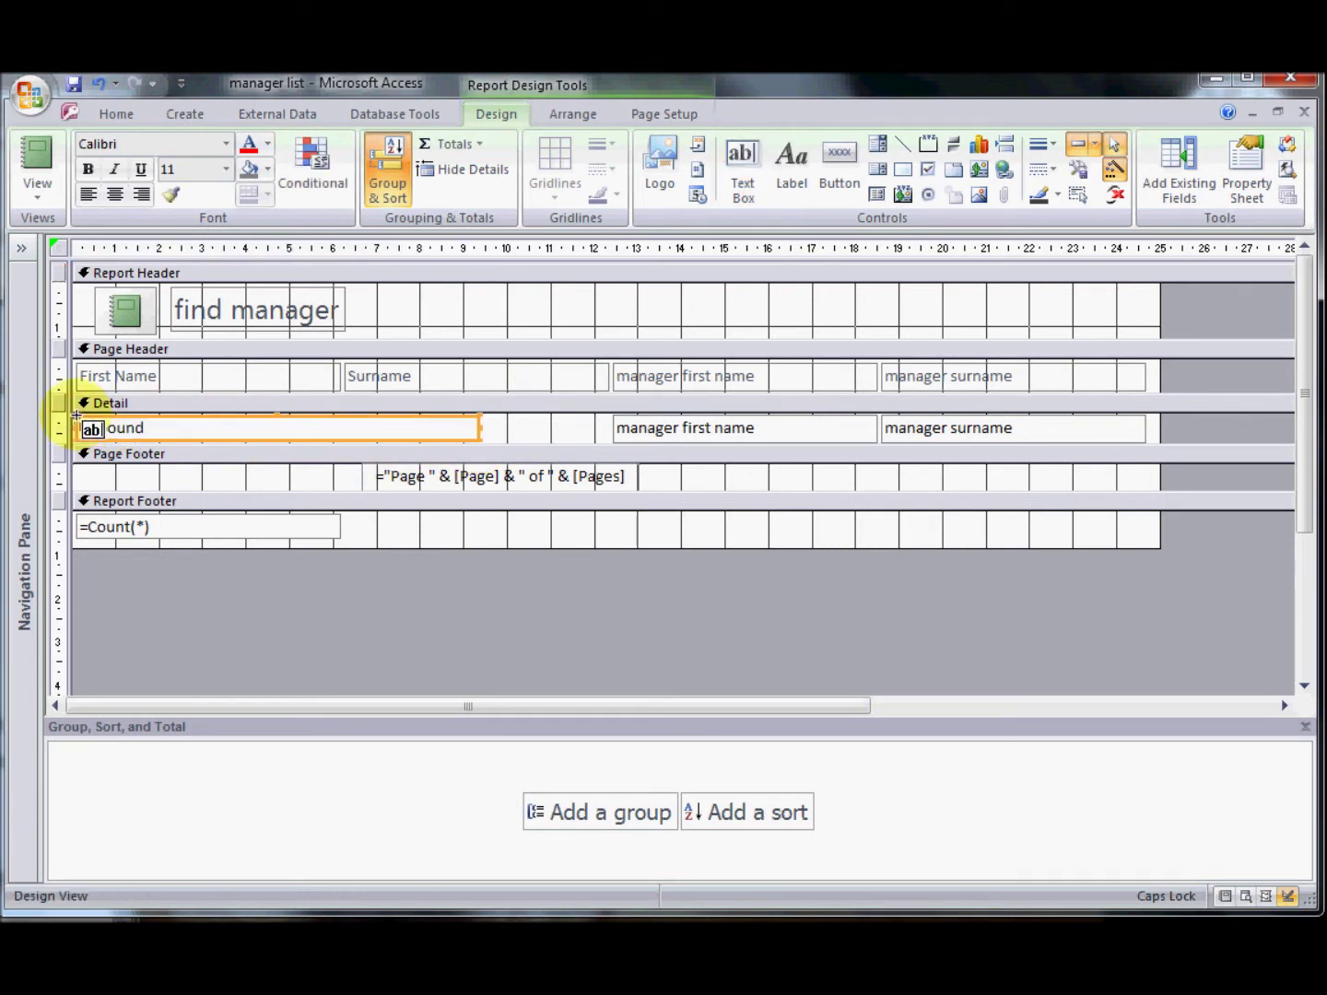
{"action": "left_click", "coordinate": [188, 429]}
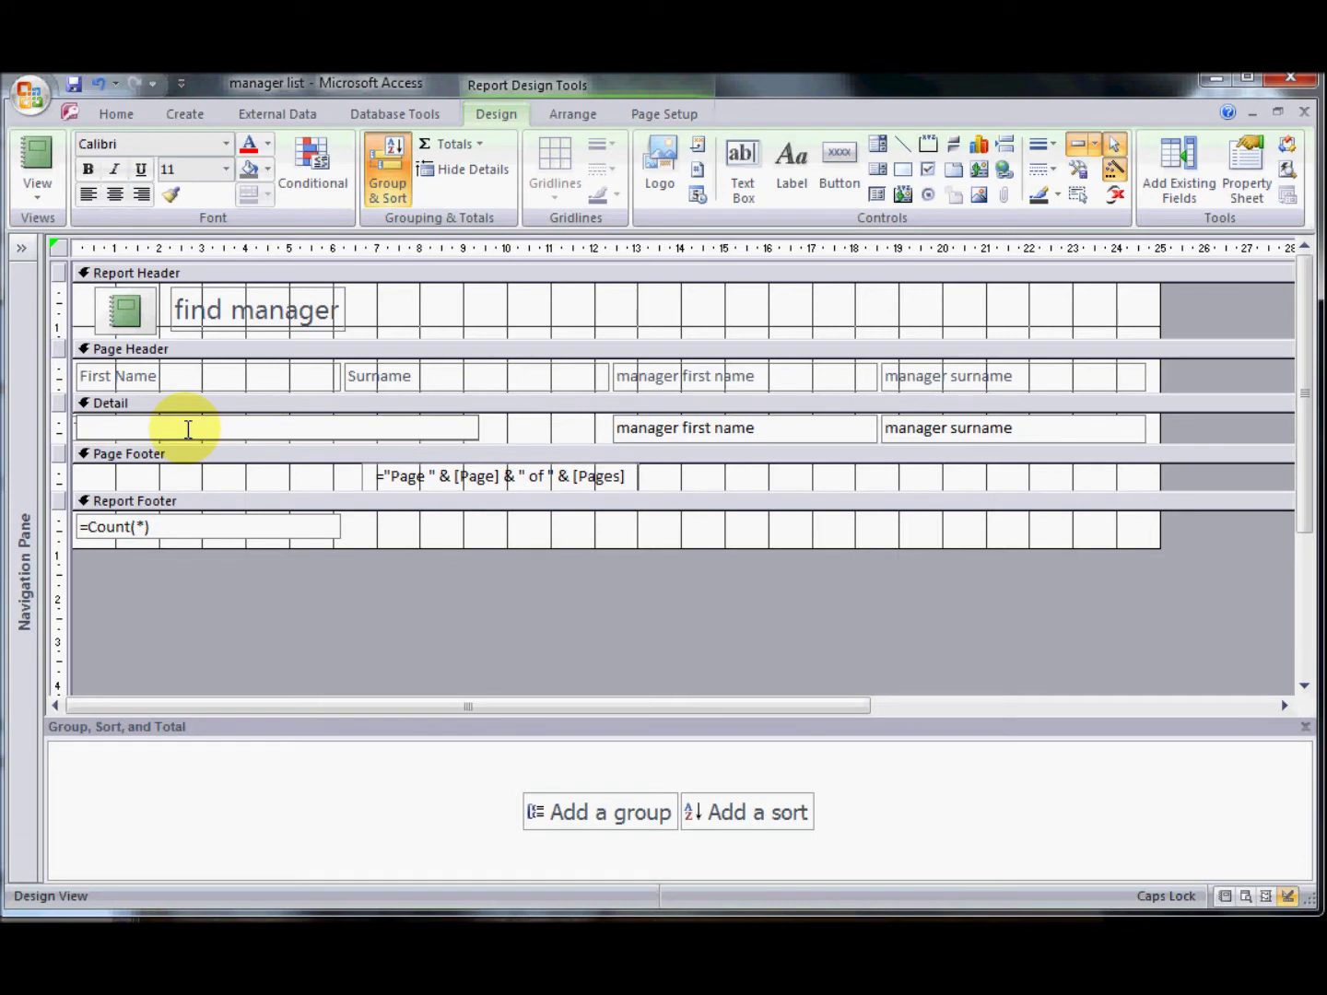
{"action": "type", "text": "=[FIRST NAM"}
{"action": "type", "text": "E] &\" \" & [SURNMAE]"}
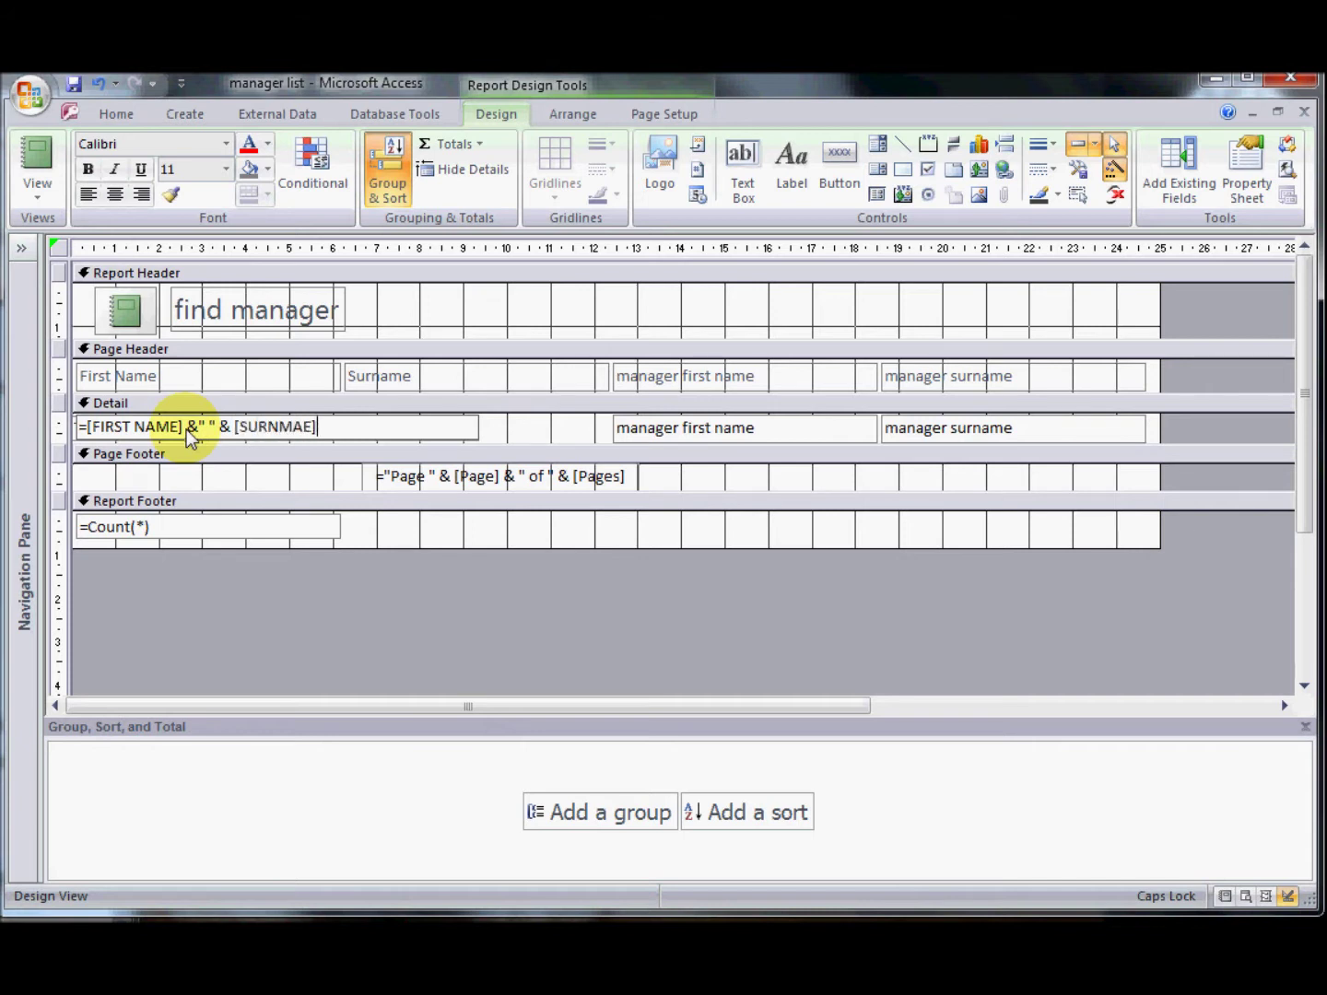
{"action": "key", "text": "BackSpace"}
{"action": "key", "text": "BackSpace"}
{"action": "key", "text": "BackSpace"}
{"action": "key", "text": "BackSpace"}
{"action": "key", "text": "BackSpace"}
{"action": "type", "text": "NAME]"}
Preview the combined names, return to Design View and delete the Surname column heading
{"action": "left_click", "coordinate": [31, 161]}
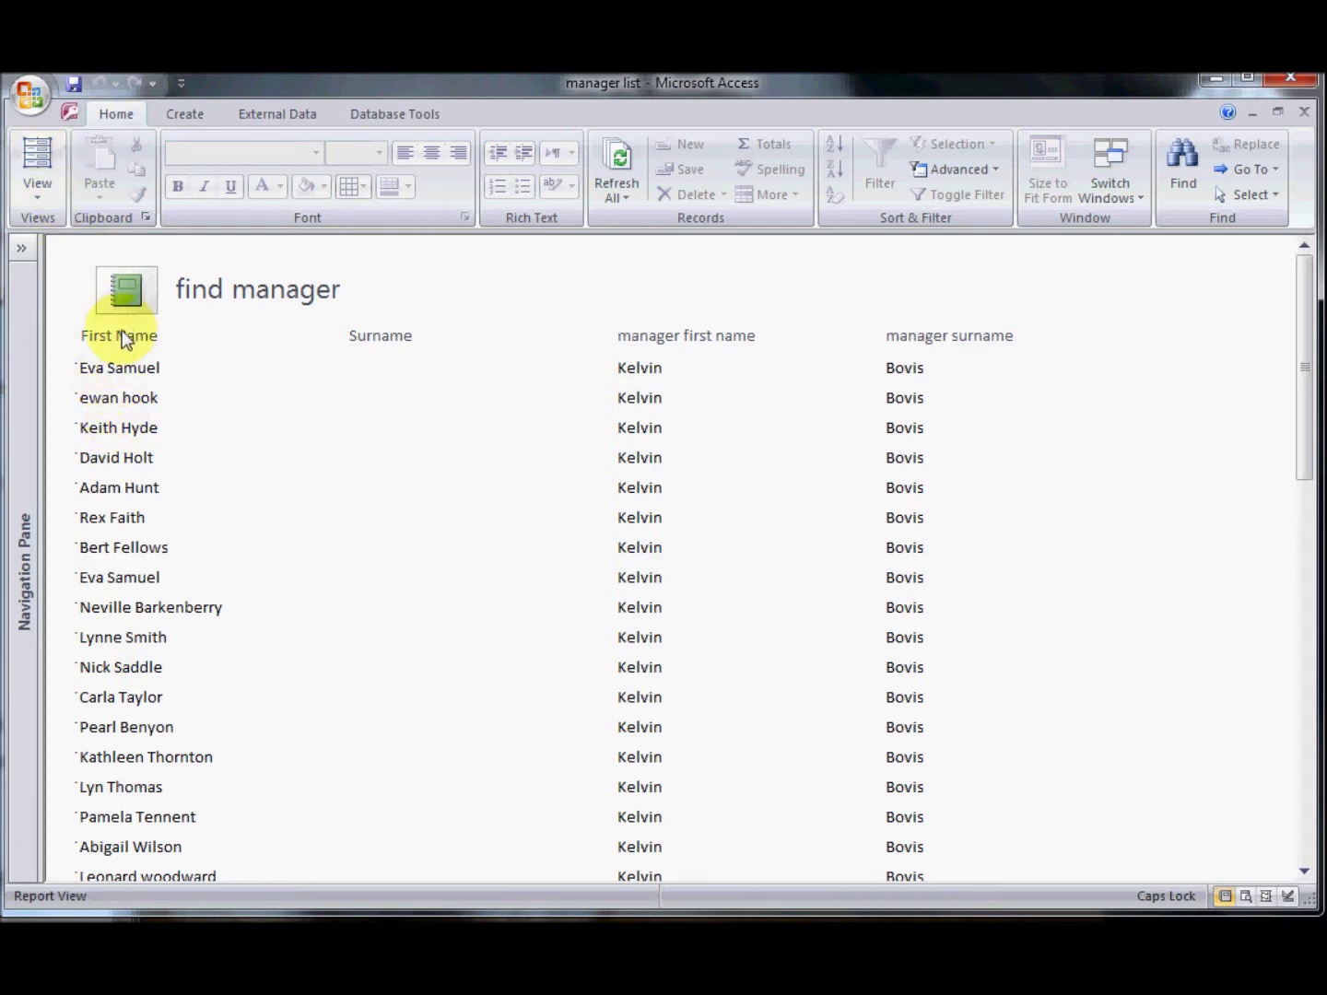
{"action": "left_click", "coordinate": [40, 162]}
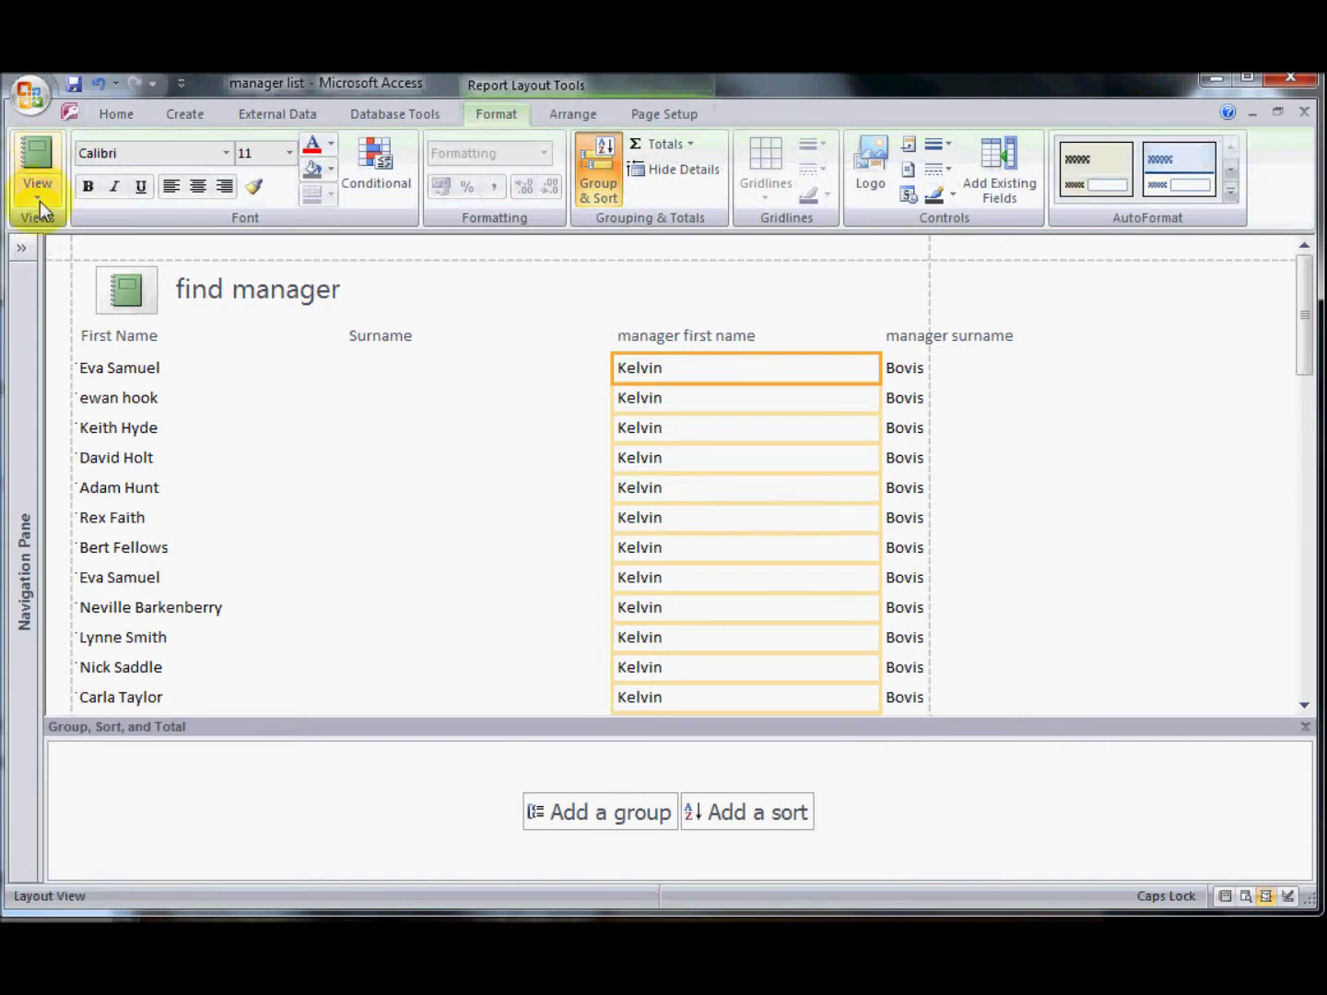
{"action": "left_click", "coordinate": [40, 199]}
{"action": "left_click", "coordinate": [73, 394]}
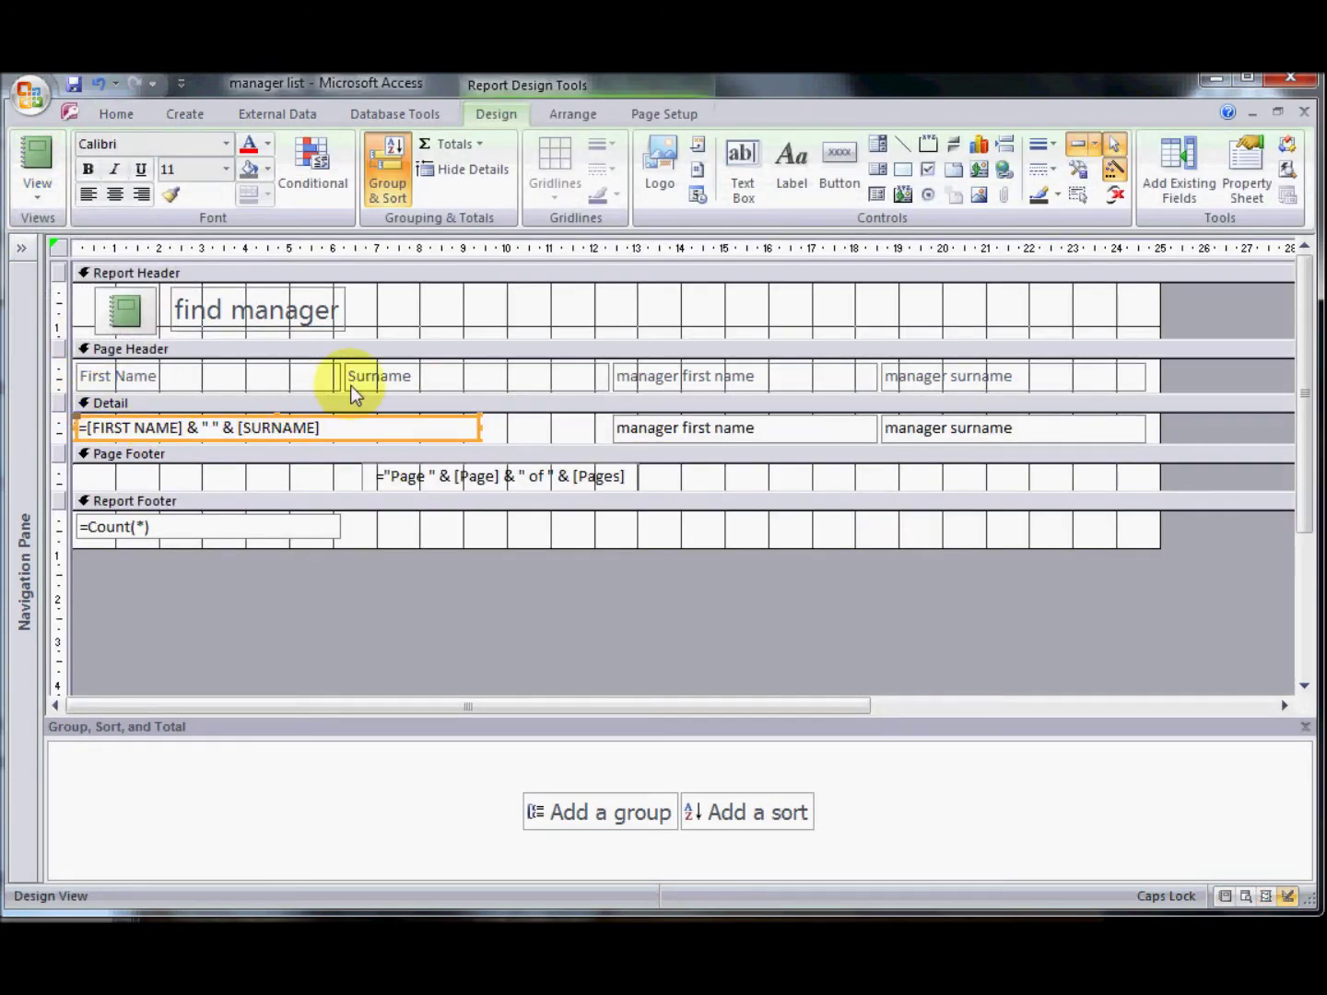
{"action": "left_click", "coordinate": [375, 380]}
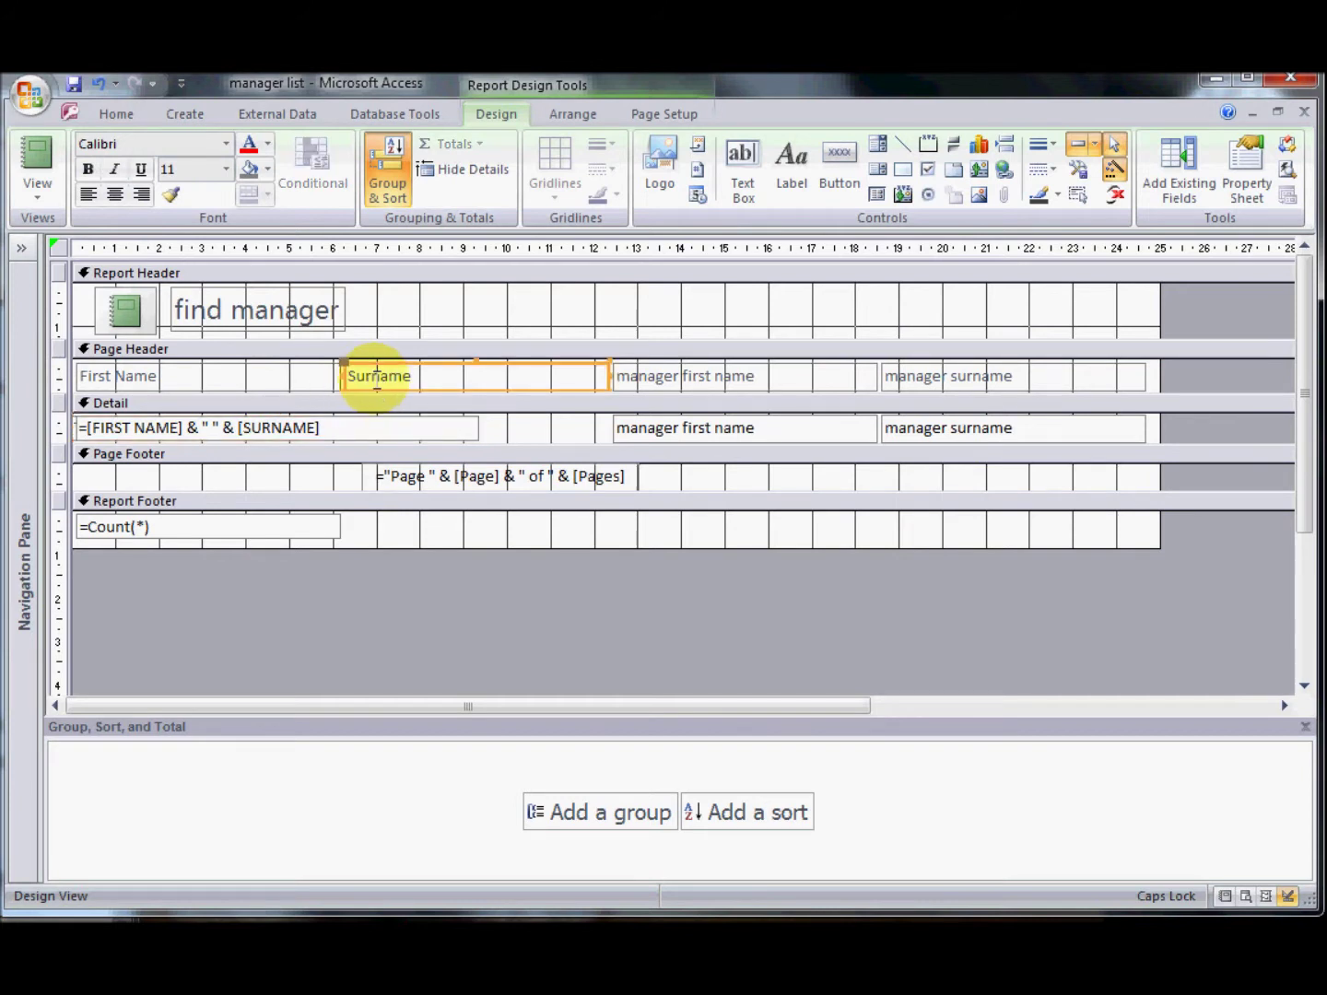
{"action": "key", "text": "Delete"}
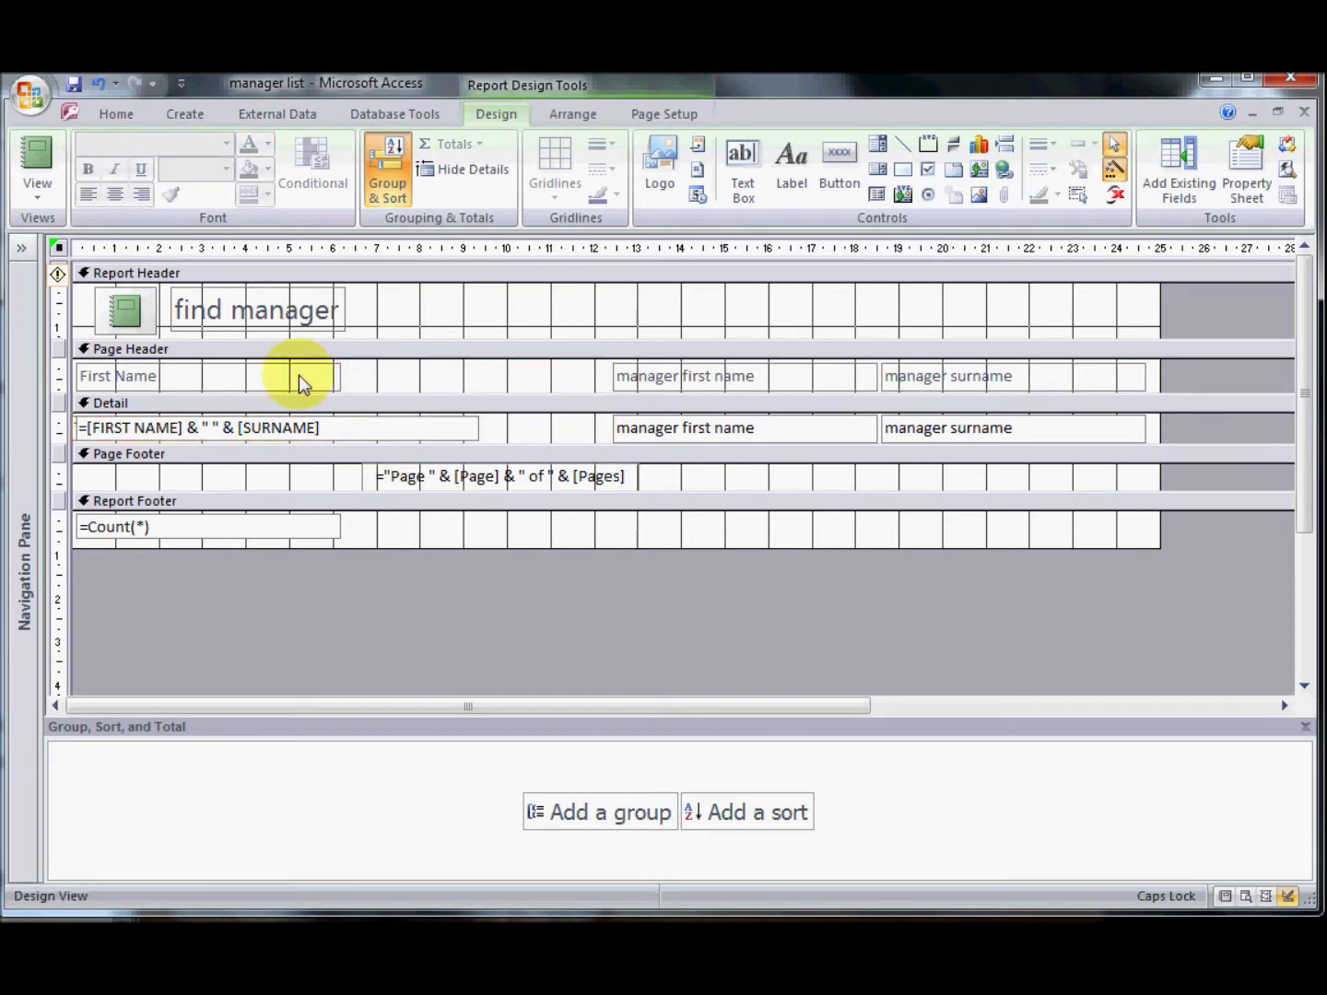
Rename the First Name heading to 'Name' and preview the report
{"action": "left_click", "coordinate": [299, 375]}
{"action": "left_click", "coordinate": [165, 376]}
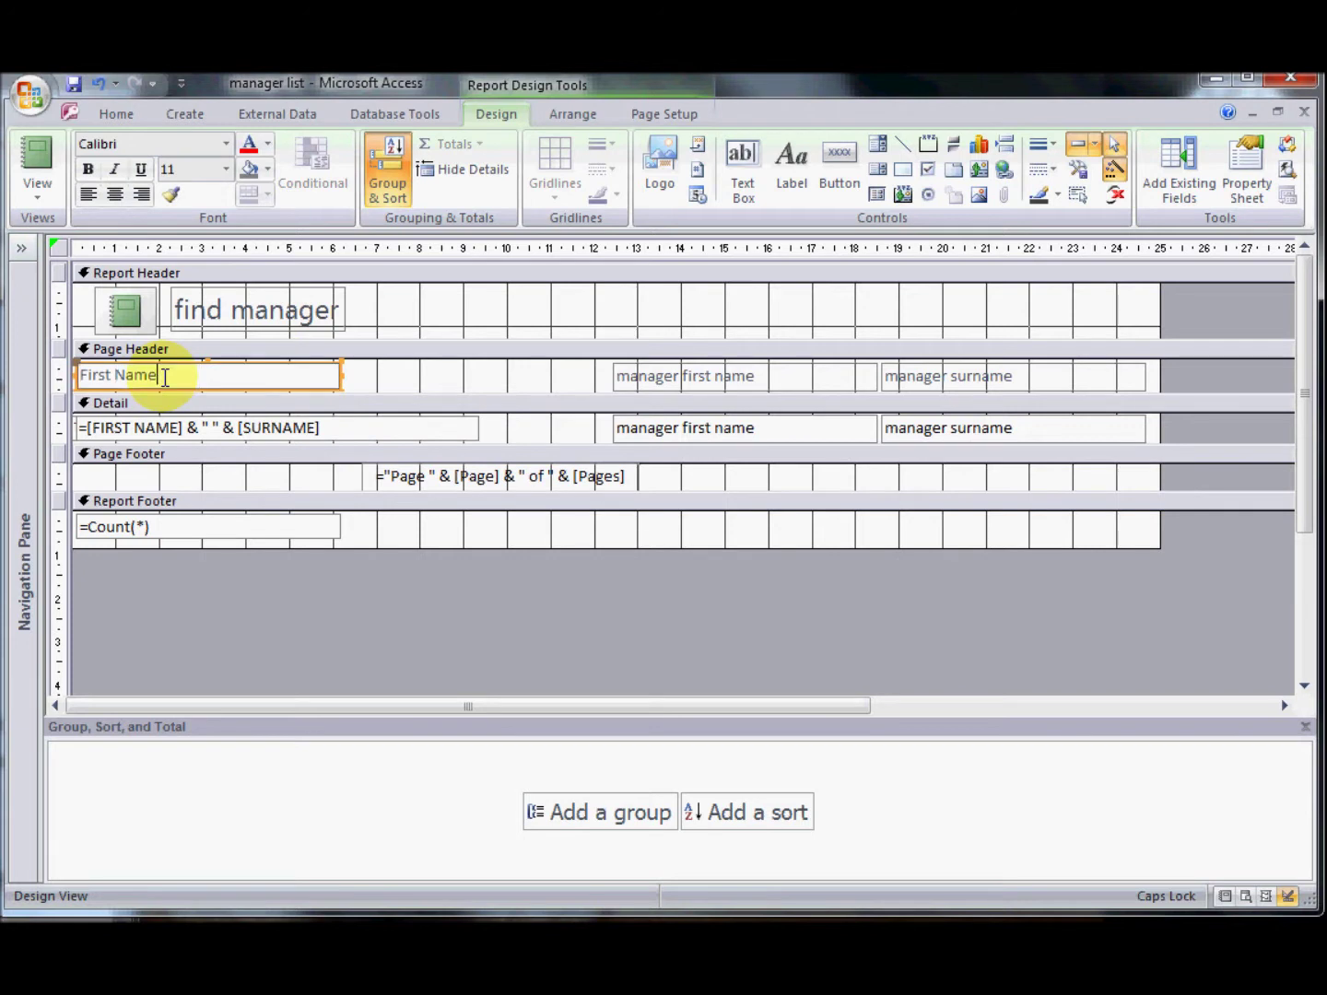
{"action": "left_click_drag", "start_coordinate": [165, 376], "coordinate": [59, 376]}
{"action": "type", "text": "NAME"}
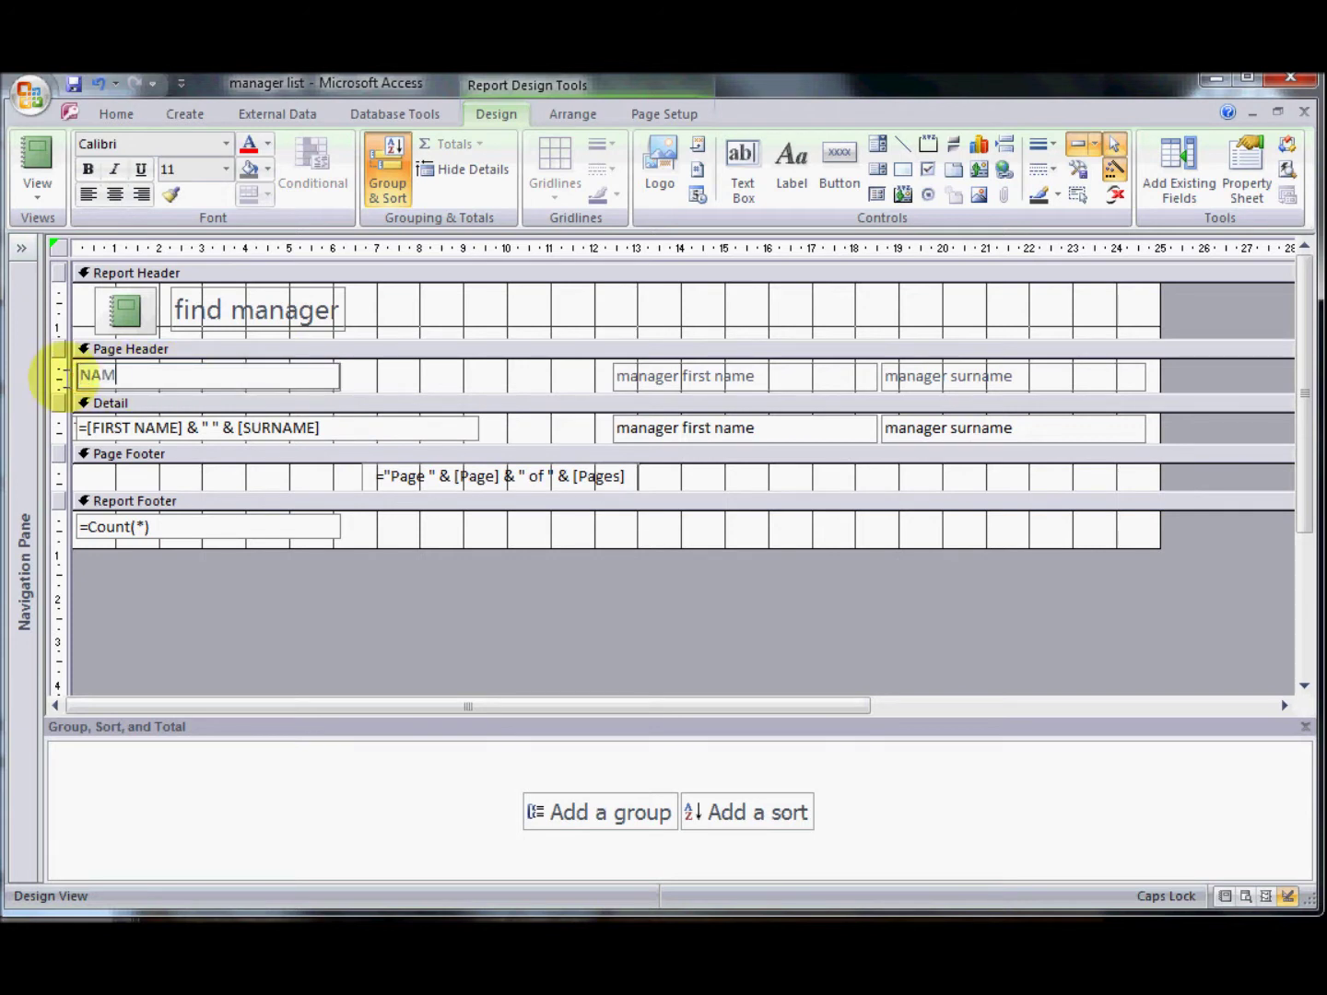
{"action": "key", "text": "BackSpace"}
{"action": "key", "text": "BackSpace"}
{"action": "key", "text": "BackSpace"}
{"action": "key", "text": "Caps_Lock"}
{"action": "type", "text": "ame"}
{"action": "left_click", "coordinate": [360, 371]}
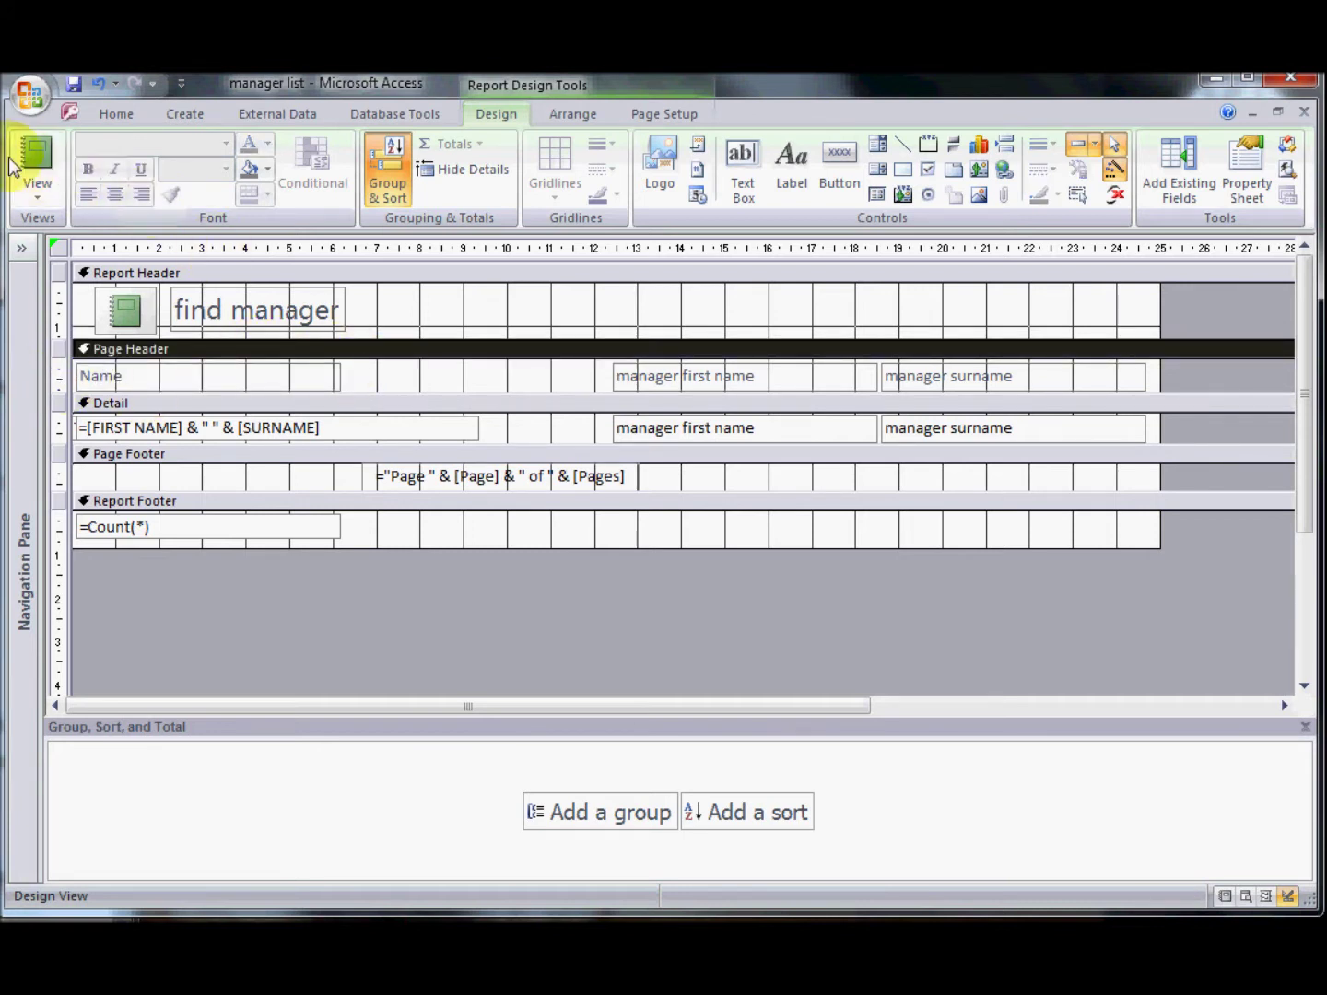
{"action": "left_click", "coordinate": [37, 156]}
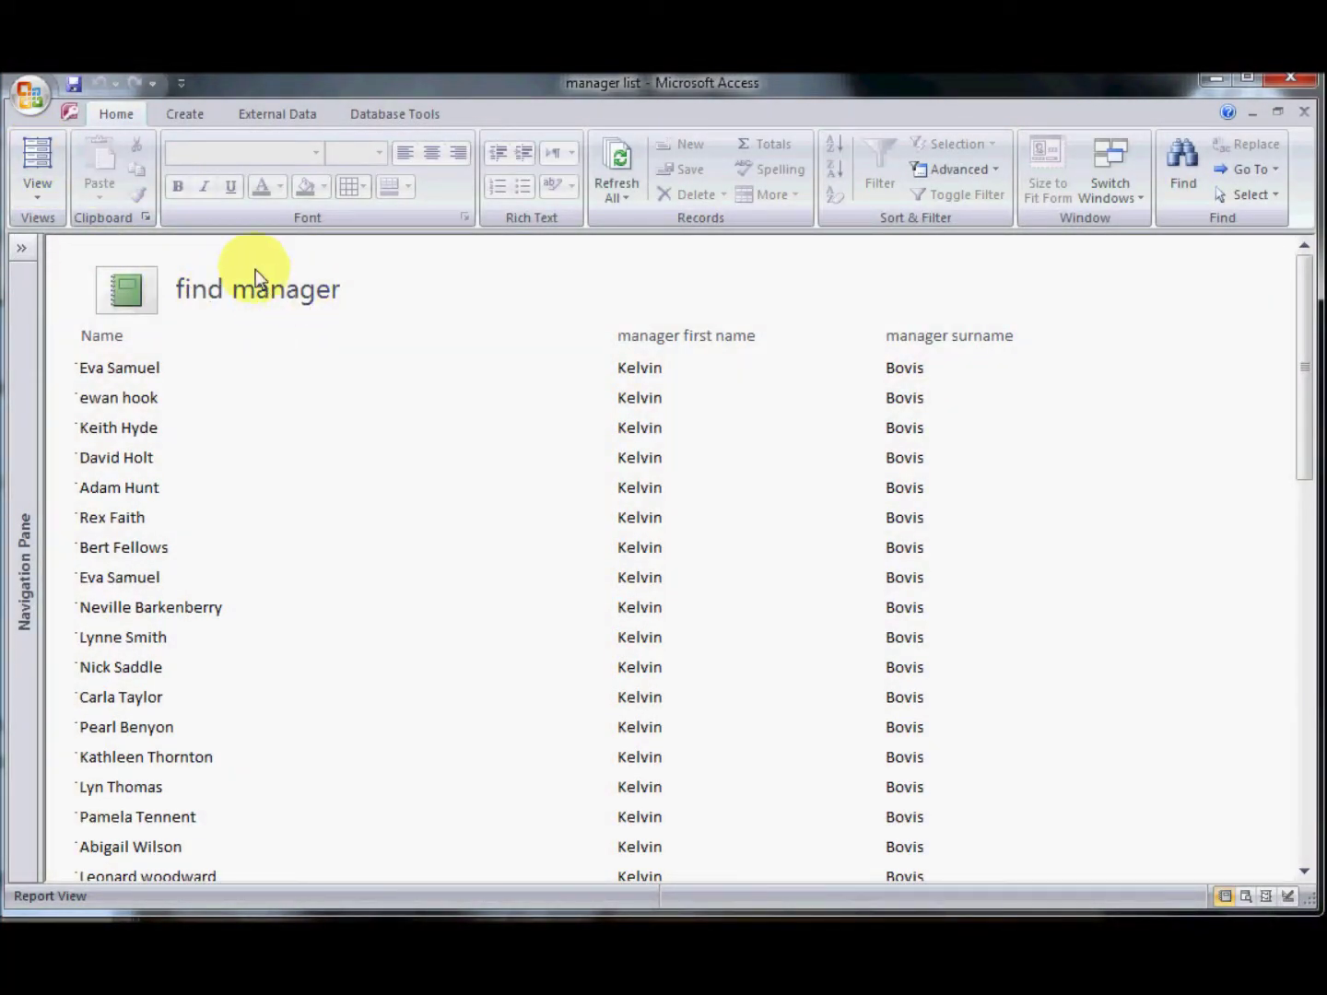
{"action": "left_click", "coordinate": [38, 186]}
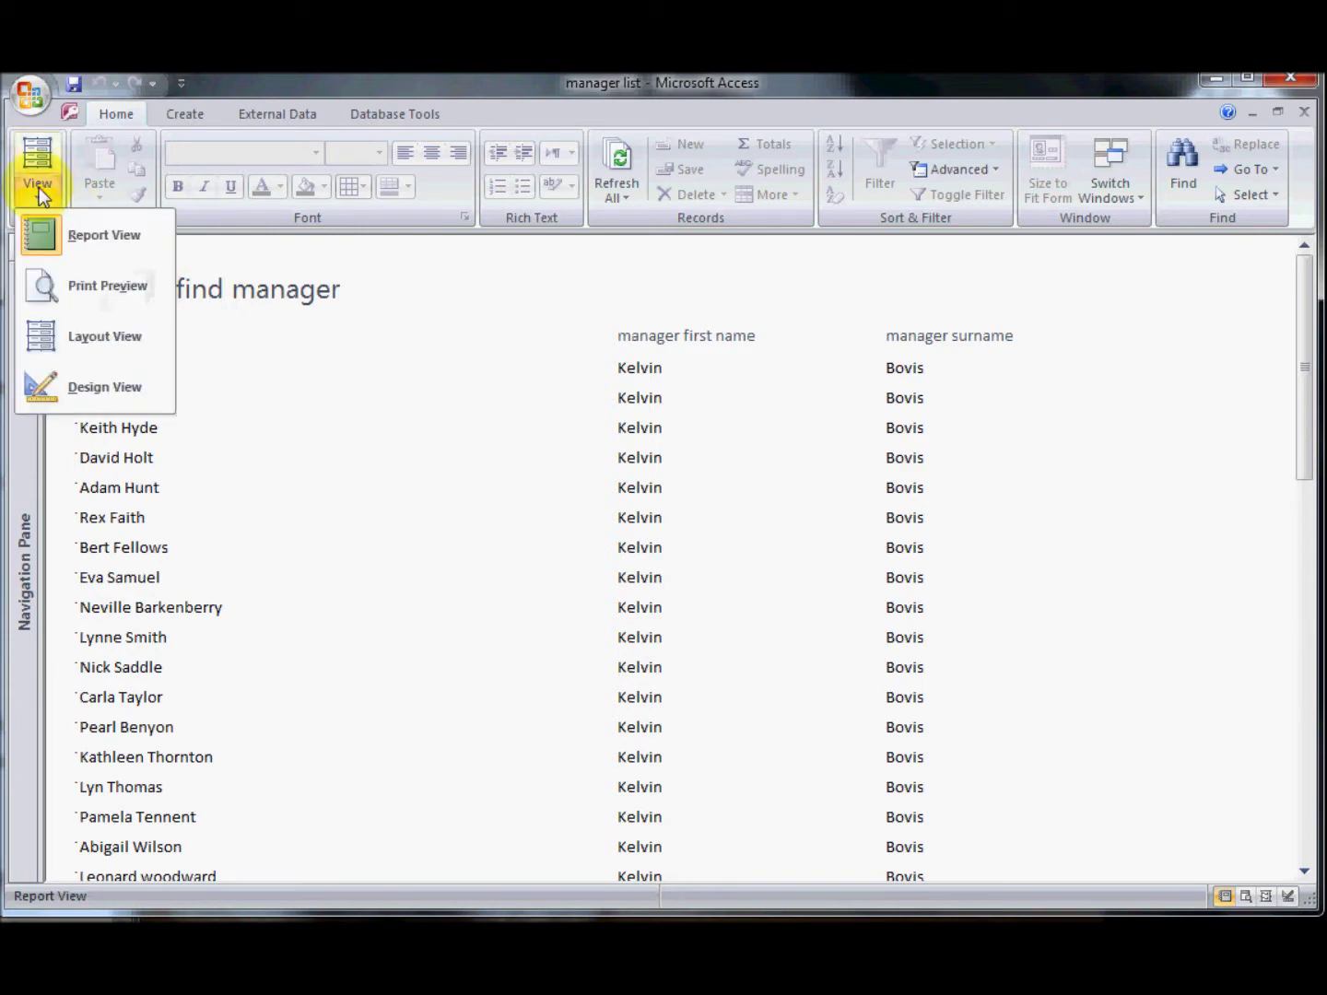
Change the 'find manager' title to 'Manager List' and show the title's formatting properties
{"action": "left_click", "coordinate": [95, 394]}
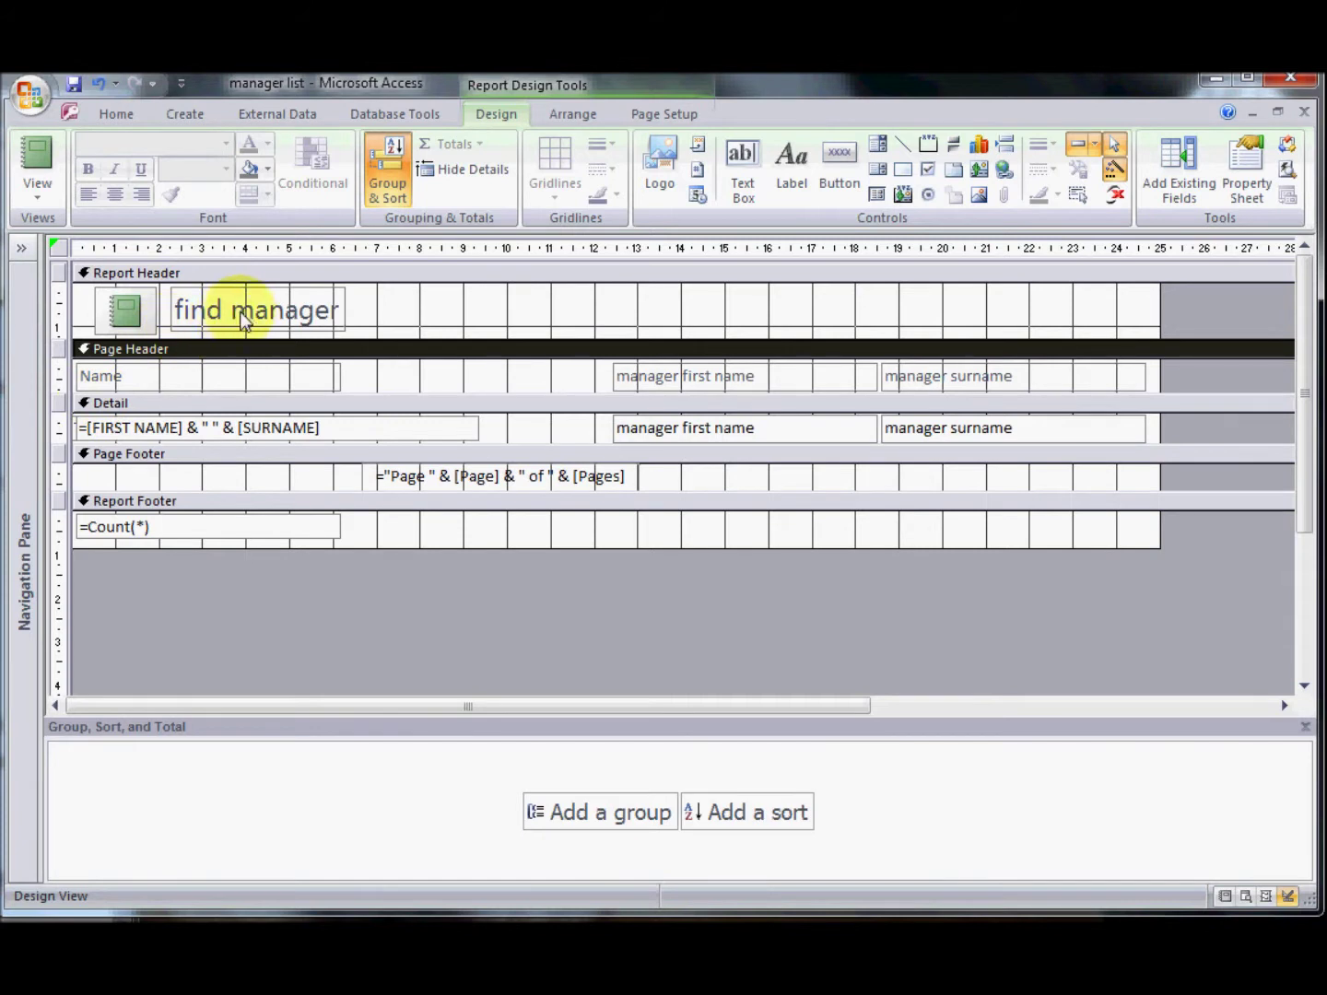
{"action": "double_click", "coordinate": [200, 311]}
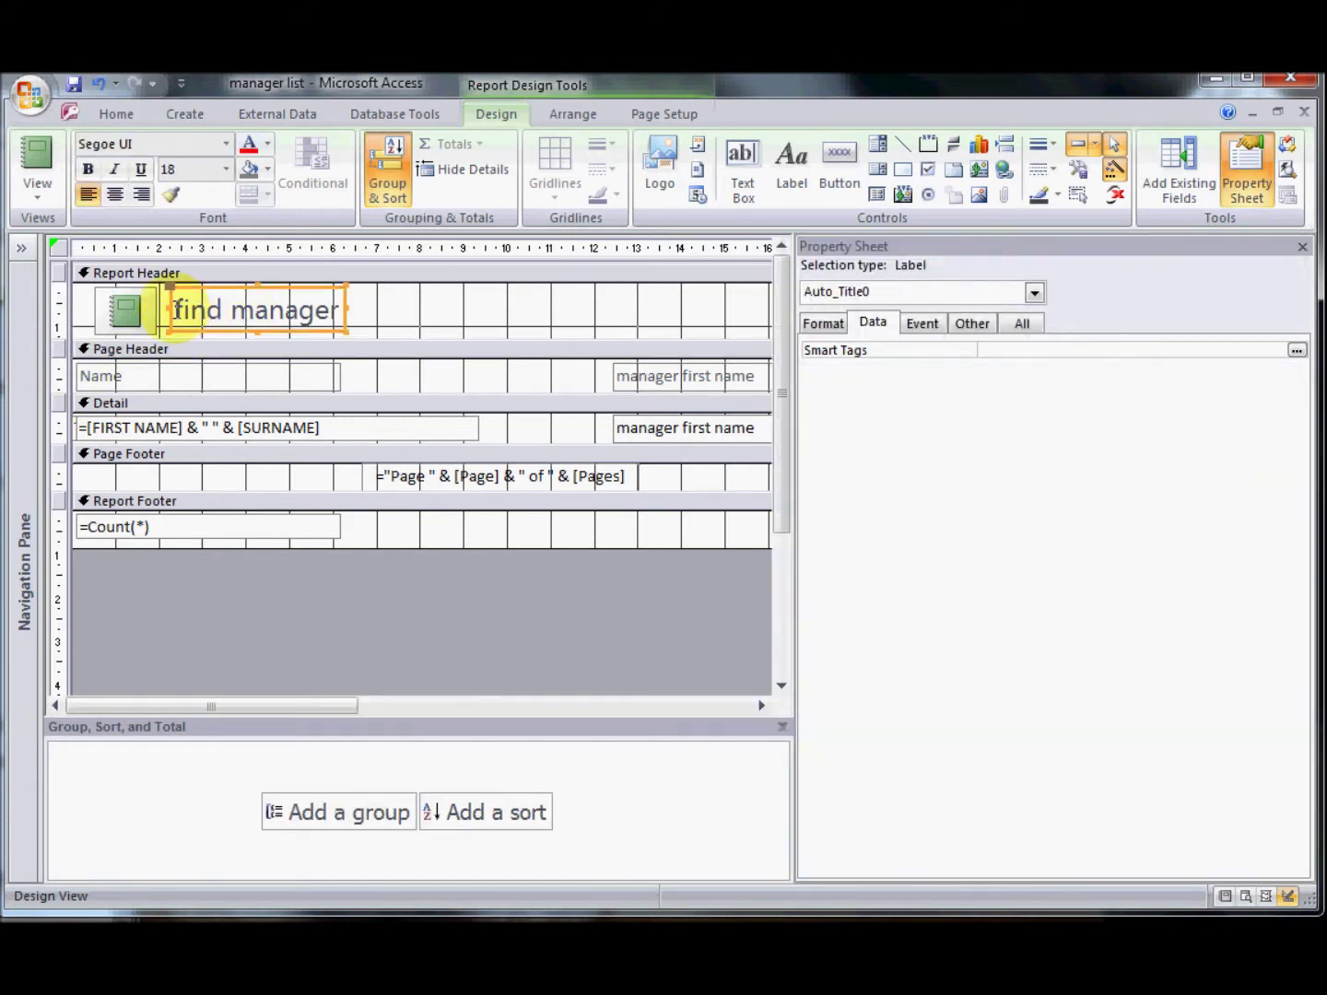
{"action": "left_click_drag", "start_coordinate": [173, 309], "coordinate": [350, 312]}
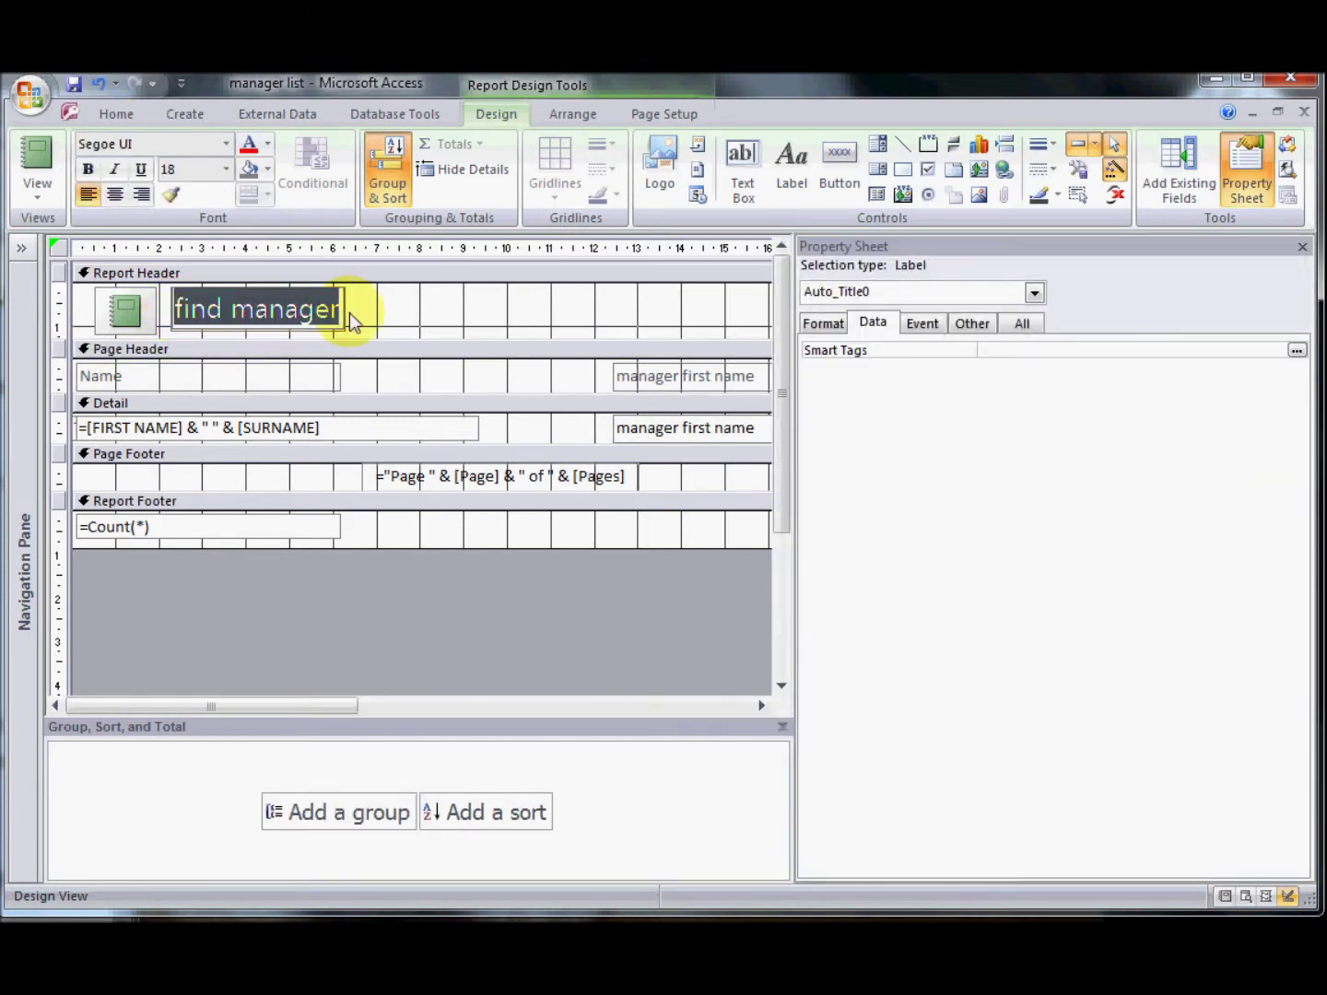
{"action": "type", "text": "Manager List"}
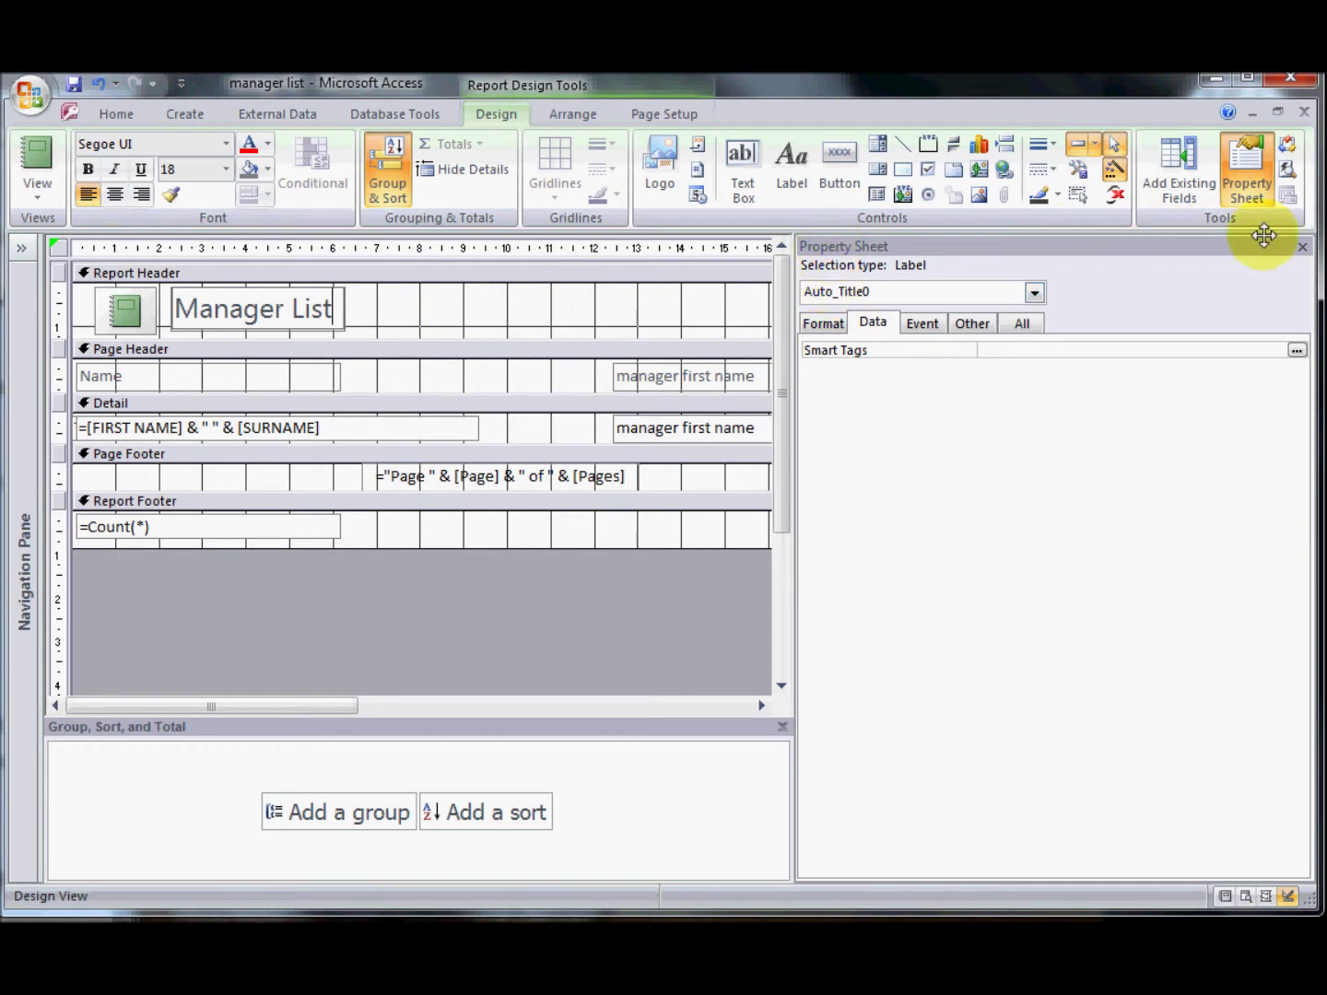
{"action": "left_click", "coordinate": [1302, 246]}
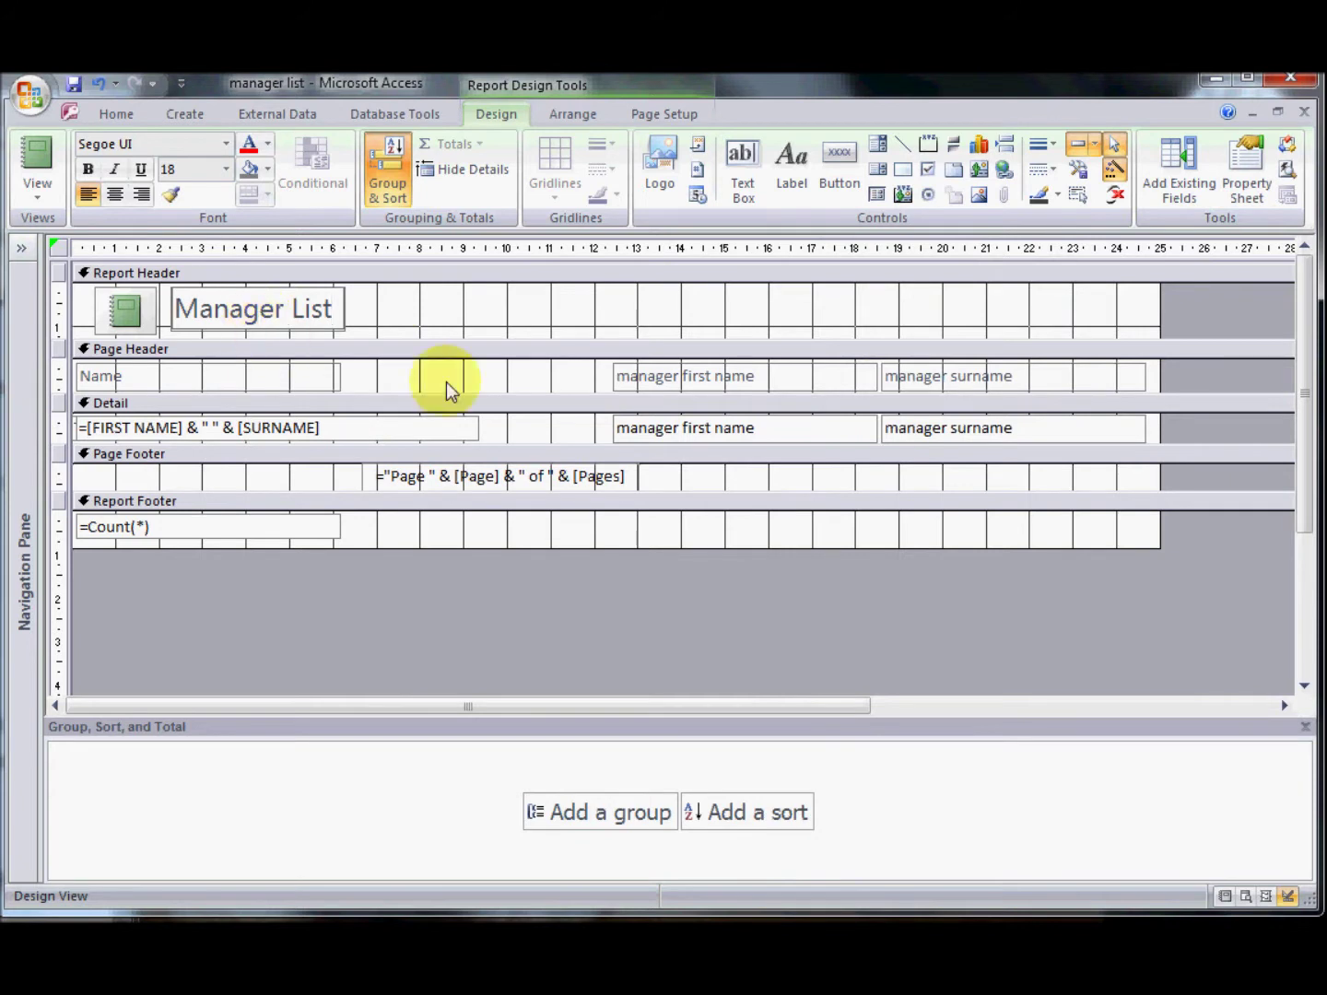
{"action": "left_click", "coordinate": [487, 318]}
{"action": "right_click", "coordinate": [260, 317]}
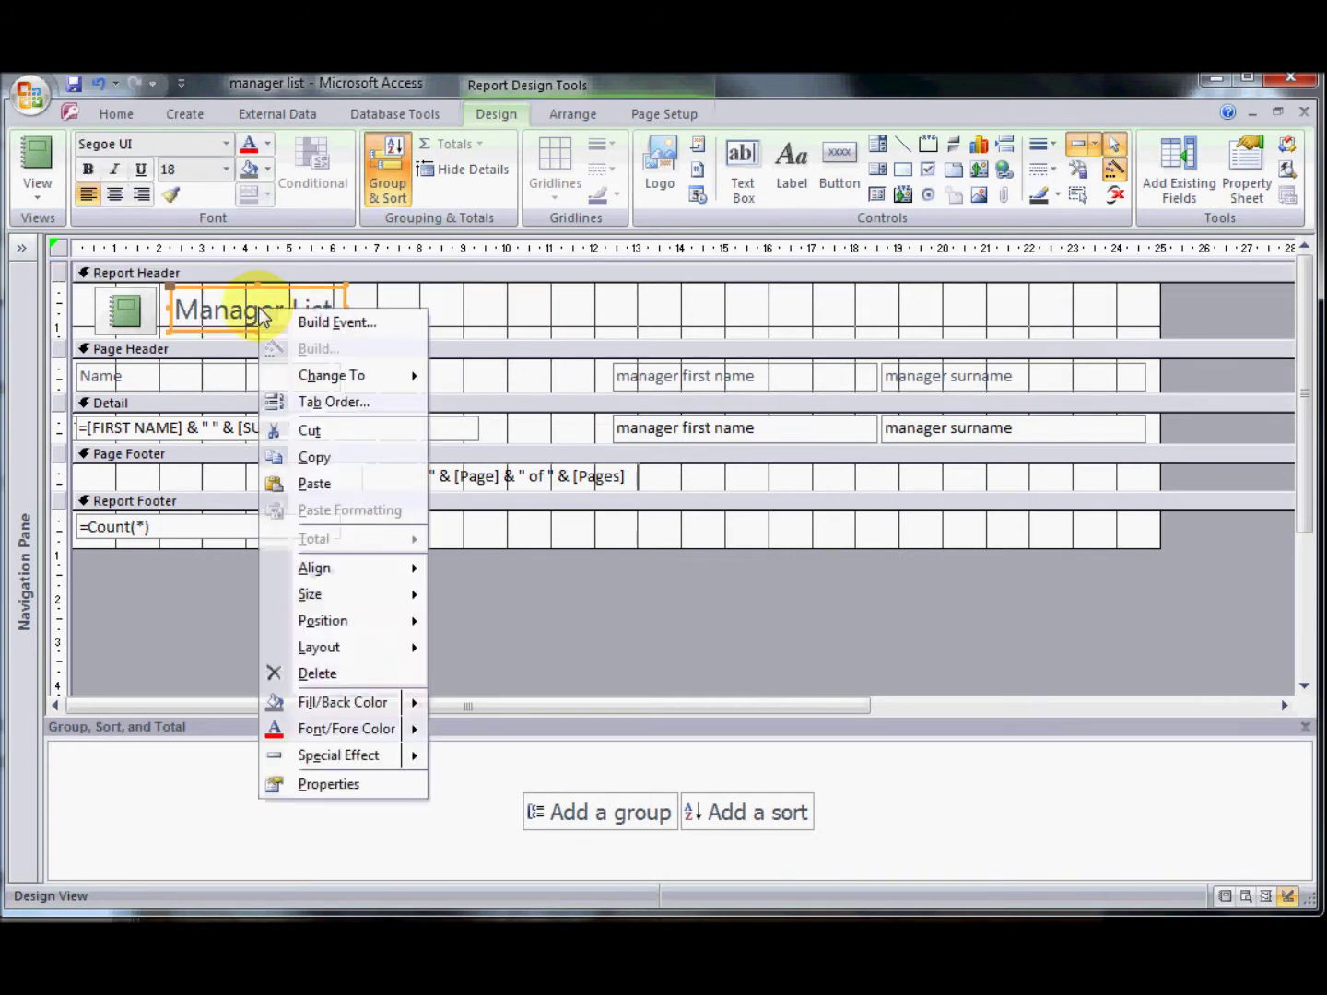
{"action": "left_click", "coordinate": [314, 782]}
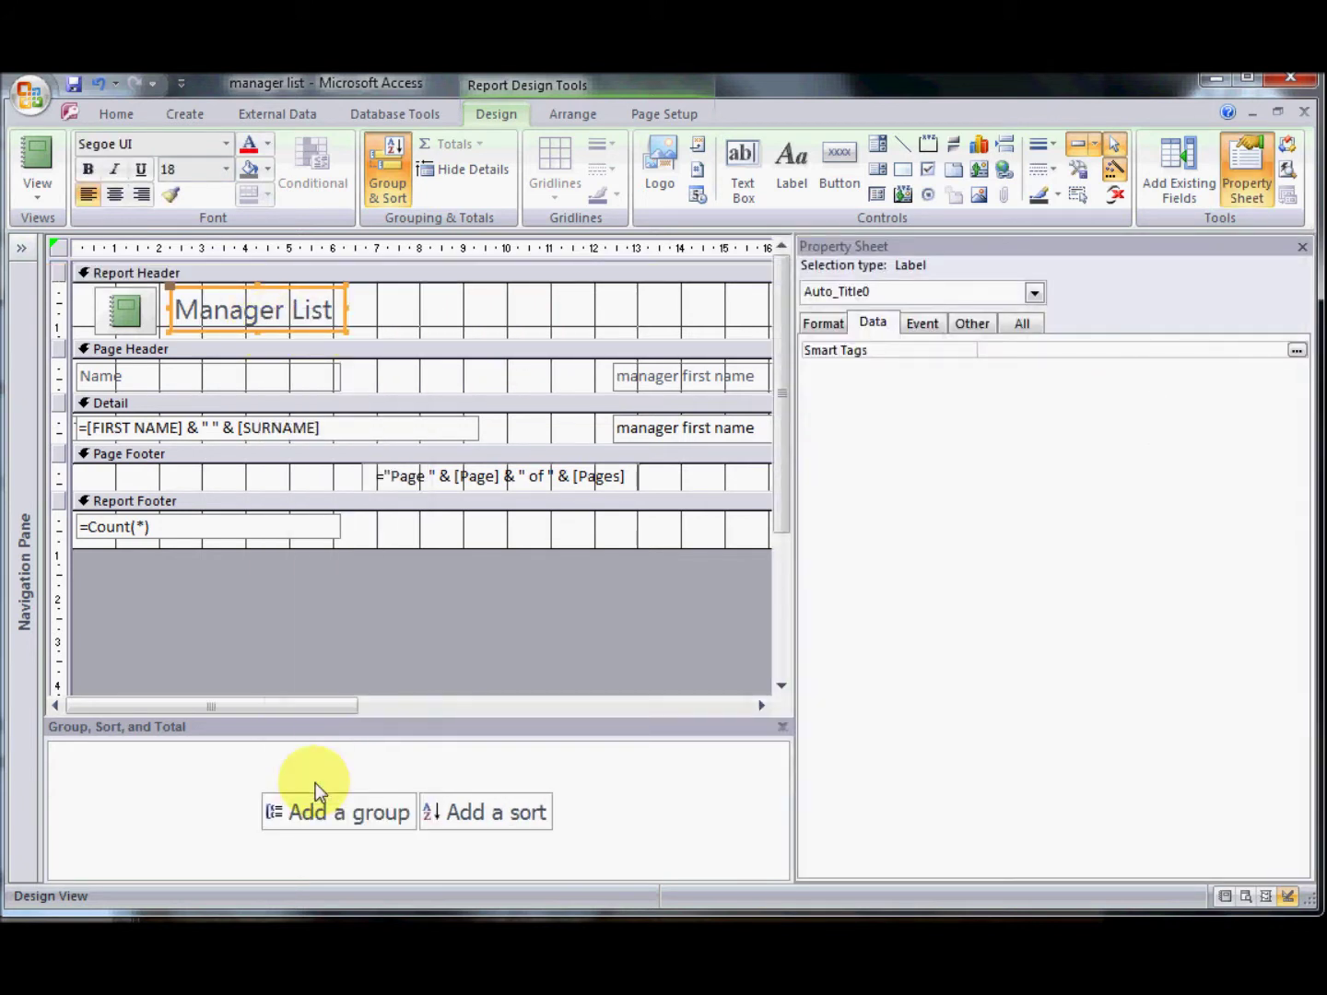
{"action": "left_click", "coordinate": [823, 324]}
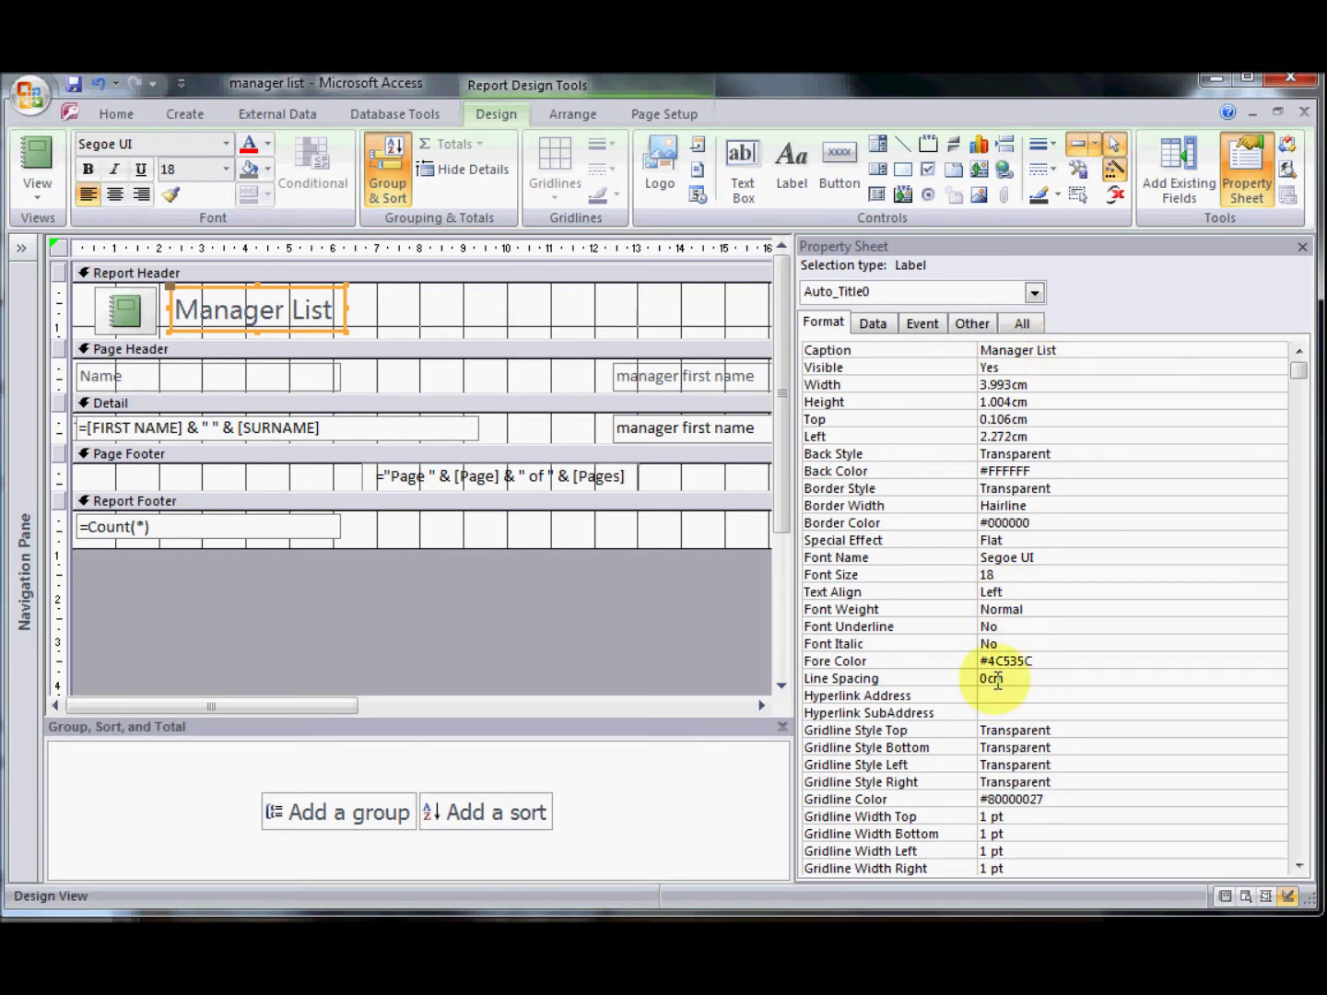
Set the title's Font Weight to Bold and Font Italic to Yes
{"action": "left_click", "coordinate": [994, 605]}
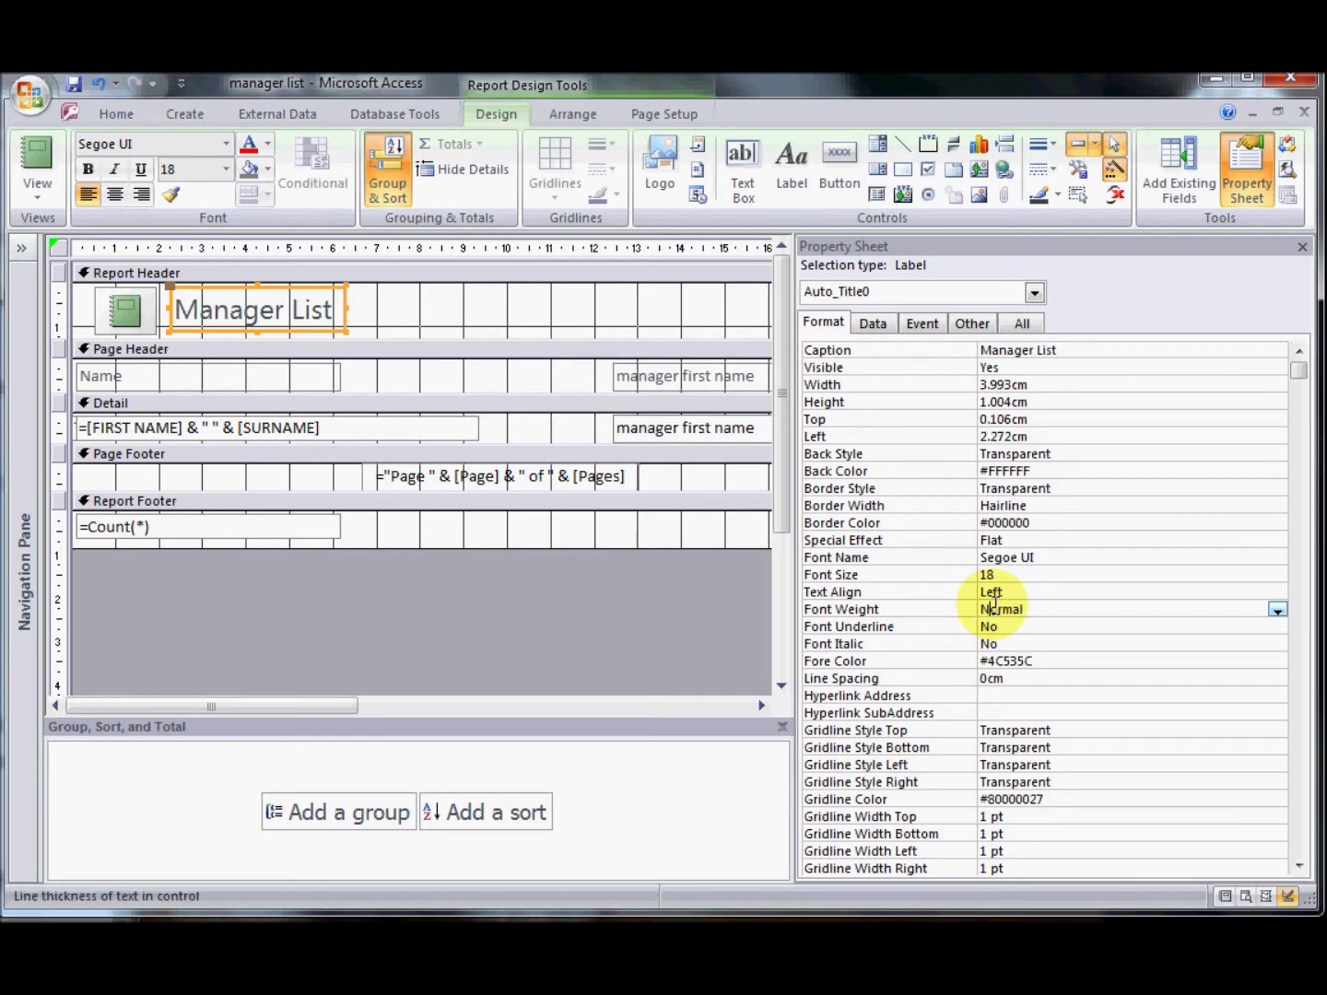
{"action": "left_click", "coordinate": [1278, 609]}
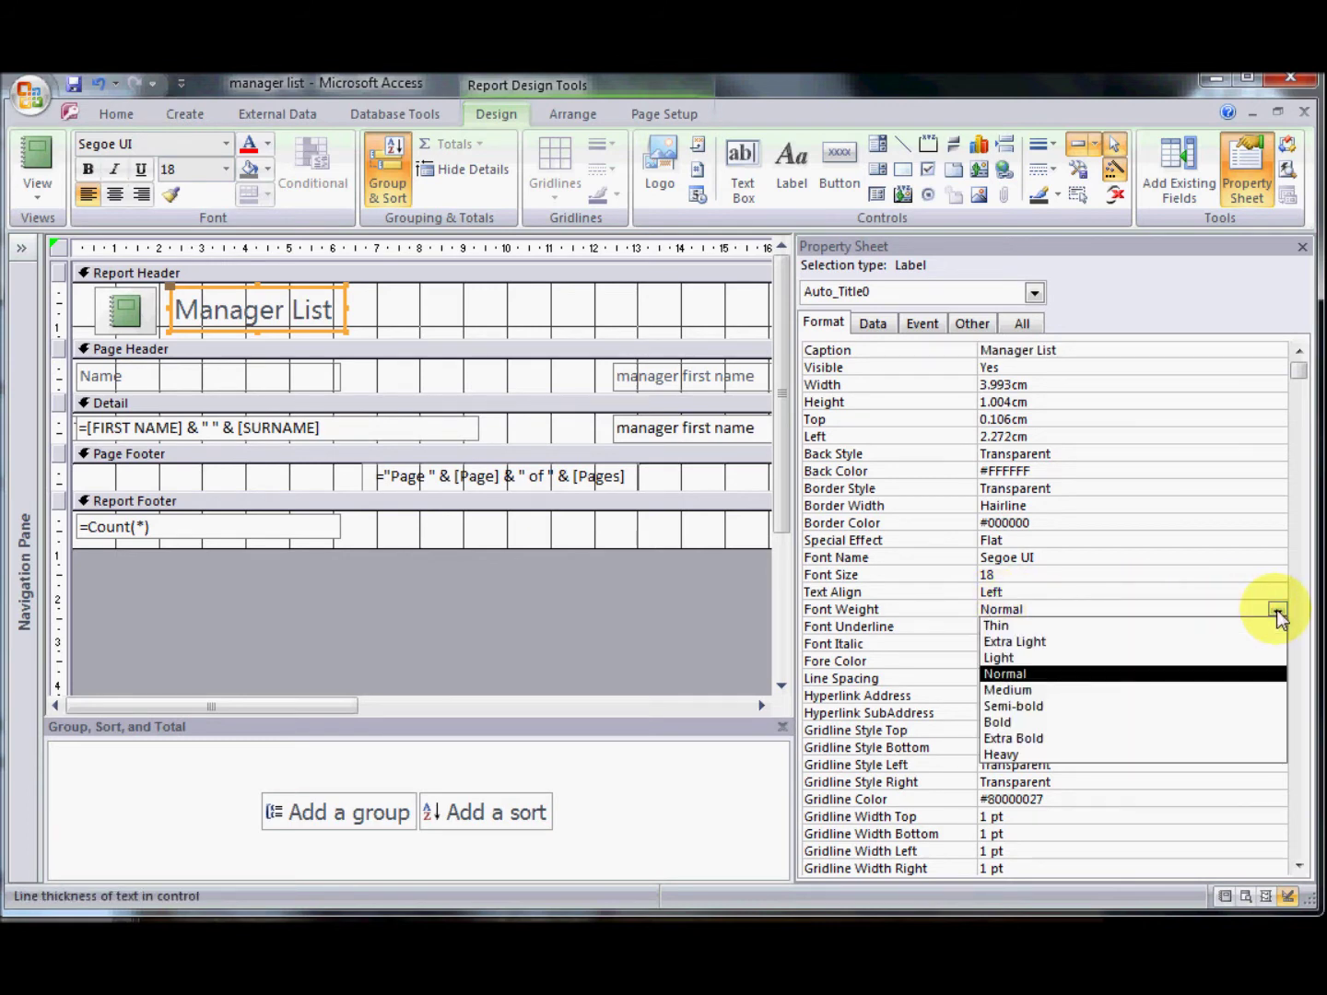
{"action": "left_click", "coordinate": [1190, 719]}
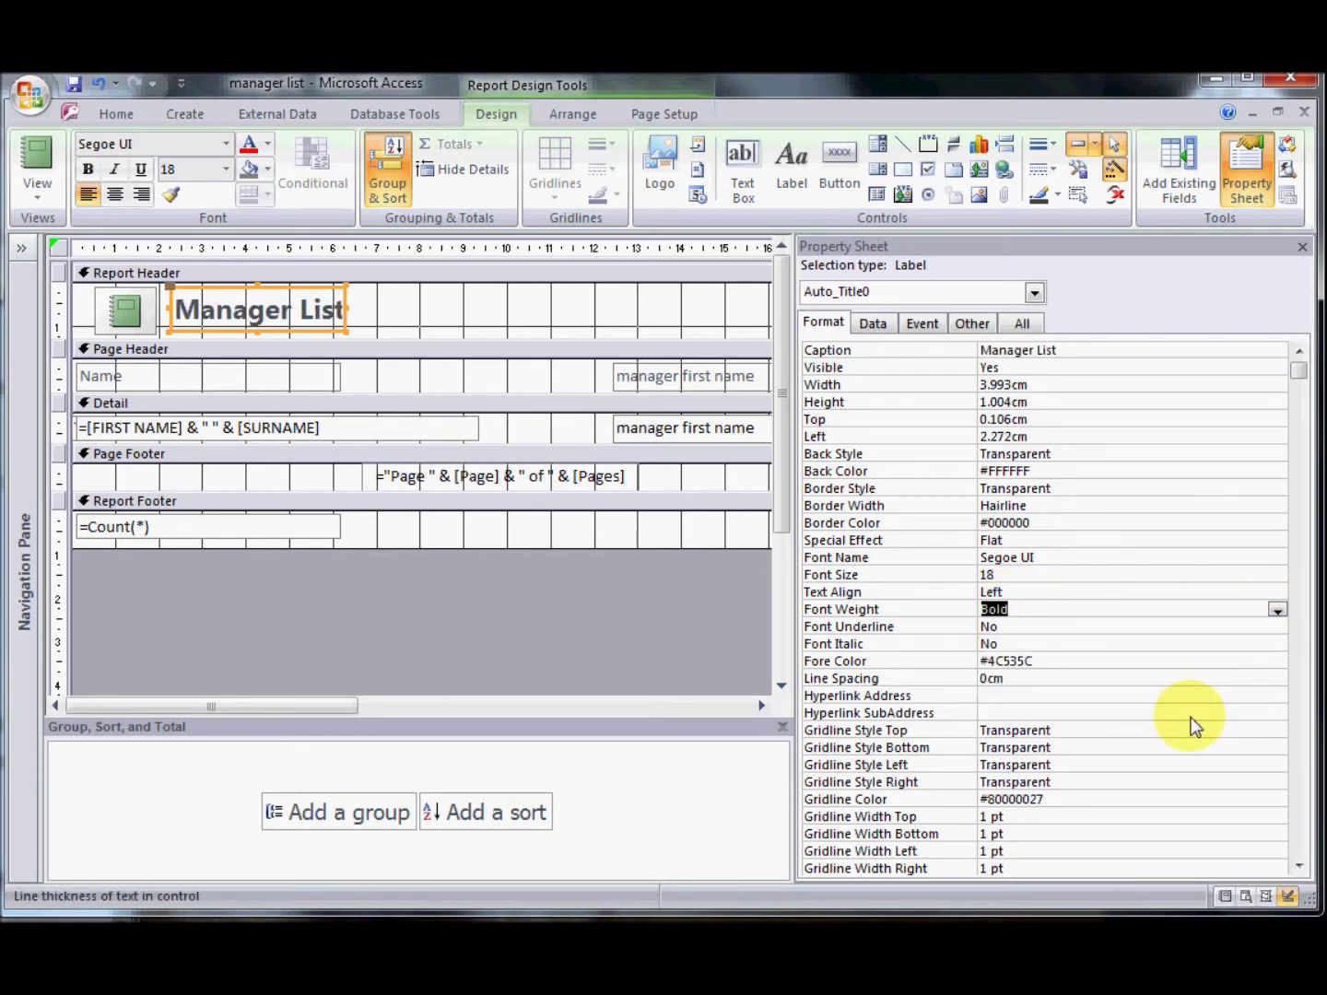
{"action": "left_click", "coordinate": [1032, 644]}
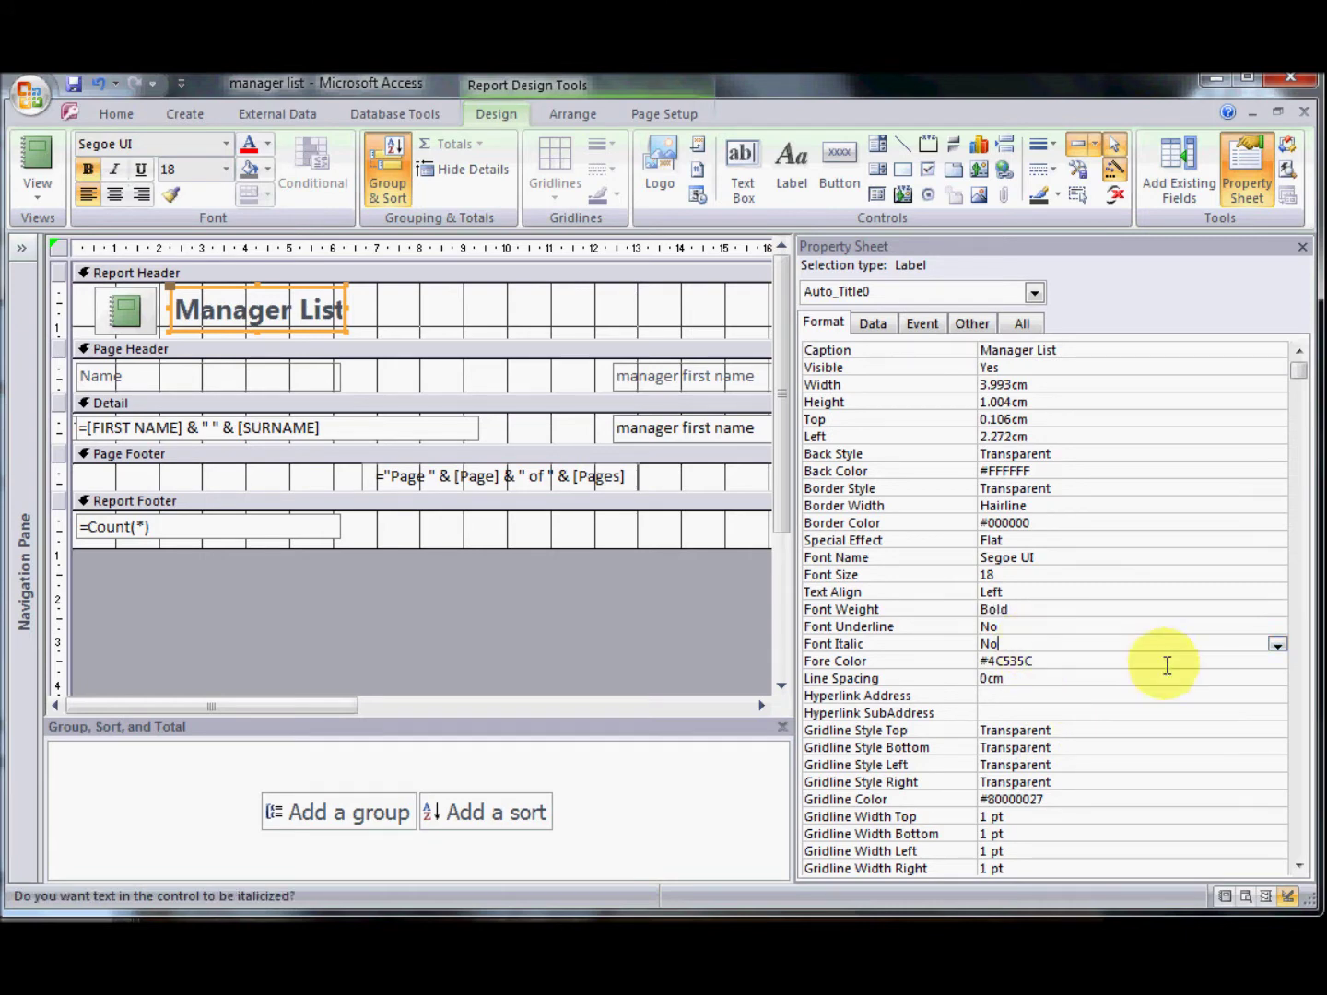
{"action": "left_click", "coordinate": [1279, 643]}
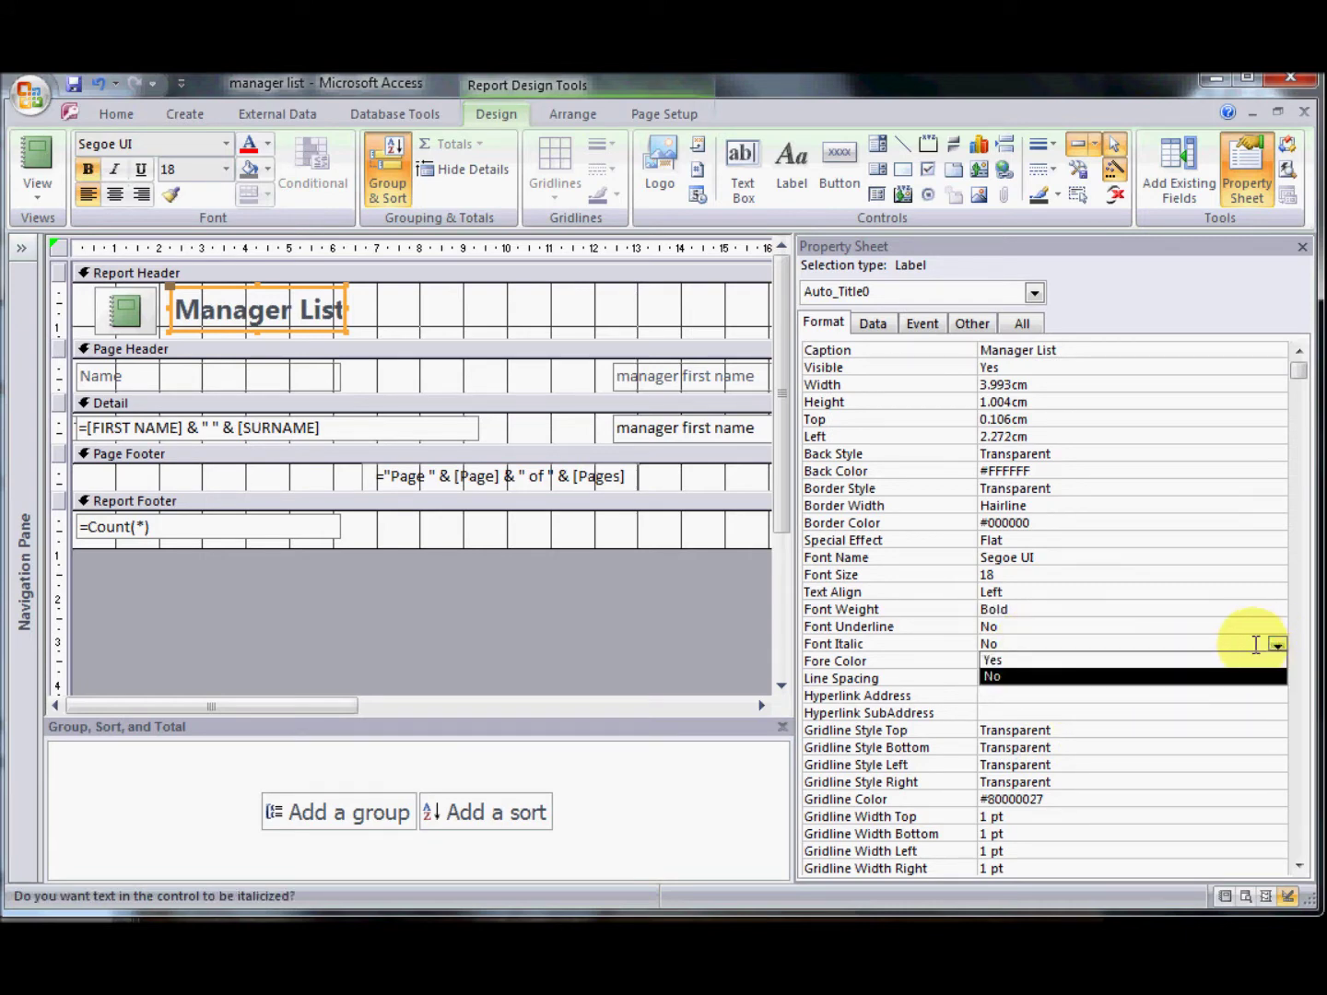
{"action": "left_click", "coordinate": [1258, 661]}
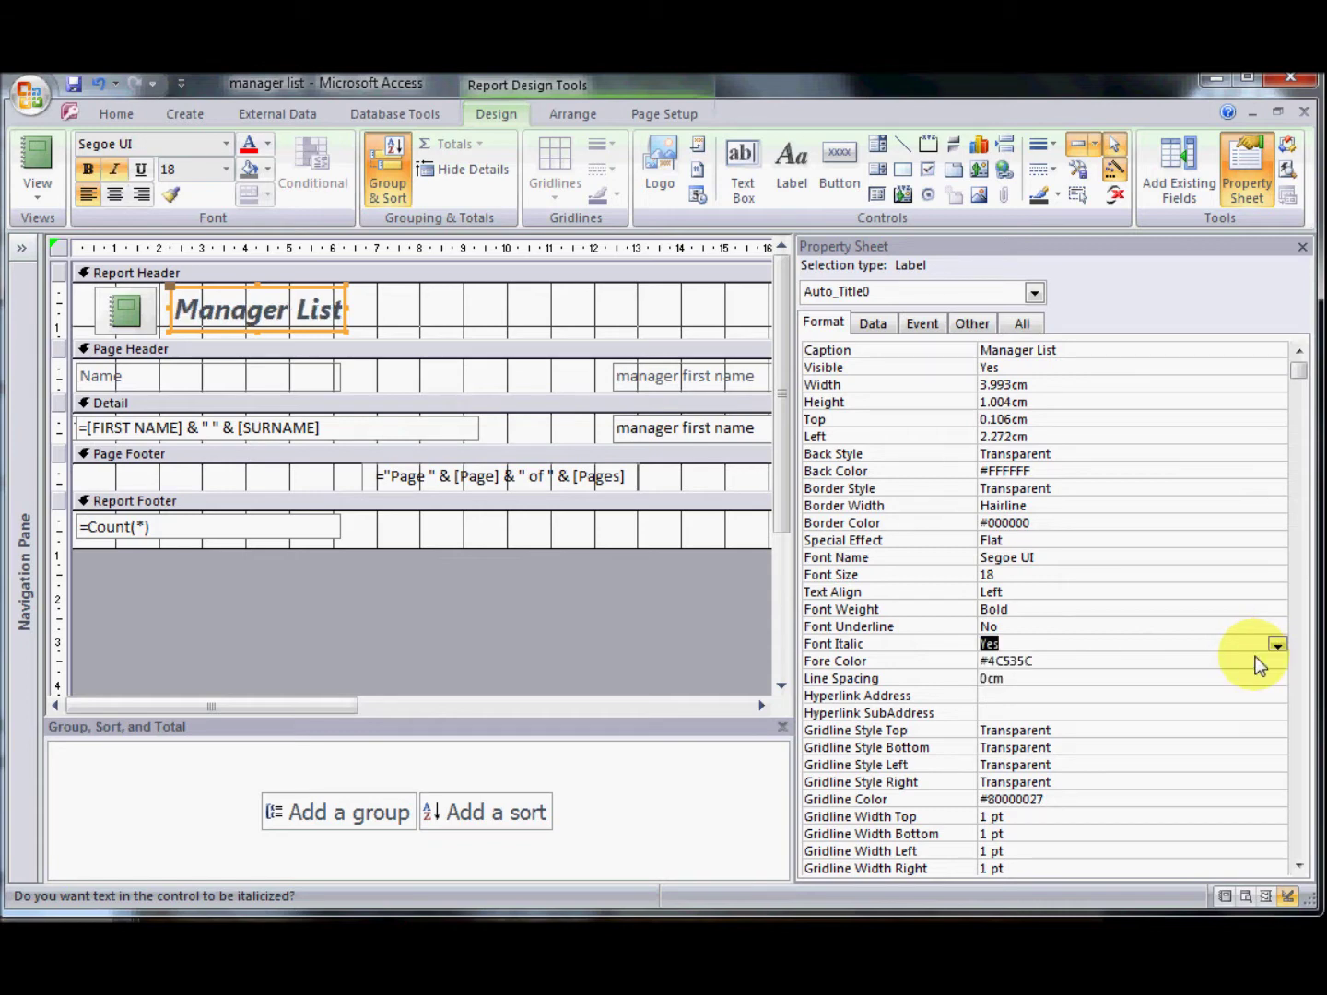
Set the title's Font Size to 16 and close the Property Sheet
{"action": "left_click", "coordinate": [1038, 575]}
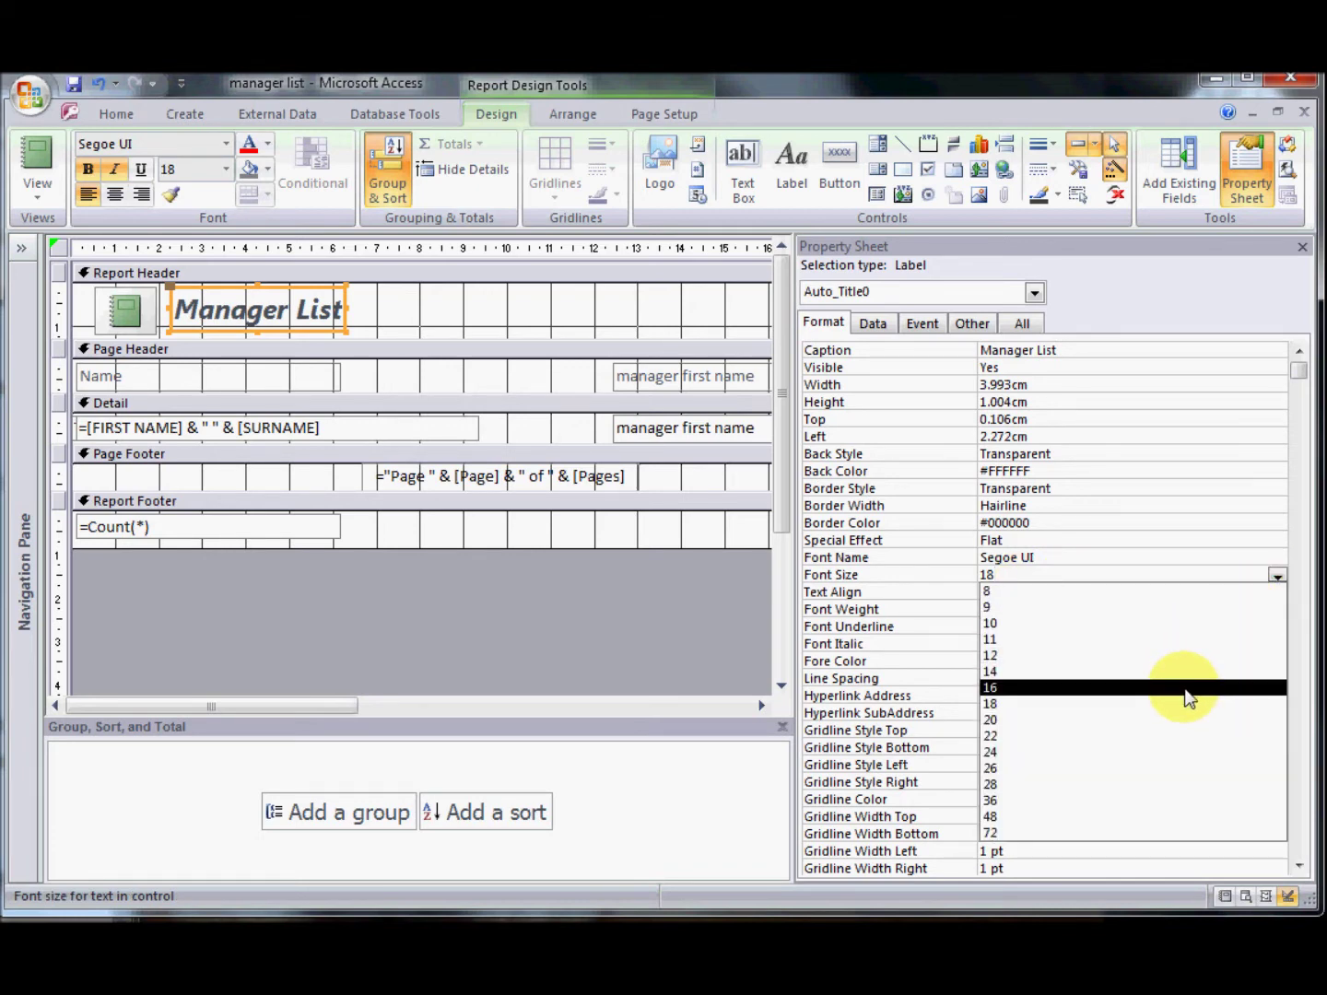
{"action": "left_click", "coordinate": [1189, 700]}
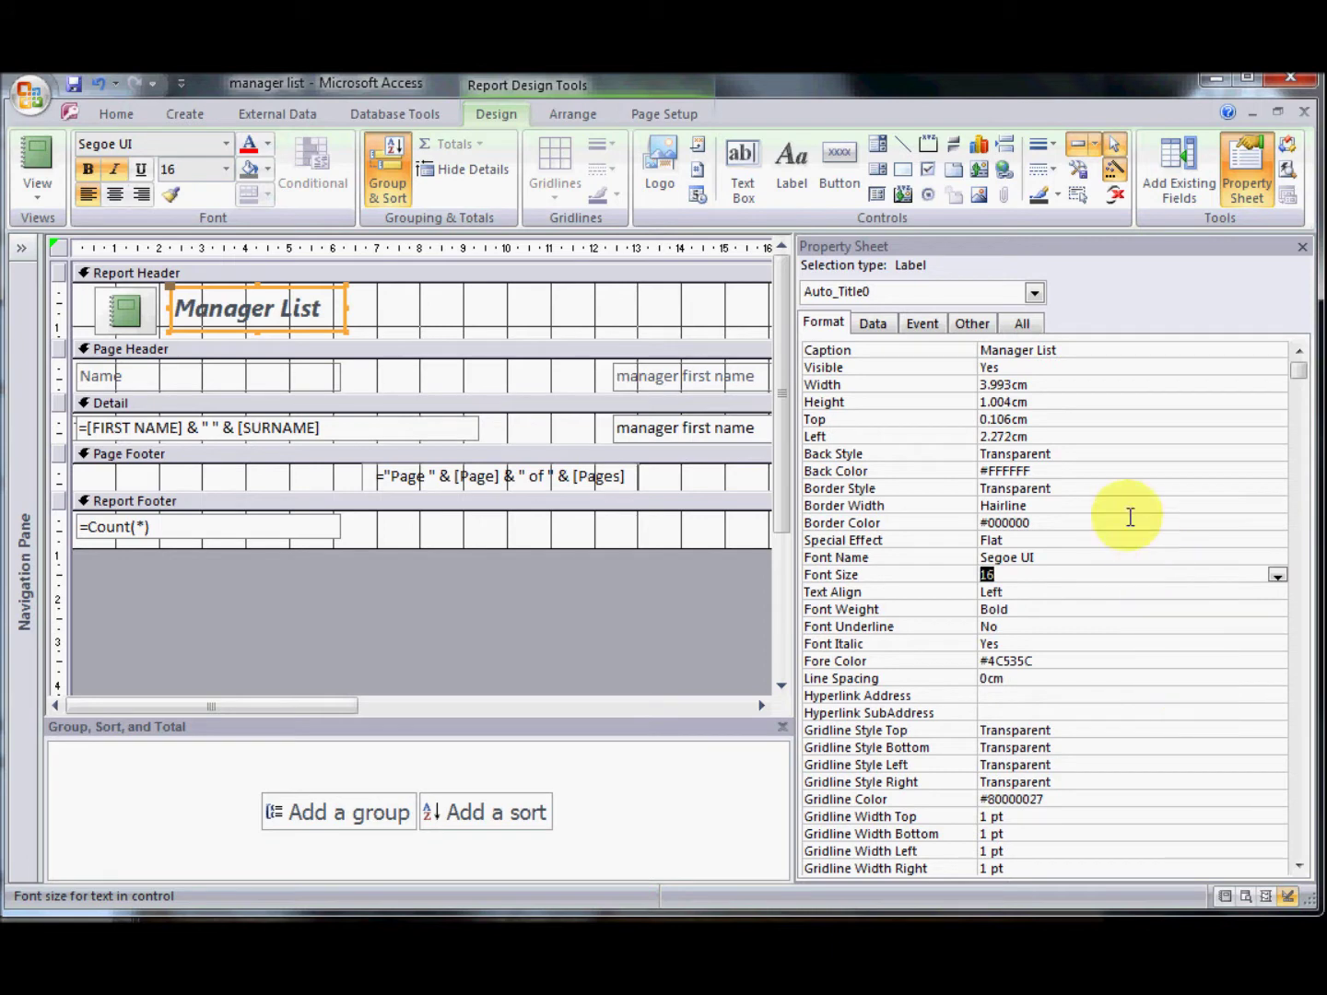
{"action": "left_click", "coordinate": [1299, 867]}
{"action": "left_click", "coordinate": [1299, 868]}
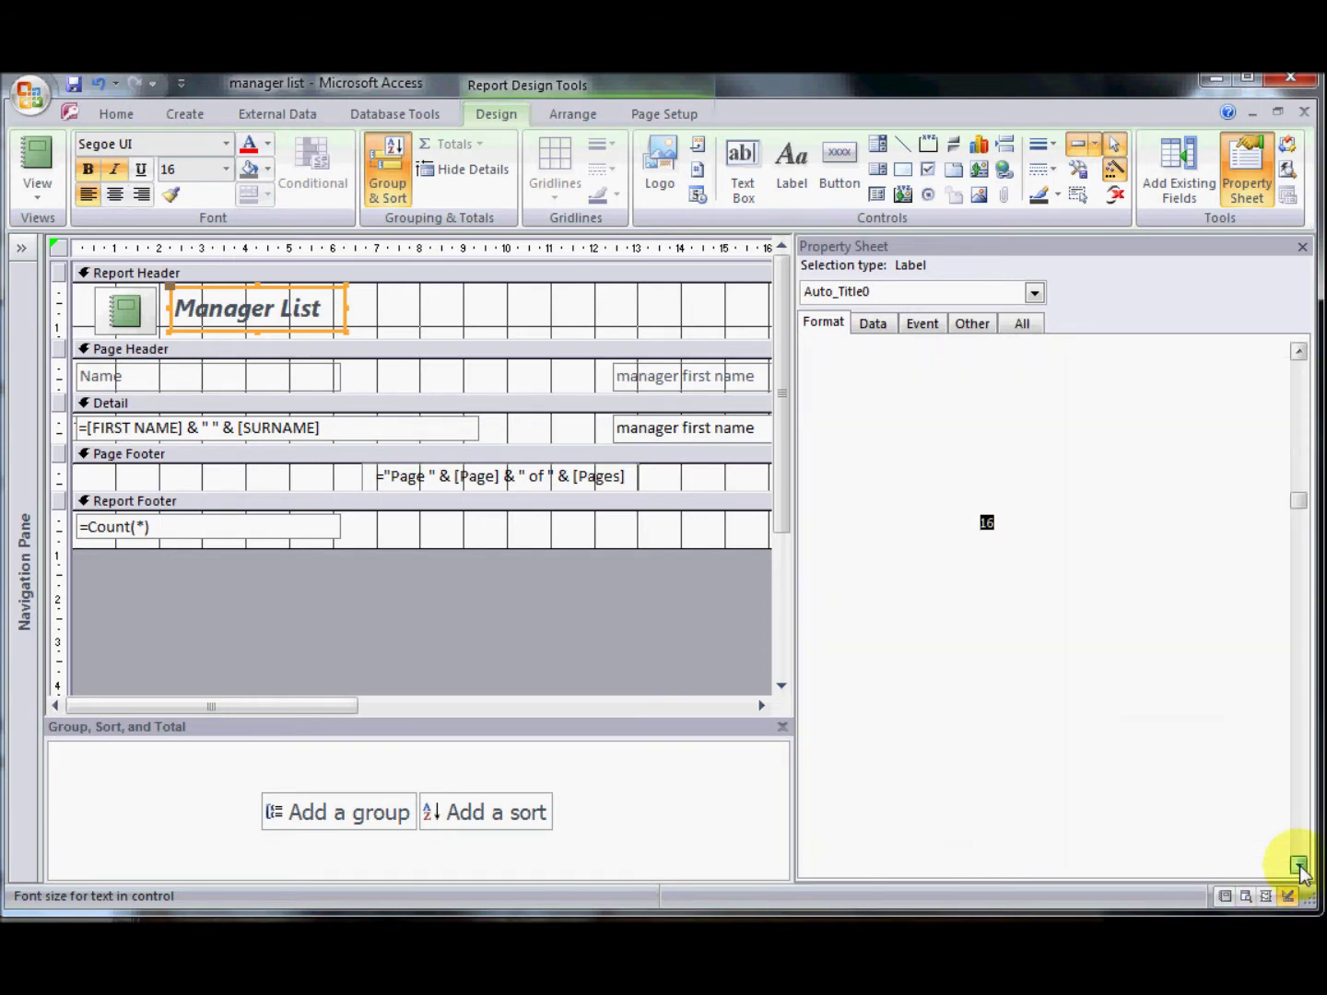
{"action": "left_click", "coordinate": [1299, 869]}
{"action": "left_click", "coordinate": [1298, 868]}
{"action": "left_click", "coordinate": [1300, 868]}
{"action": "left_click", "coordinate": [1298, 868]}
{"action": "left_click", "coordinate": [1300, 868]}
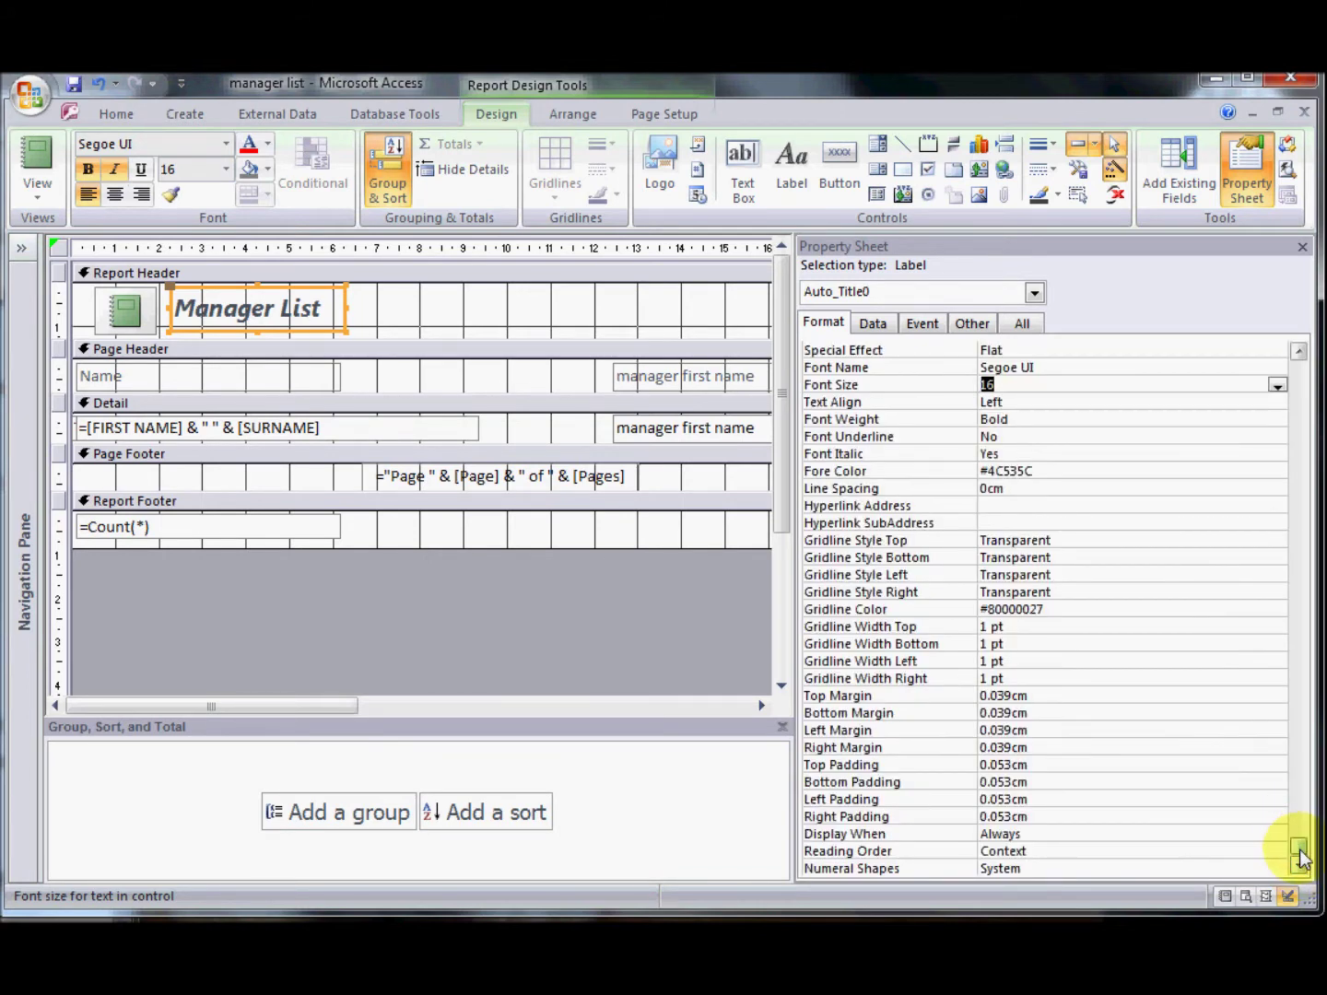
{"action": "left_click_drag", "start_coordinate": [1297, 825], "coordinate": [1298, 355]}
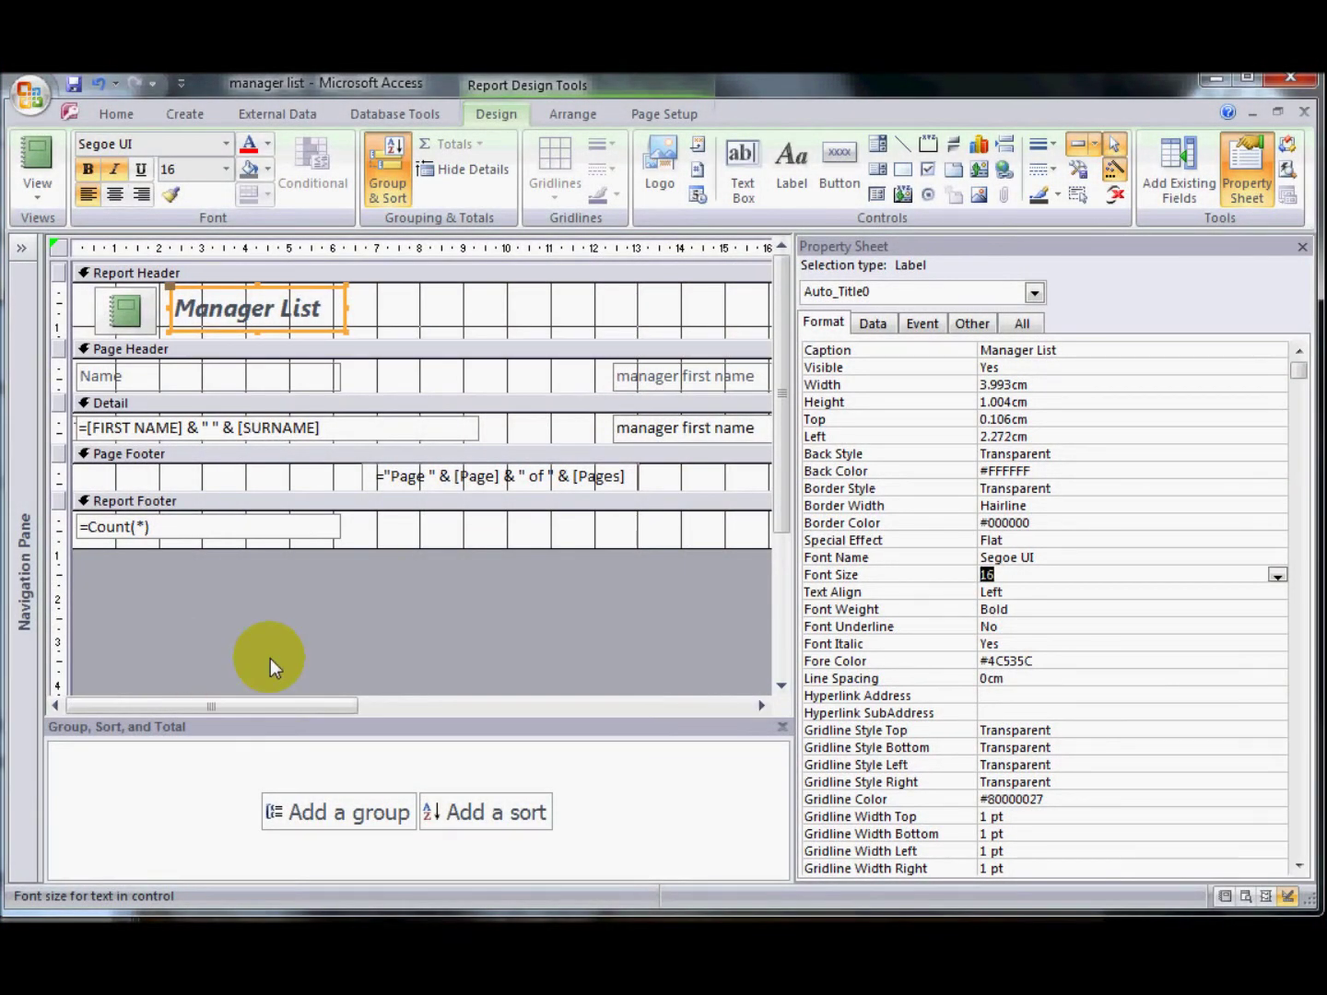
{"action": "left_click", "coordinate": [1303, 248]}
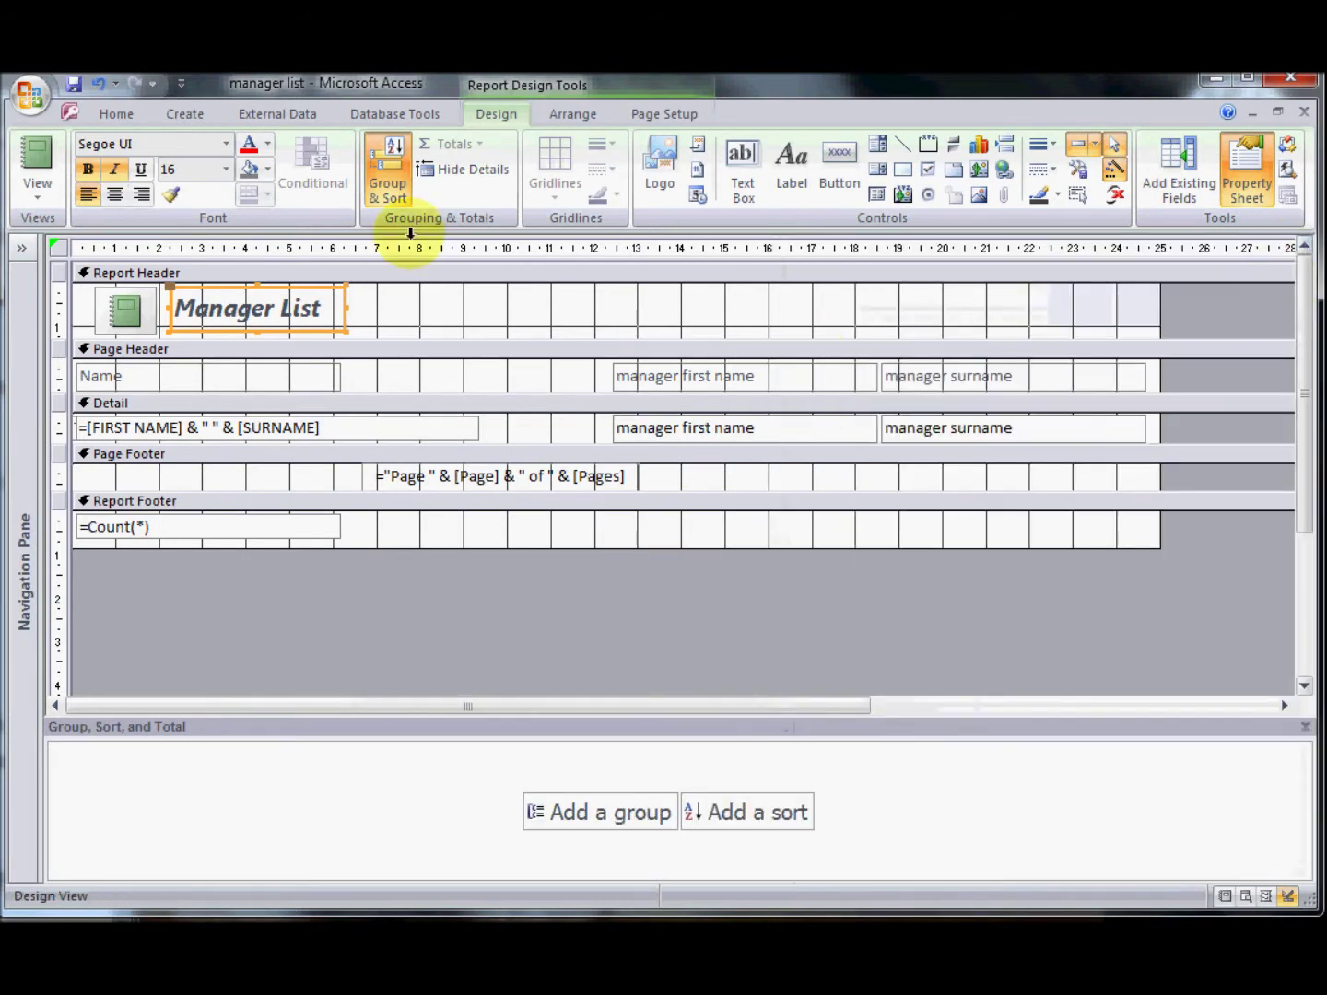
Preview the report in Report View and scroll through the employee and manager rows
{"action": "left_click", "coordinate": [28, 158]}
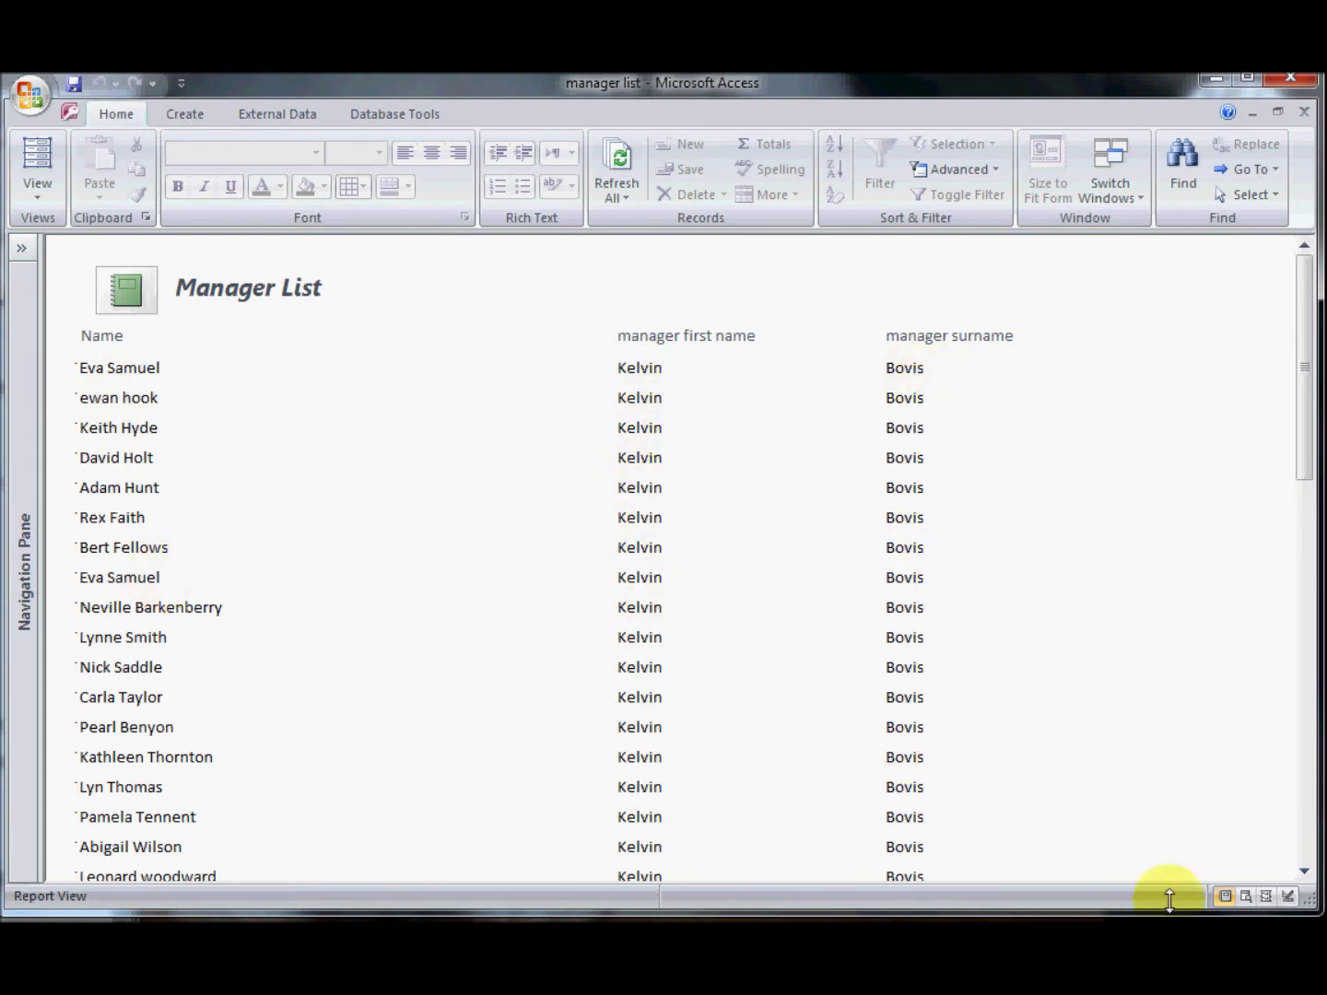
{"action": "left_click", "coordinate": [1305, 871]}
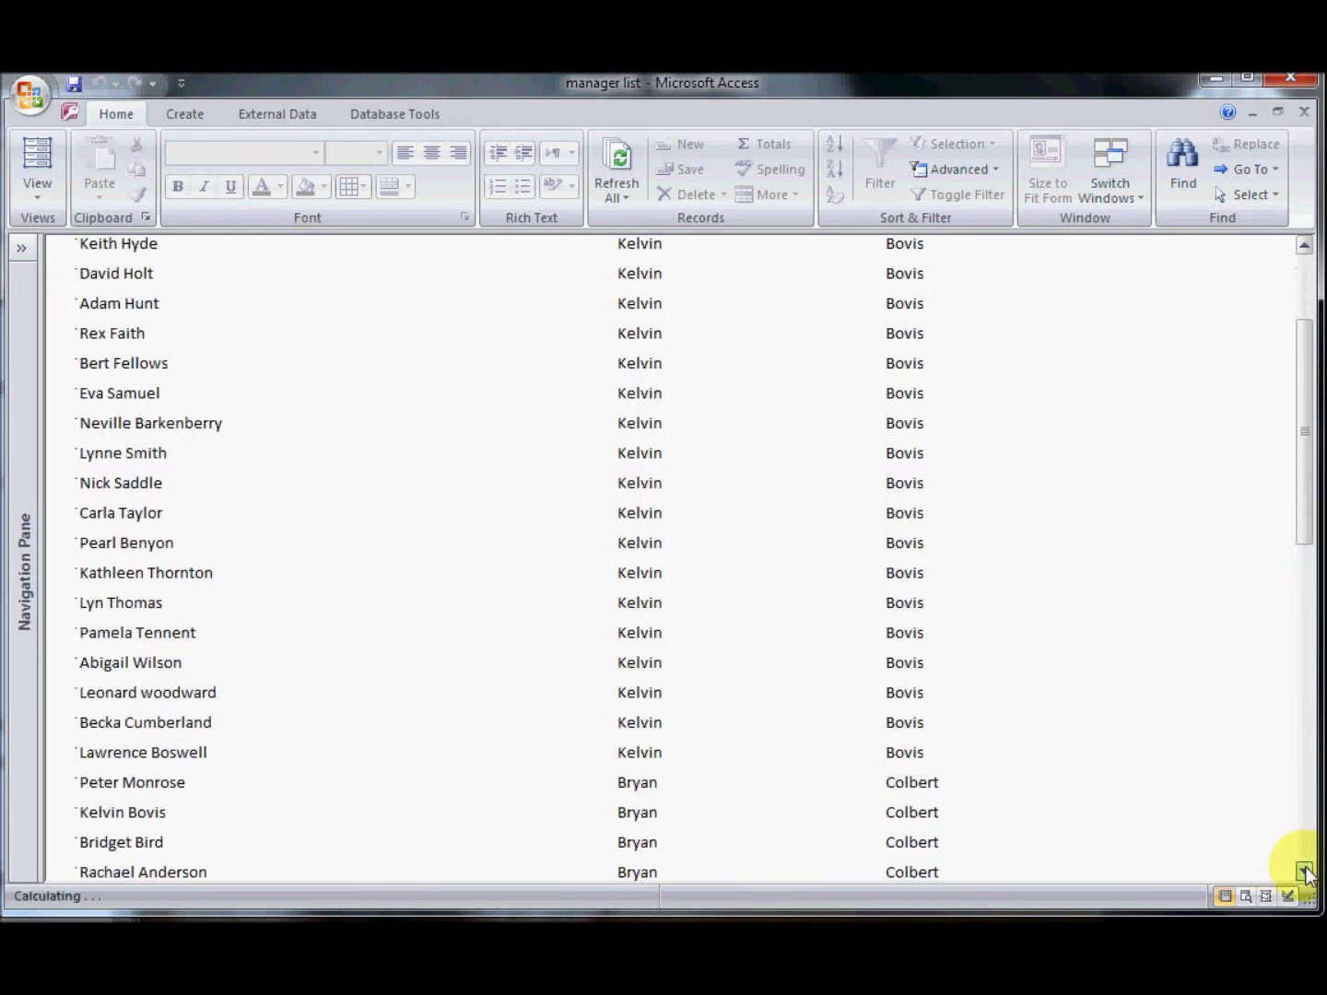
{"action": "left_click", "coordinate": [1304, 871]}
{"action": "left_click_drag", "start_coordinate": [1314, 536], "coordinate": [1313, 360]}
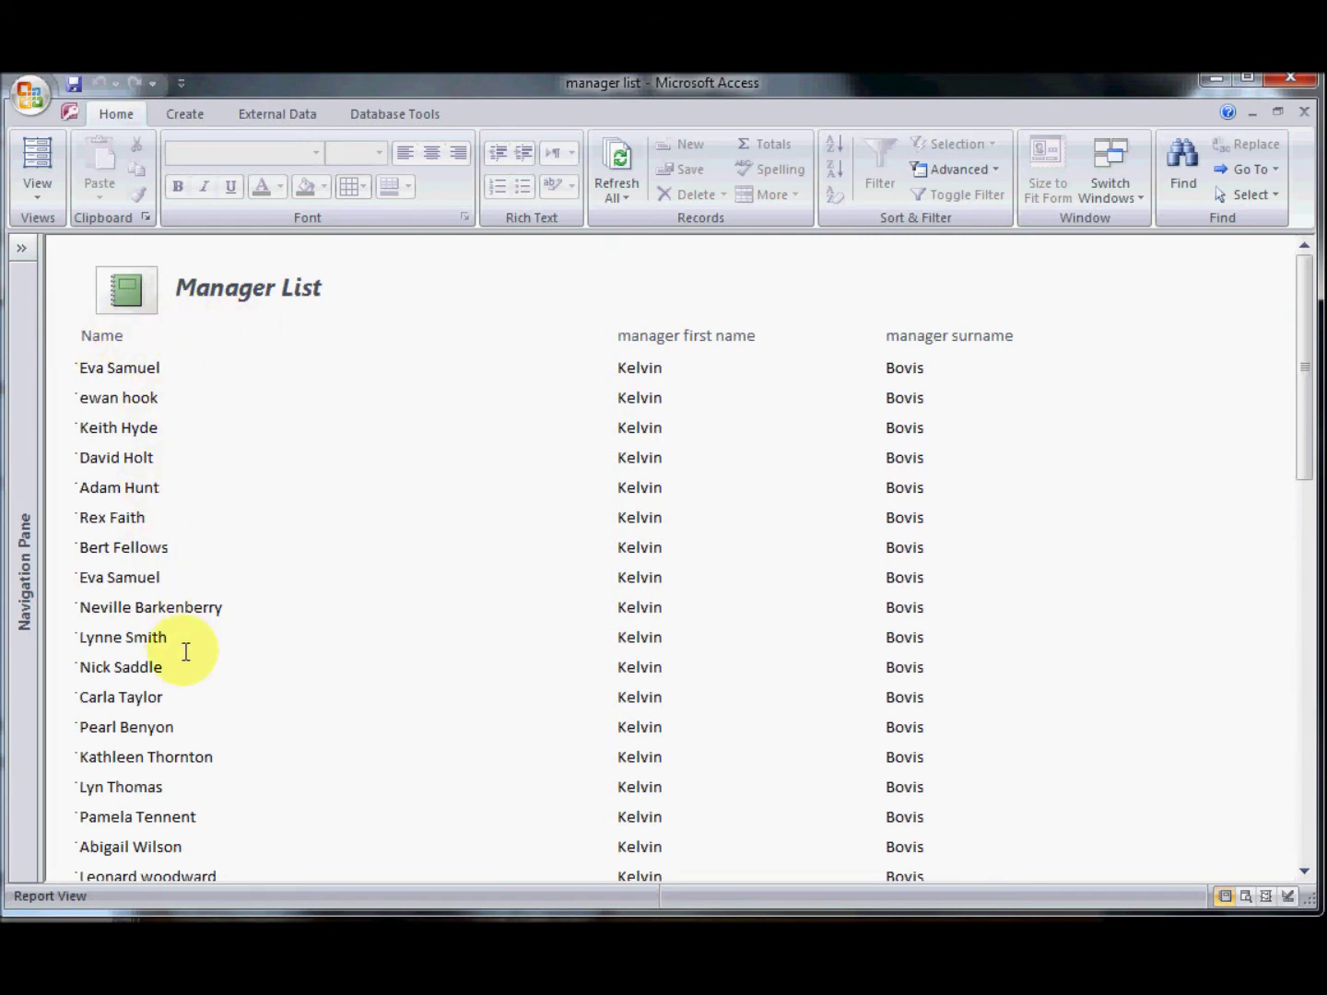
{"action": "left_click", "coordinate": [35, 197]}
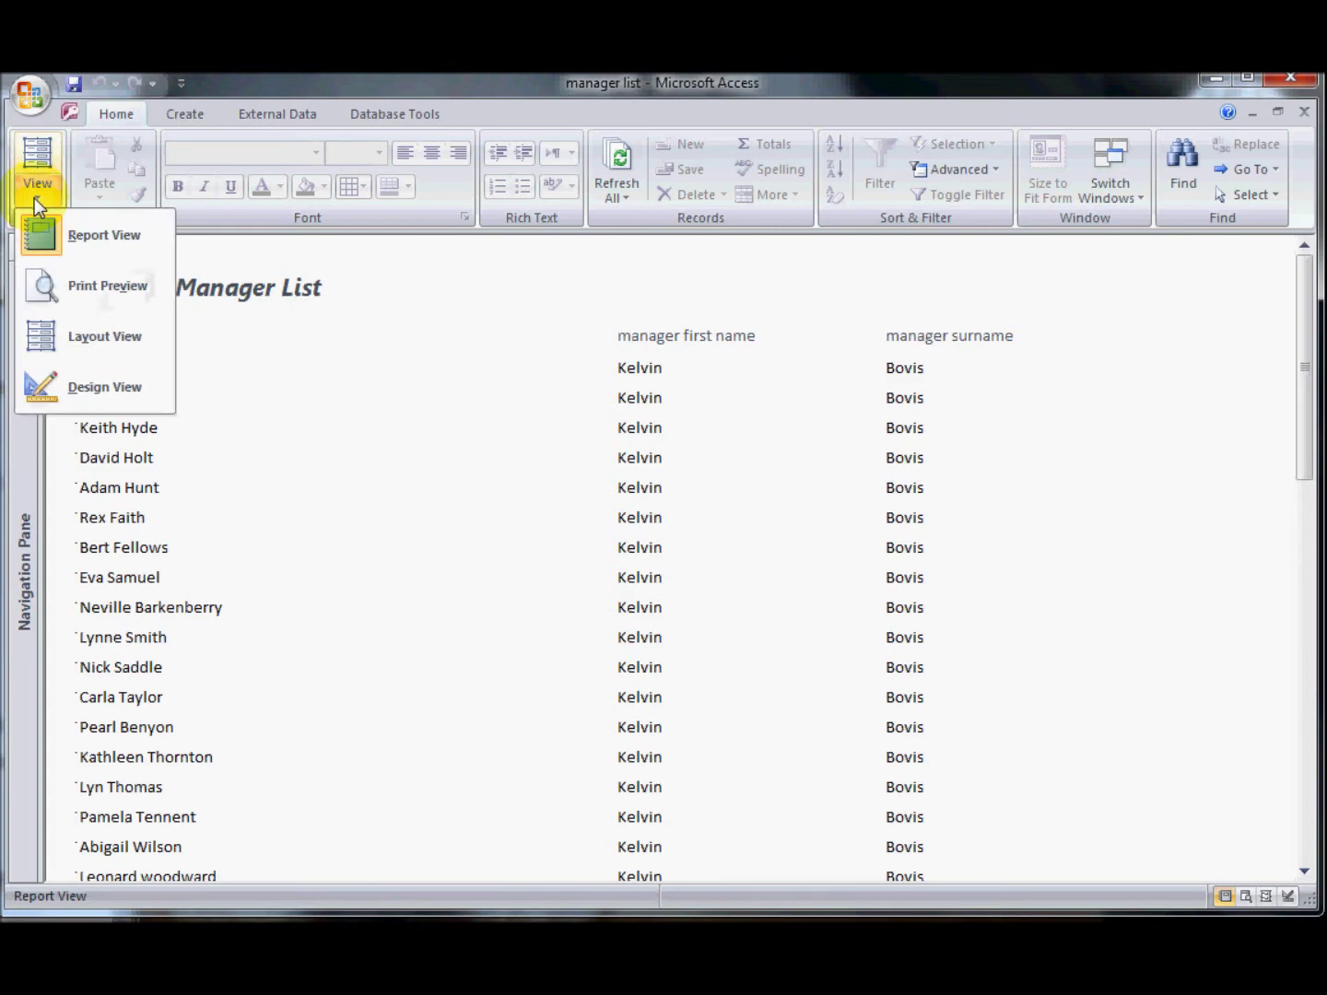
Switch to Design View and display the Group, Sort, and Total pane
{"action": "left_click", "coordinate": [126, 392]}
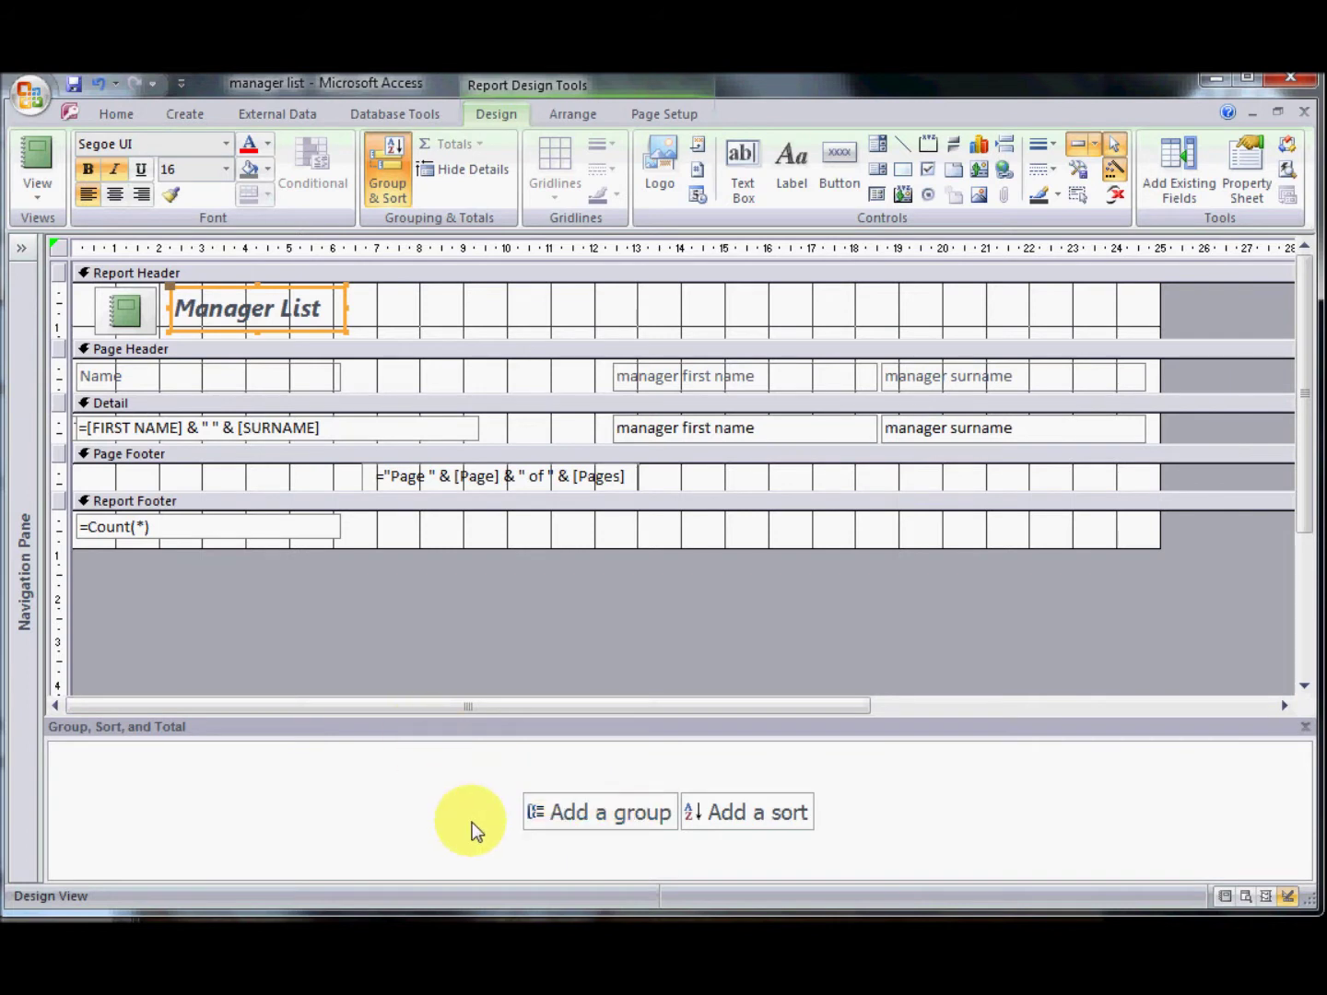
{"action": "left_click", "coordinate": [385, 161]}
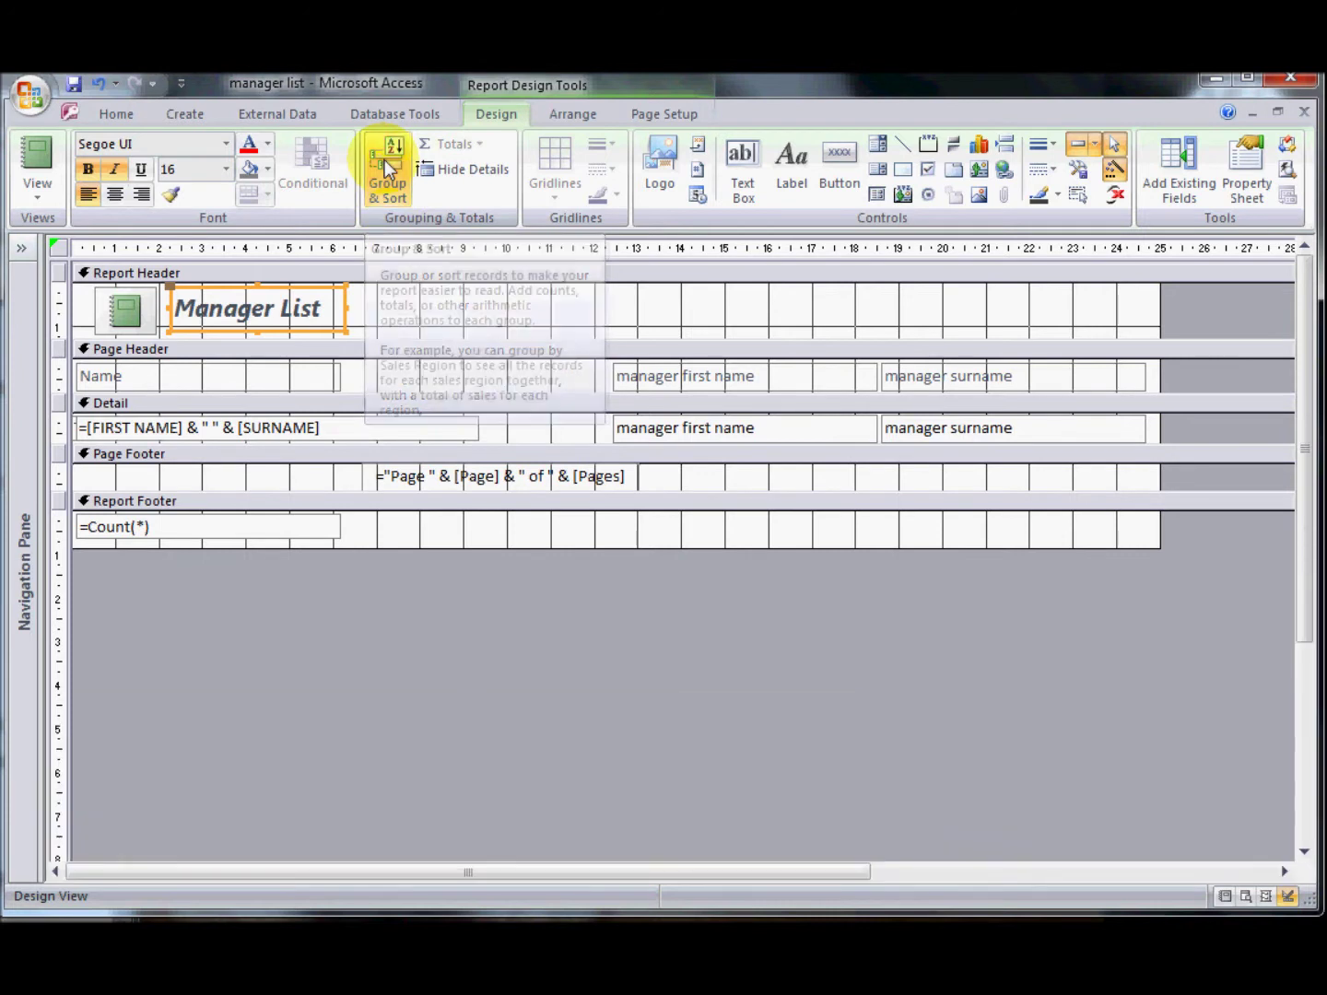
{"action": "left_click", "coordinate": [385, 160]}
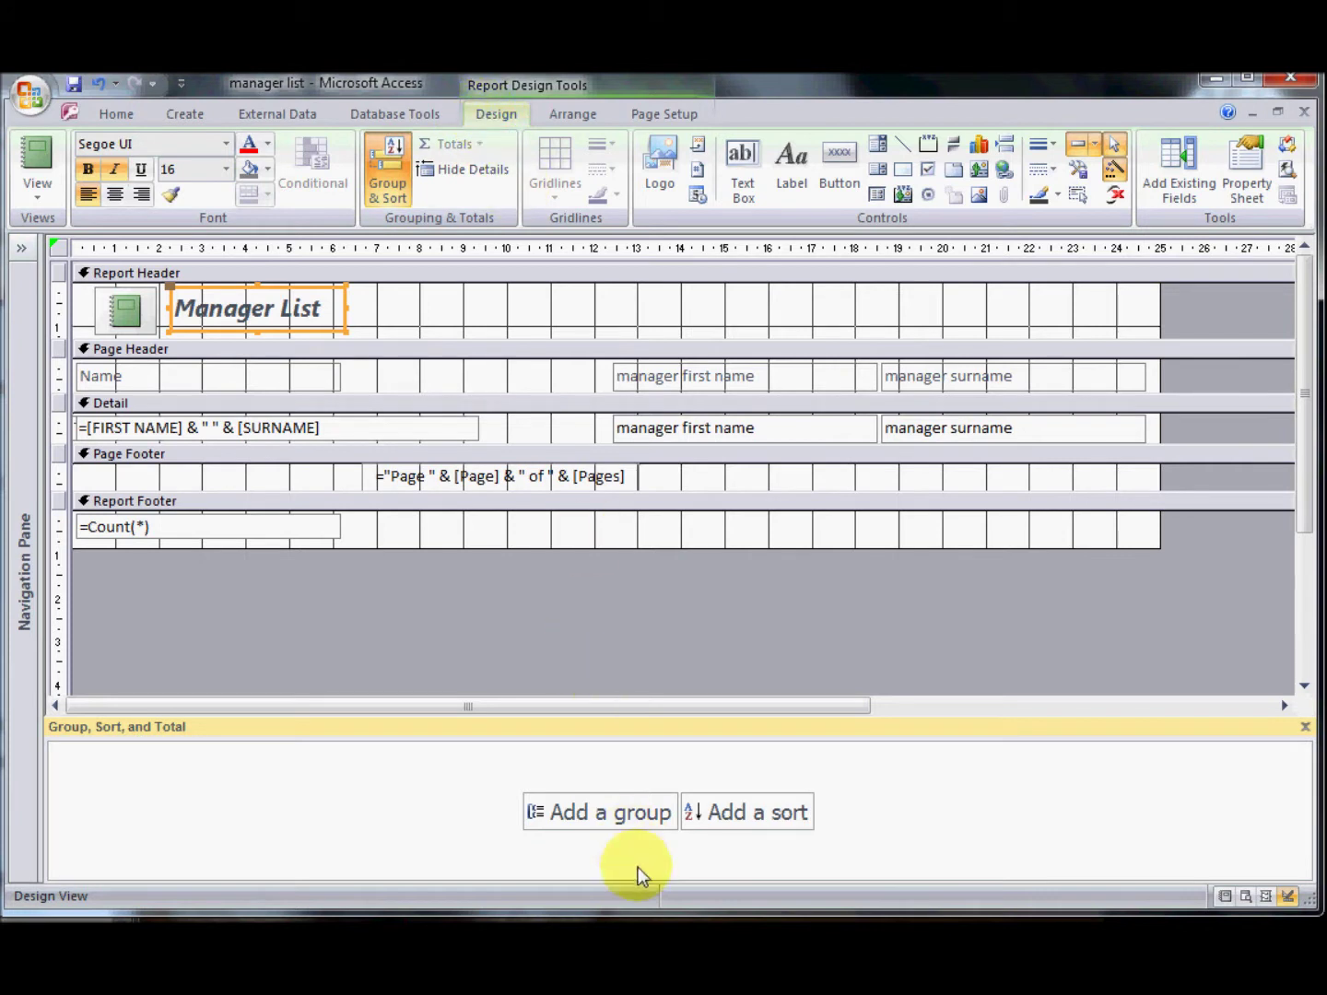
Group on manager id and move the manager first name and surname boxes into its header
{"action": "left_click", "coordinate": [599, 811]}
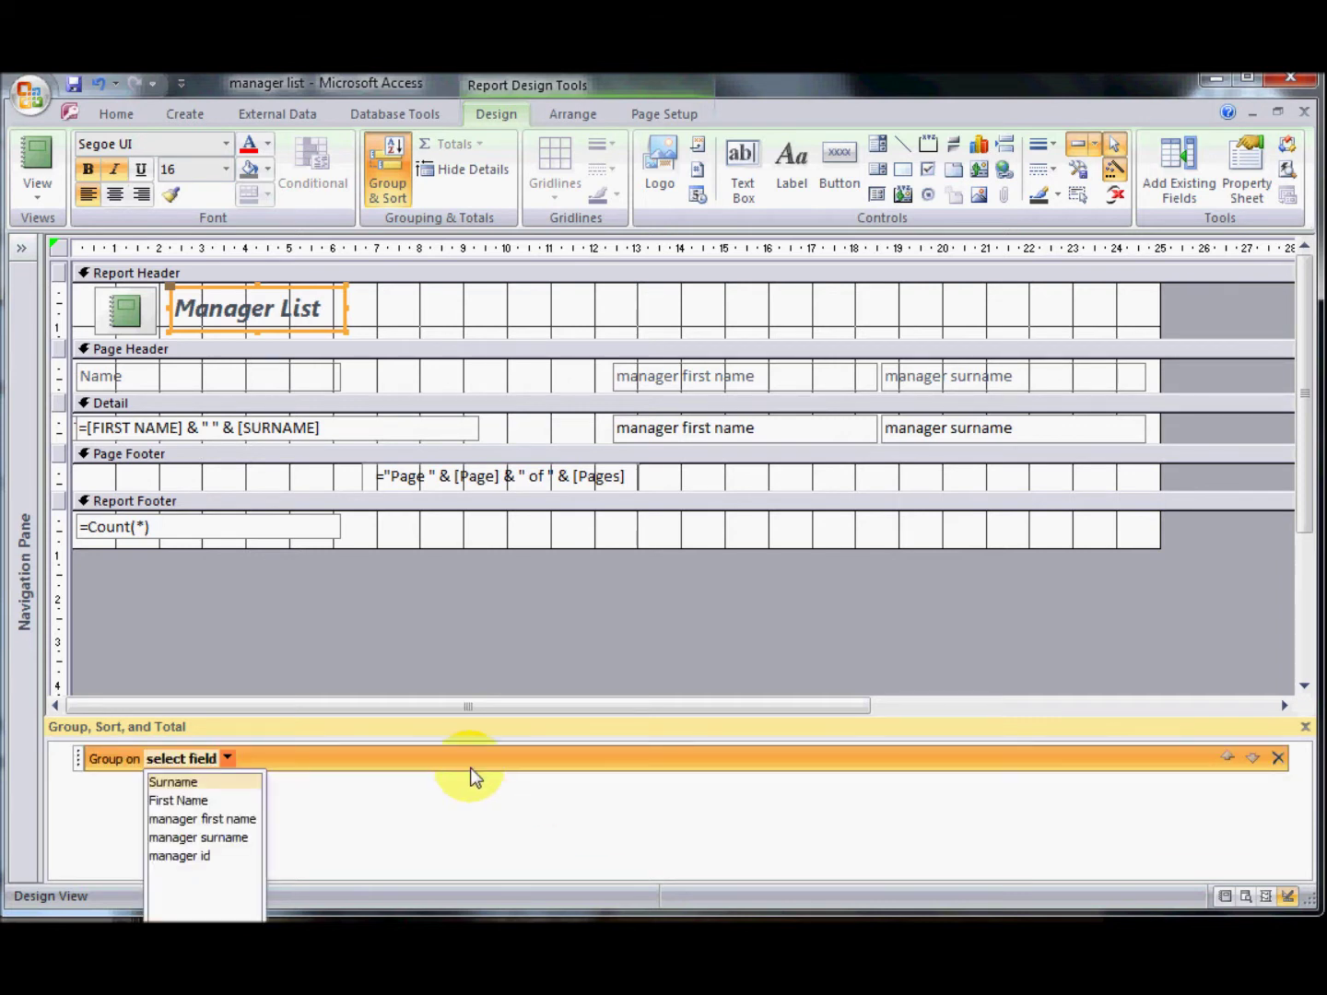
{"action": "left_click", "coordinate": [180, 857]}
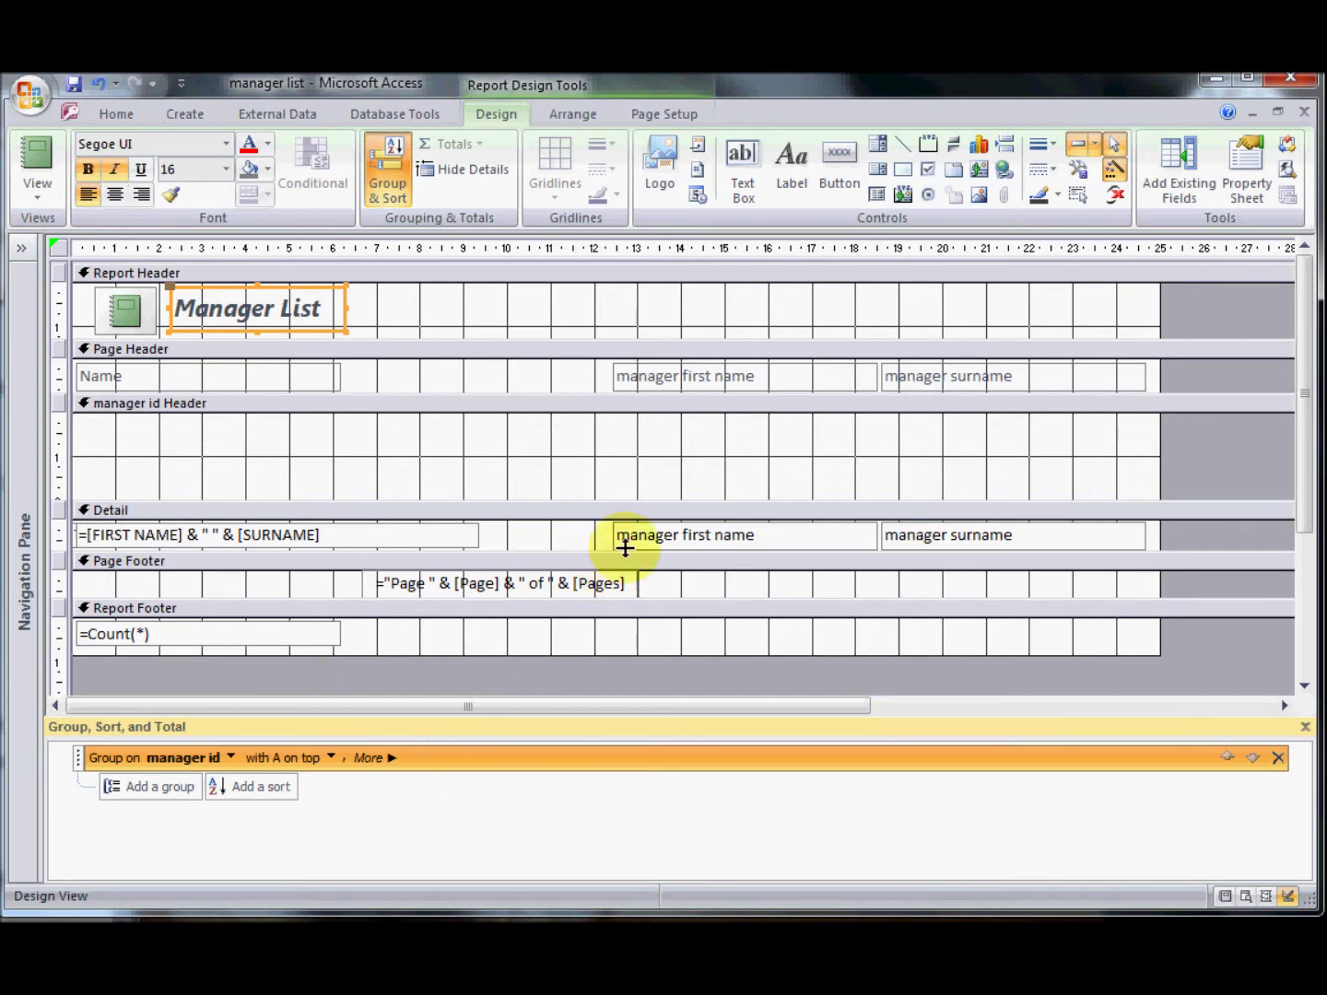
{"action": "left_click_drag", "start_coordinate": [579, 534], "coordinate": [910, 543]}
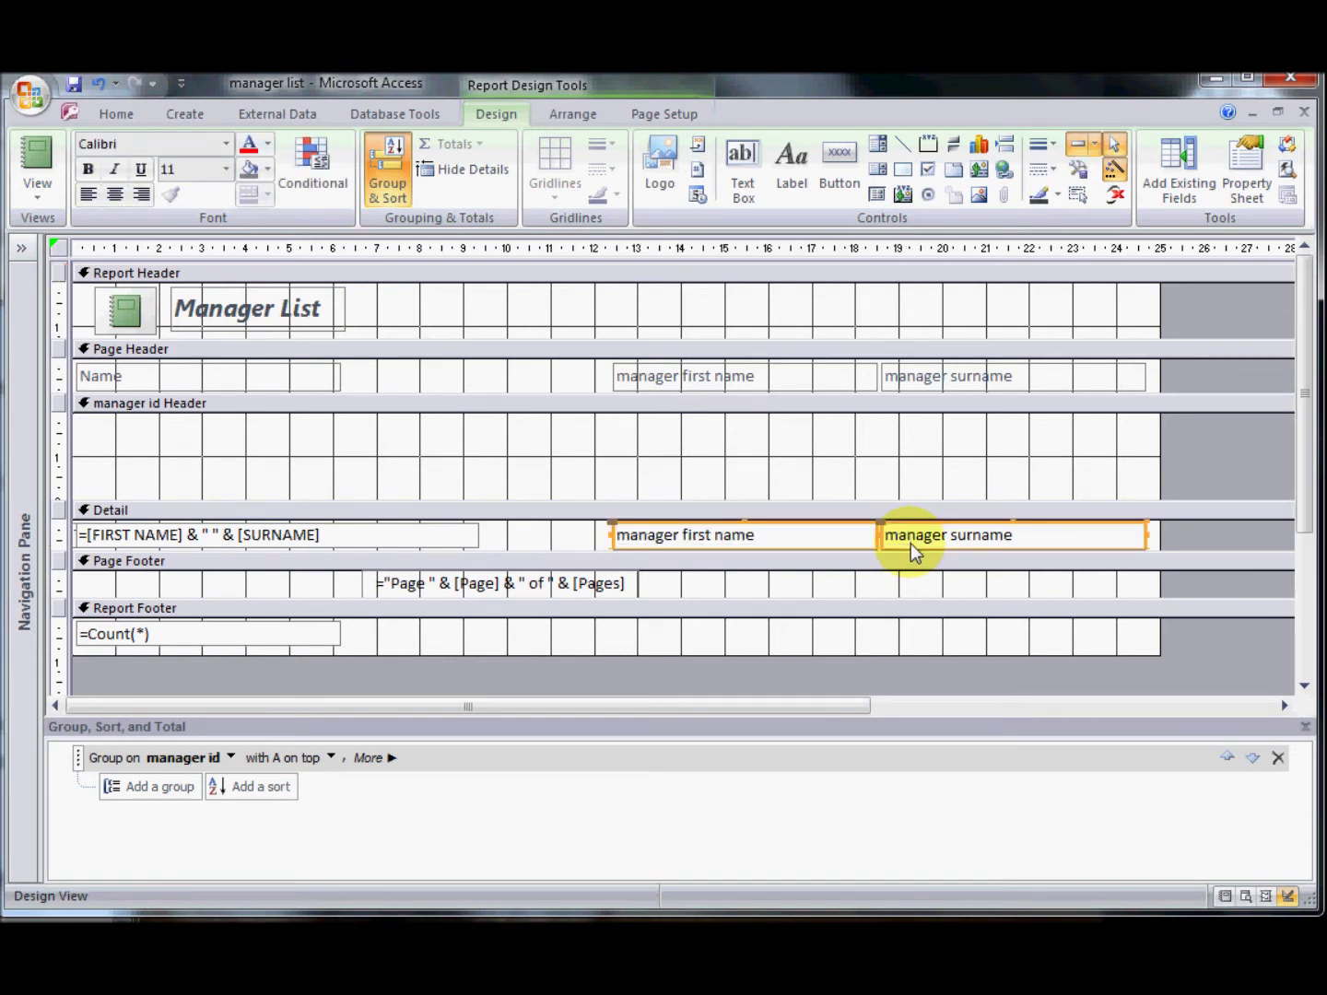
{"action": "key", "text": "Delete"}
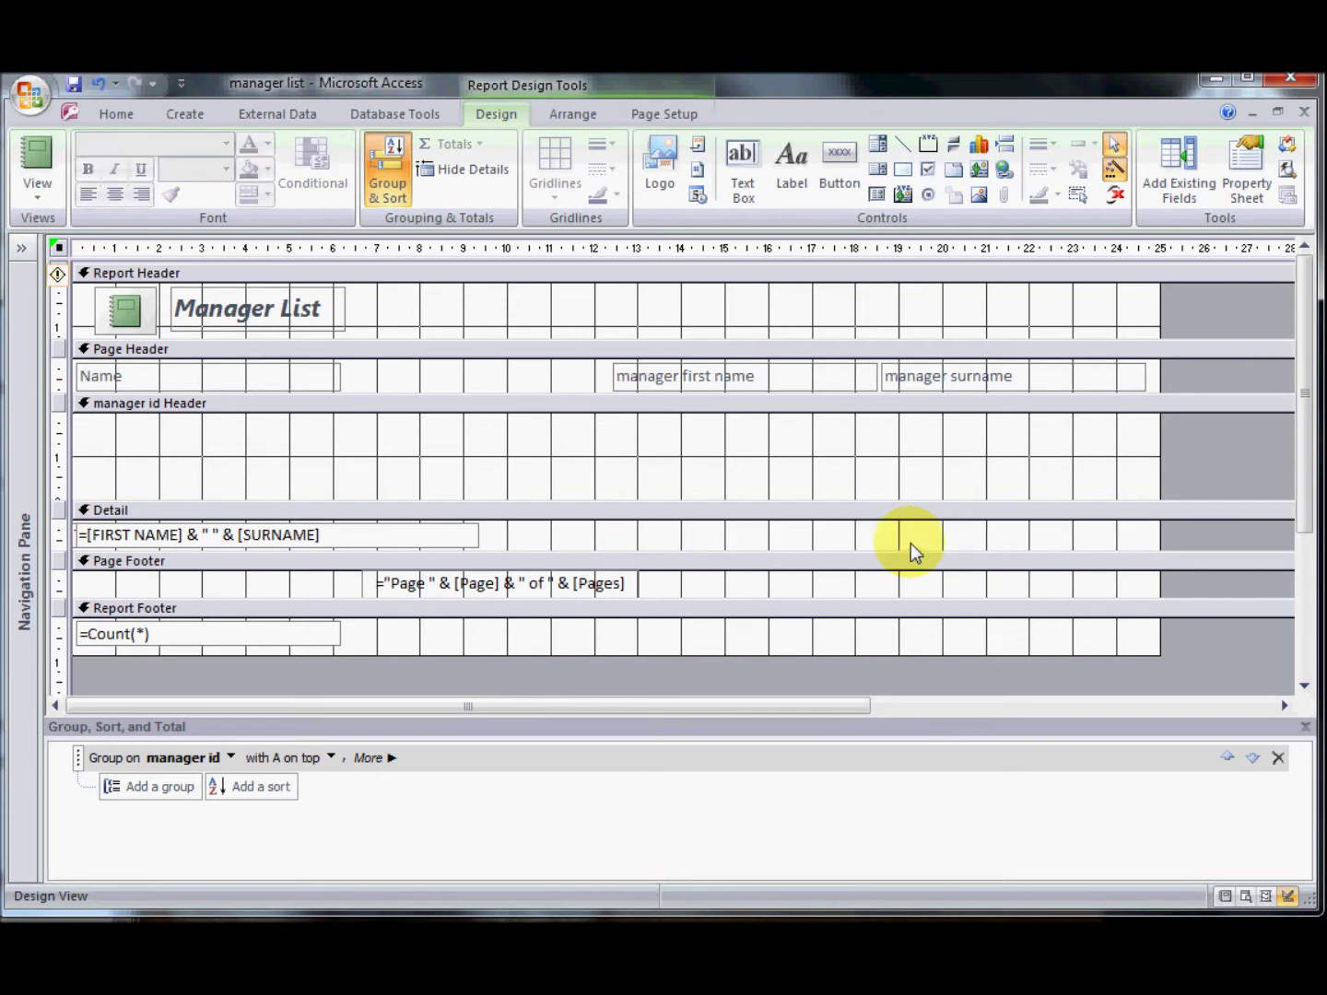
{"action": "left_click", "coordinate": [138, 464]}
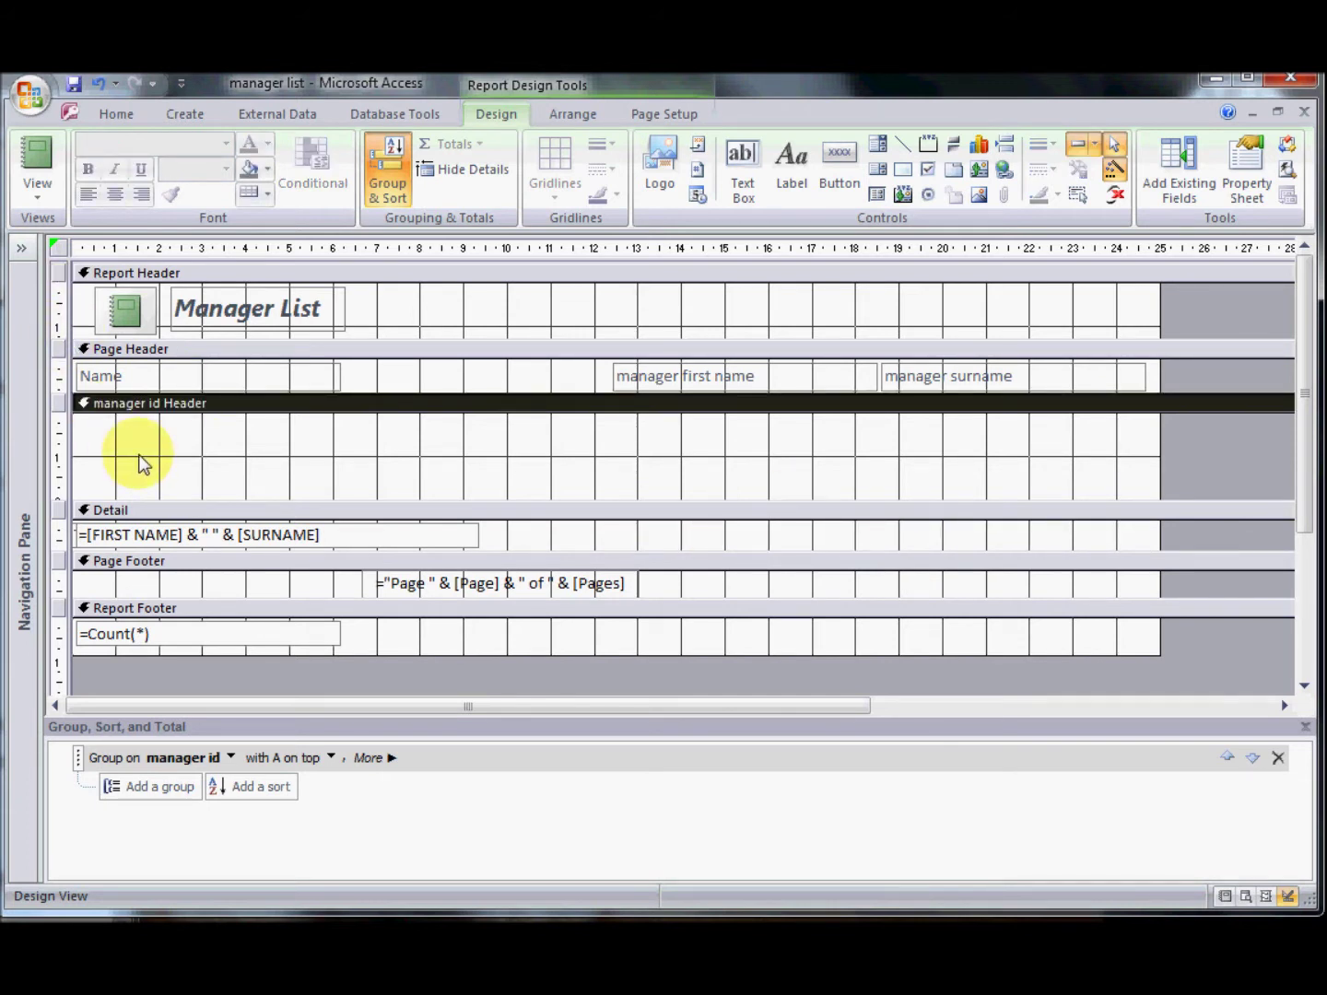
{"action": "key", "text": "ctrl+v"}
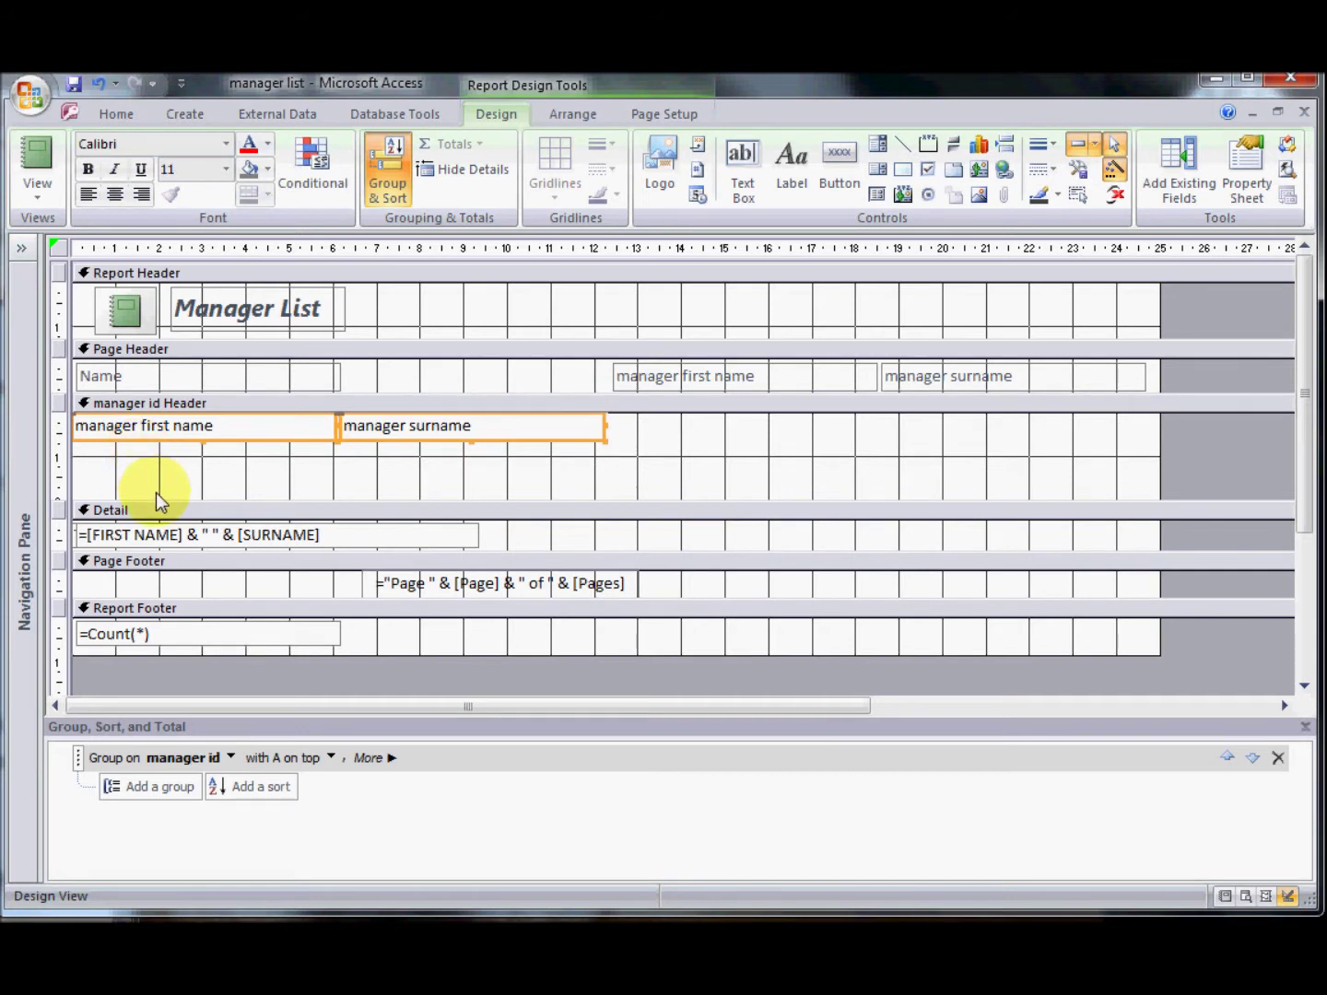
{"action": "left_click_drag", "start_coordinate": [155, 500], "coordinate": [133, 451]}
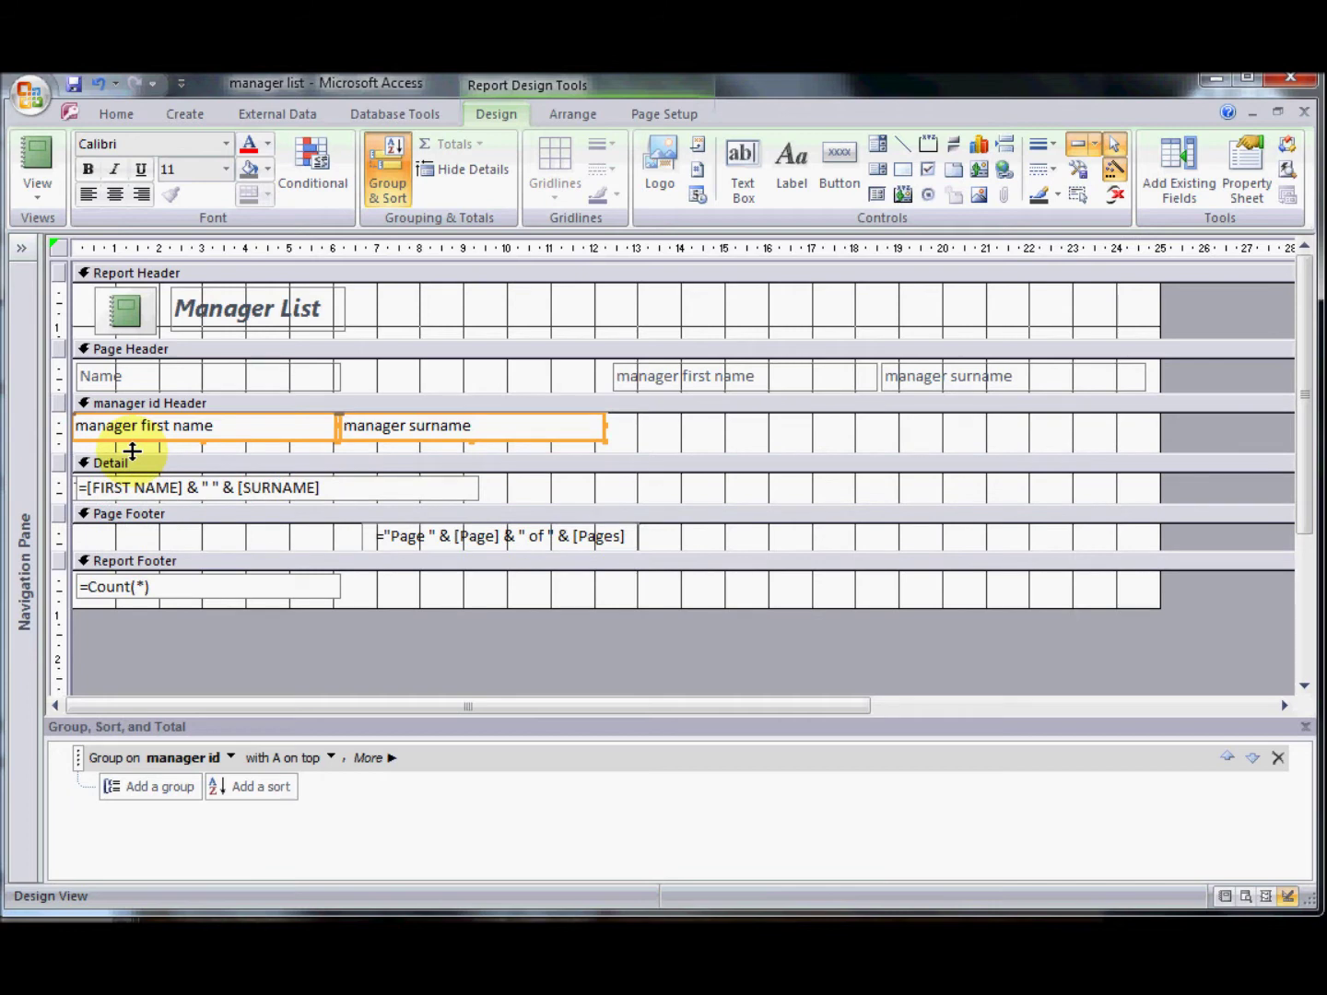
Preview the grouped report, scrolling through workers listed under each manager's name
{"action": "left_click", "coordinate": [34, 163]}
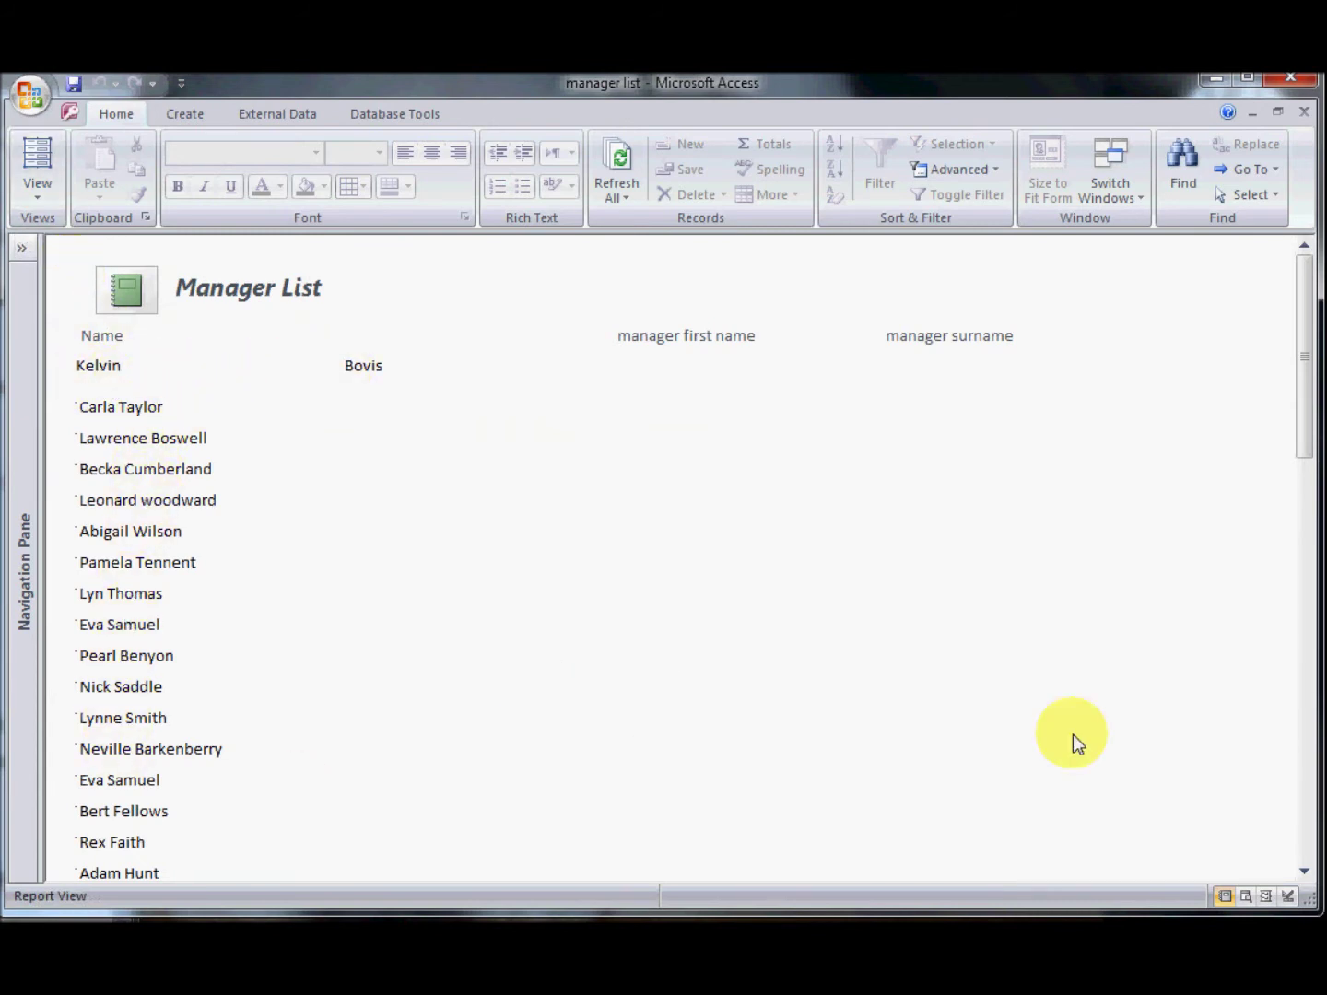
{"action": "left_click", "coordinate": [1305, 871]}
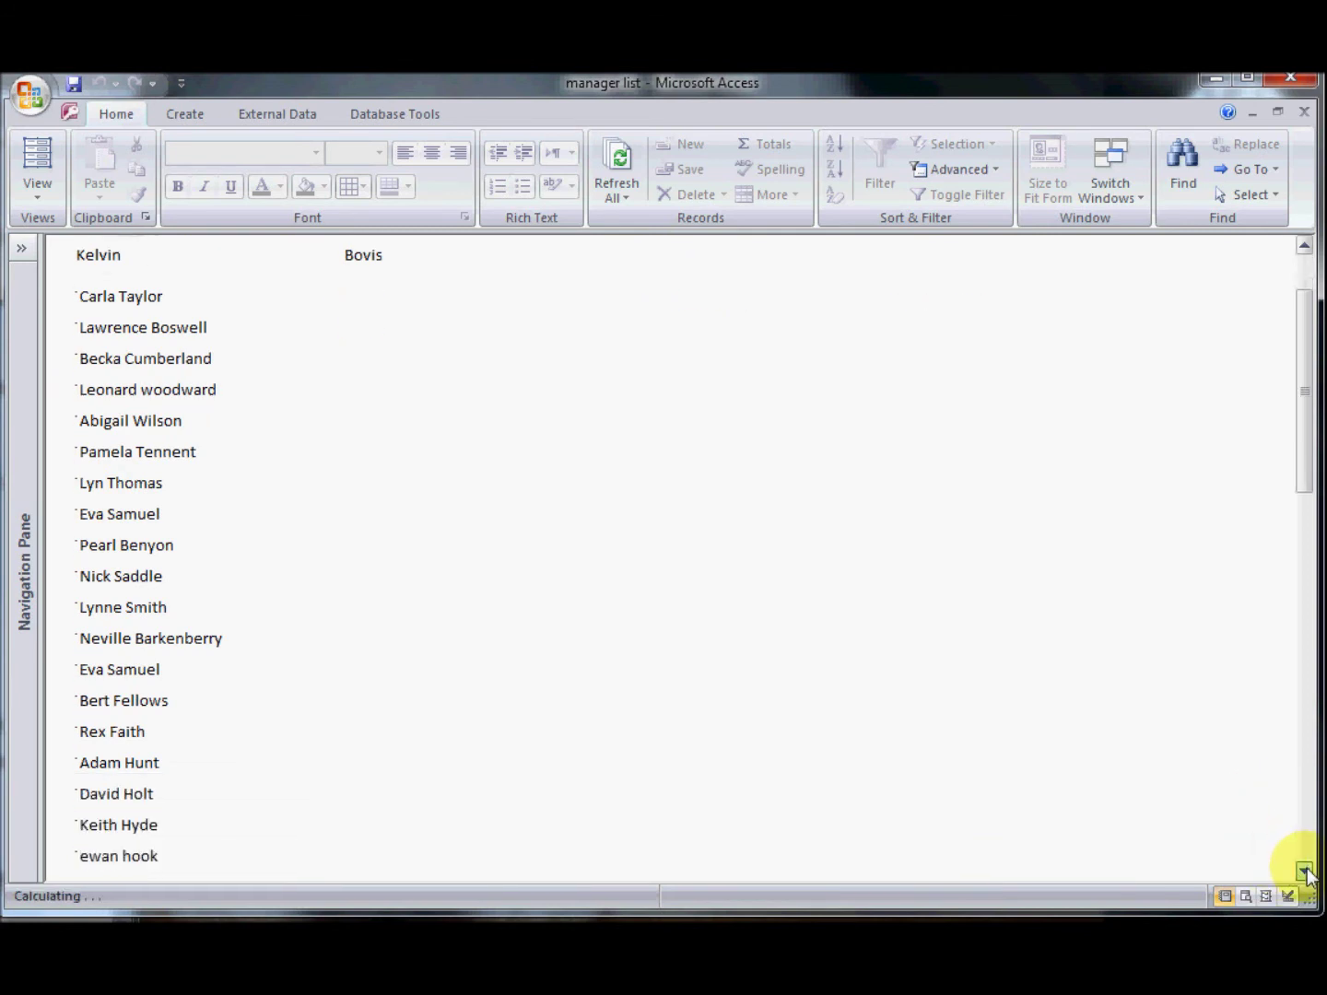
{"action": "left_click", "coordinate": [1304, 870]}
{"action": "left_click", "coordinate": [1305, 870]}
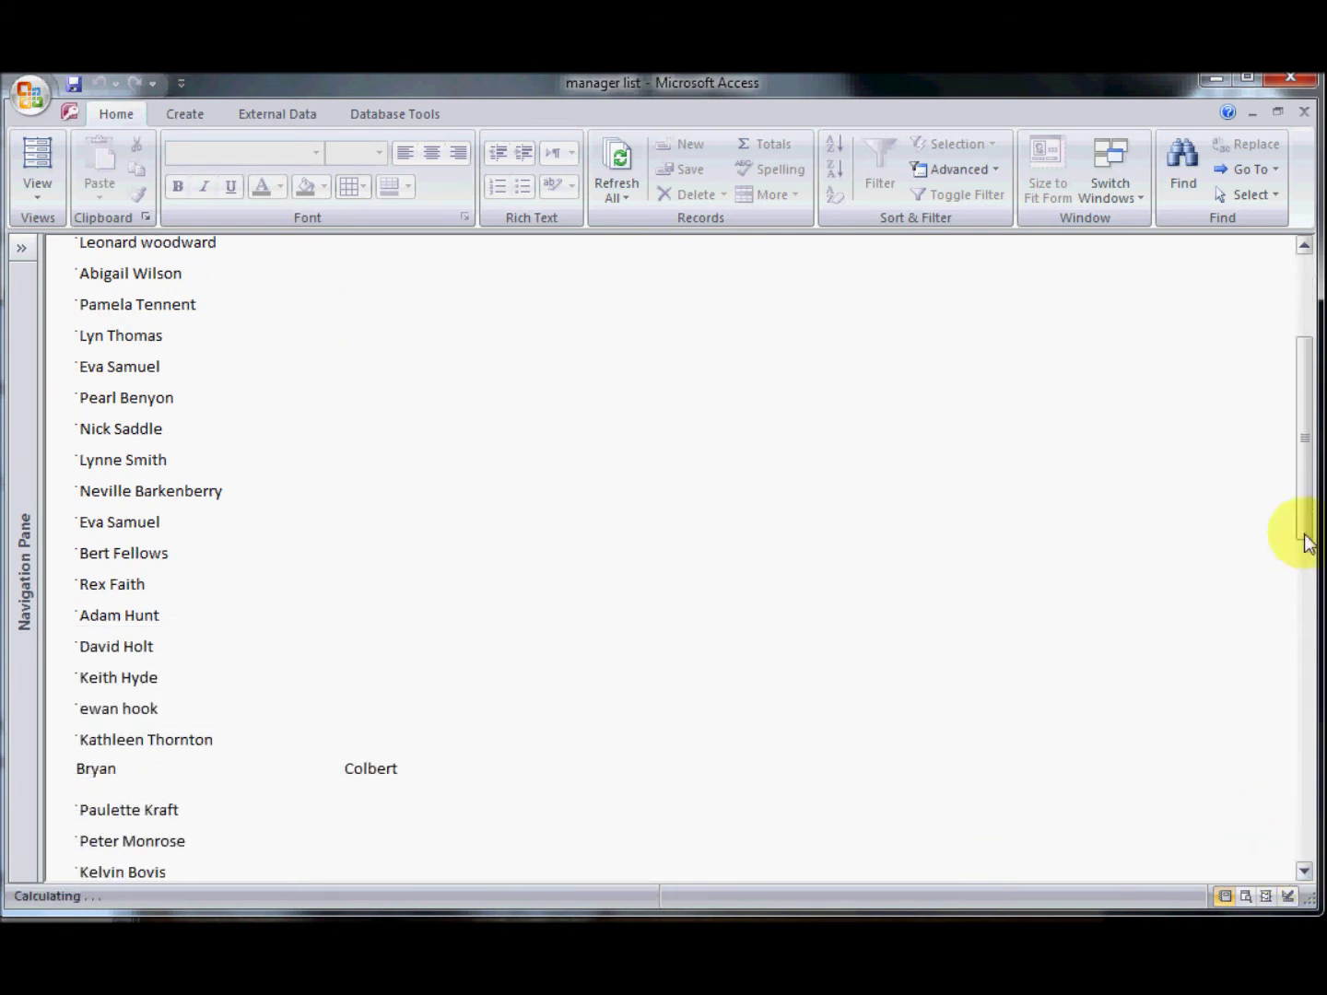
{"action": "left_click_drag", "start_coordinate": [1303, 534], "coordinate": [1306, 444]}
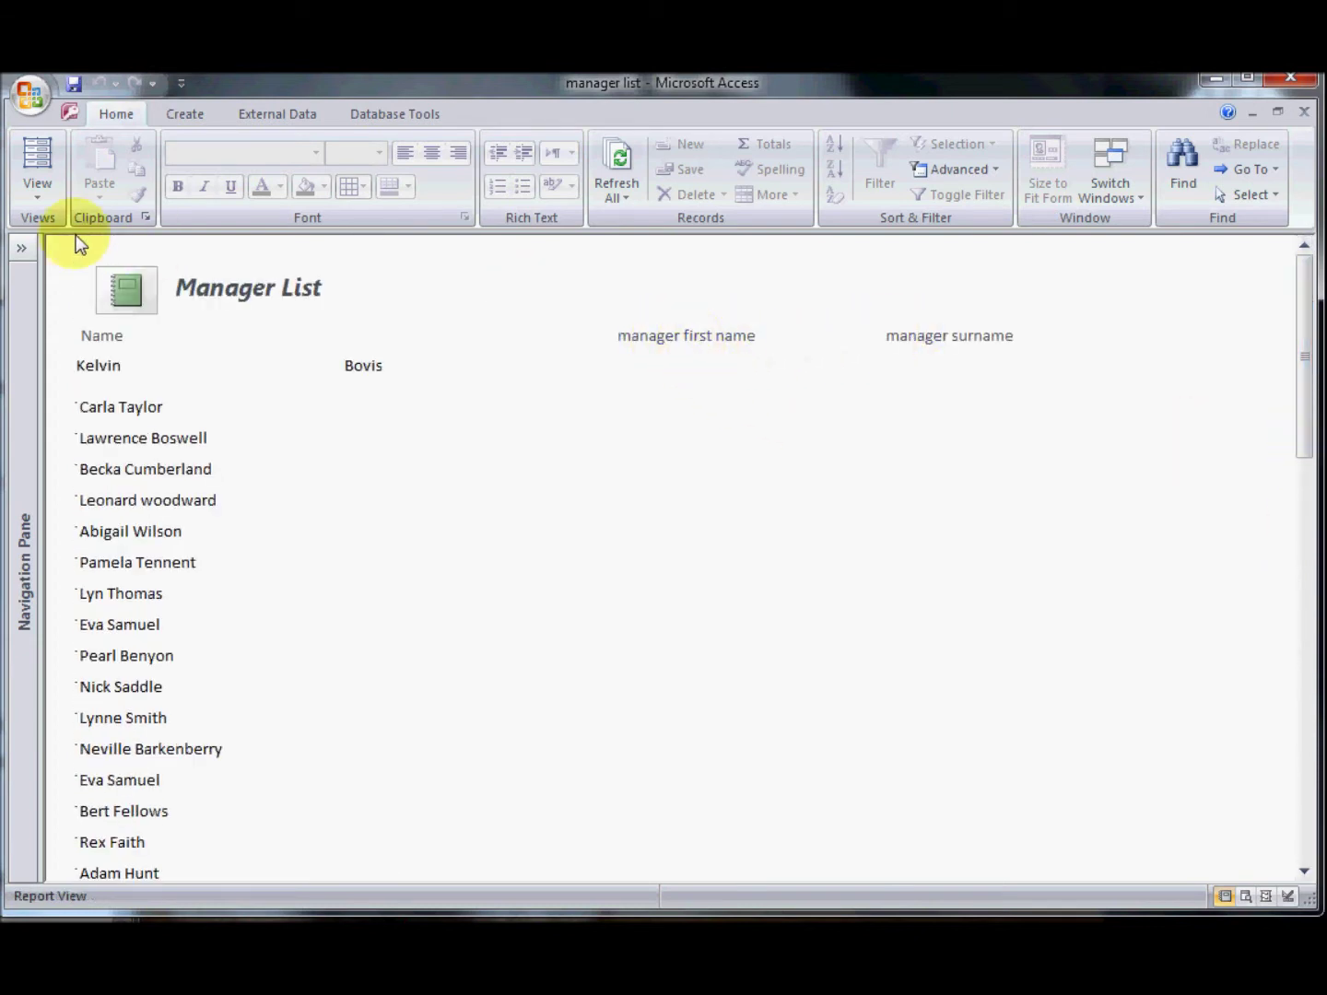
Delete the manager first name and surname Page Header labels, then preview the report
{"action": "left_click", "coordinate": [33, 191]}
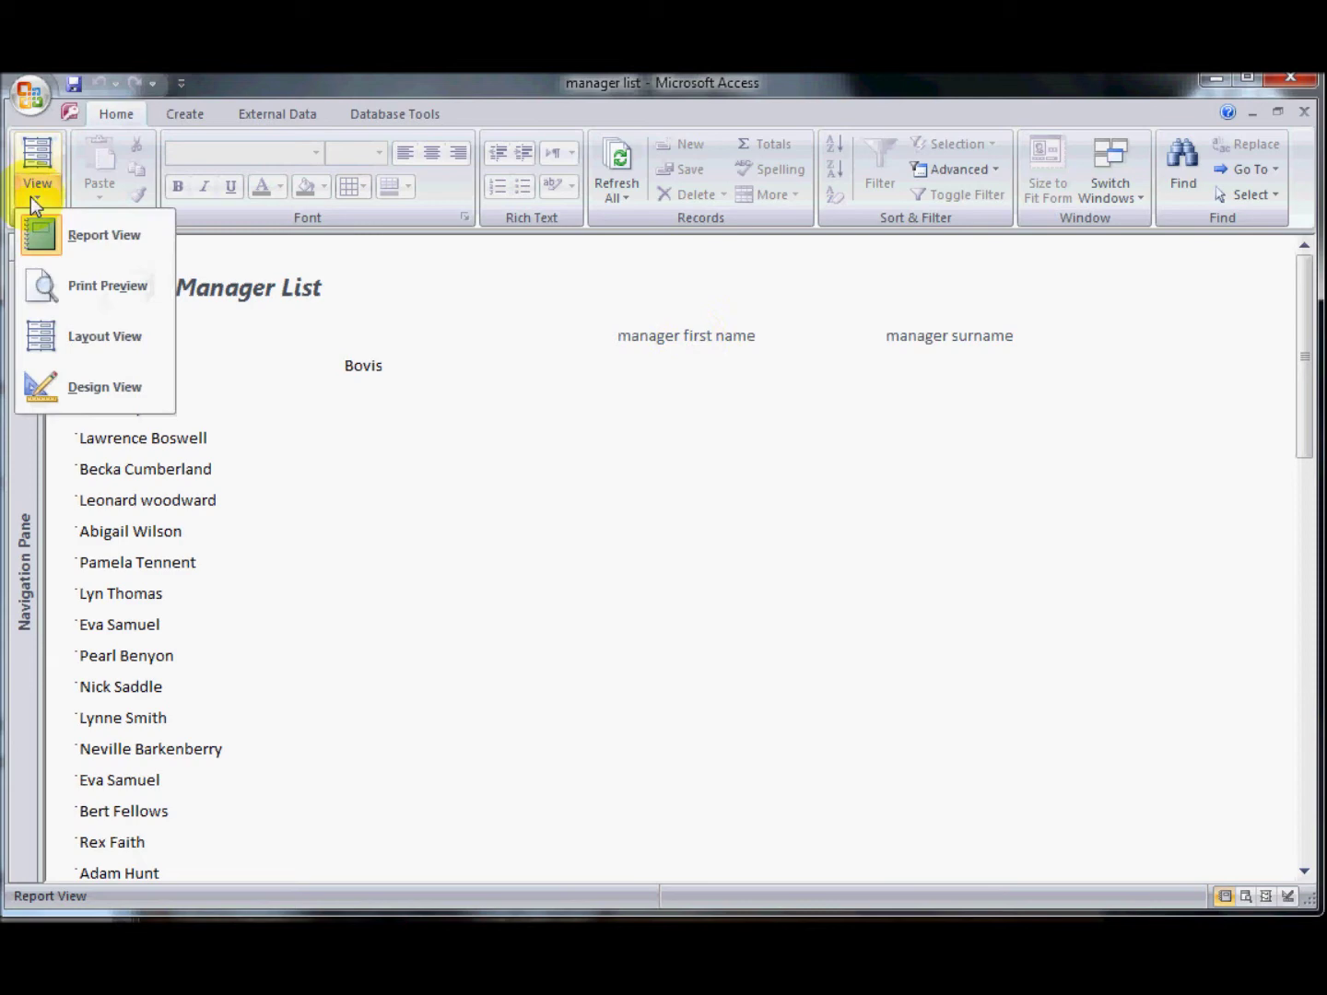
{"action": "left_click", "coordinate": [97, 389]}
{"action": "left_click", "coordinate": [643, 377]}
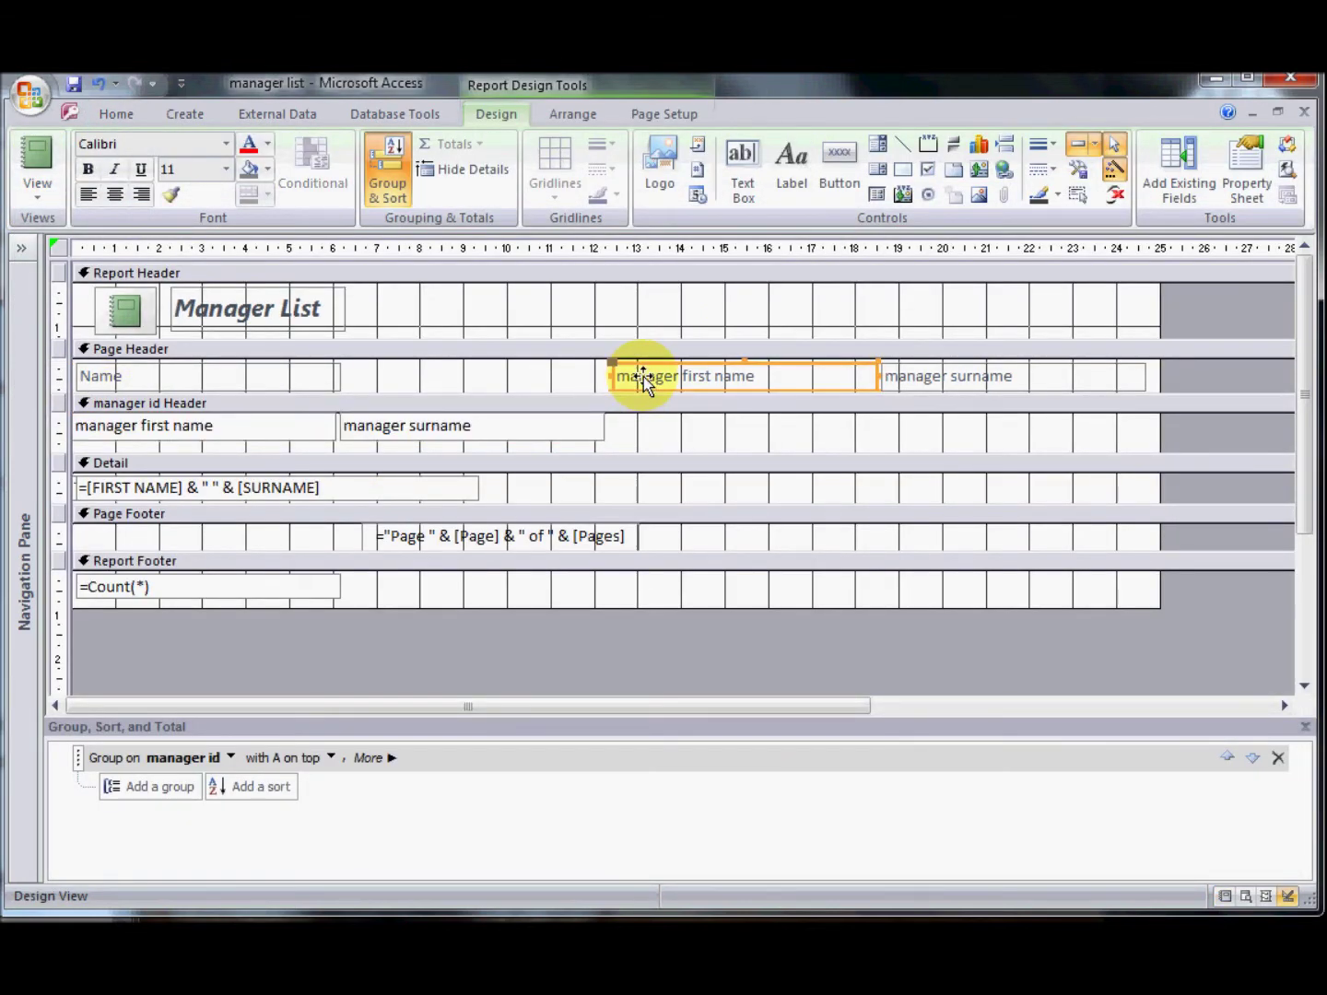
{"action": "key", "text": "Delete"}
{"action": "left_click", "coordinate": [911, 380]}
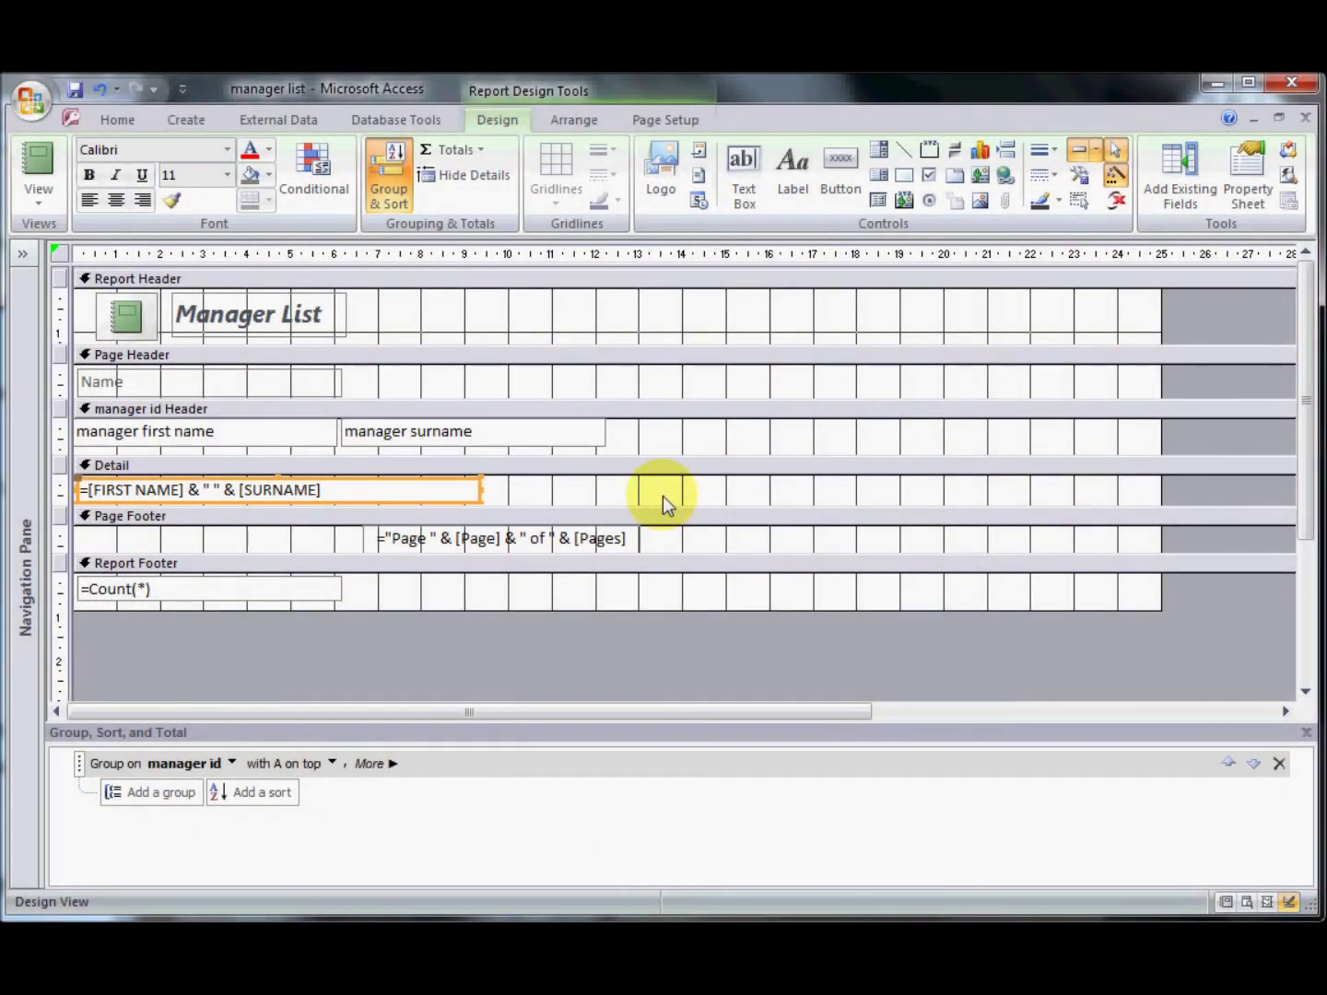
{"action": "left_click", "coordinate": [31, 164]}
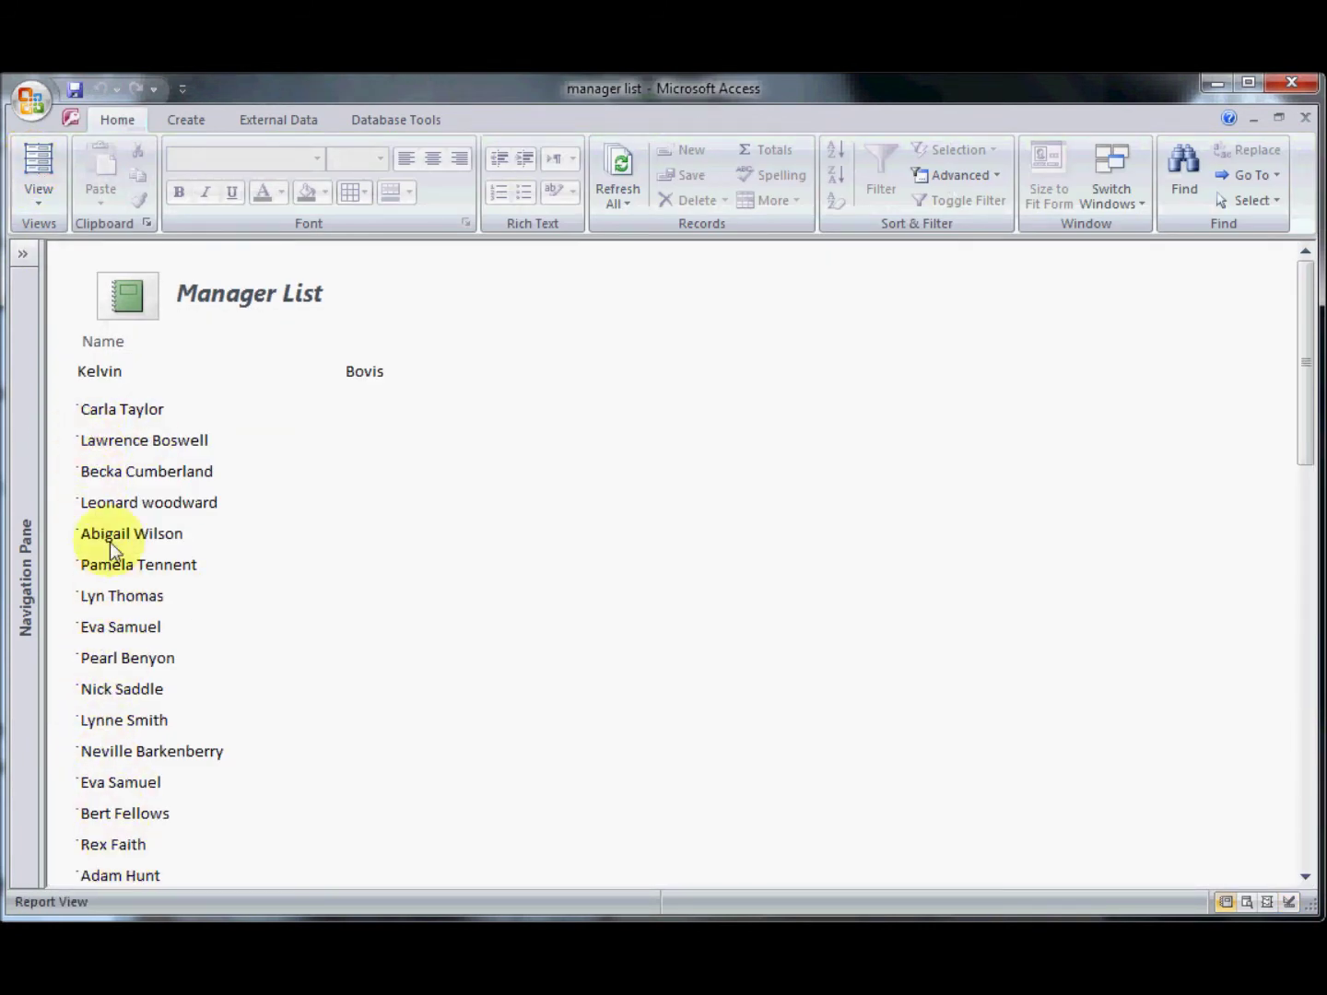
{"action": "left_click", "coordinate": [28, 204]}
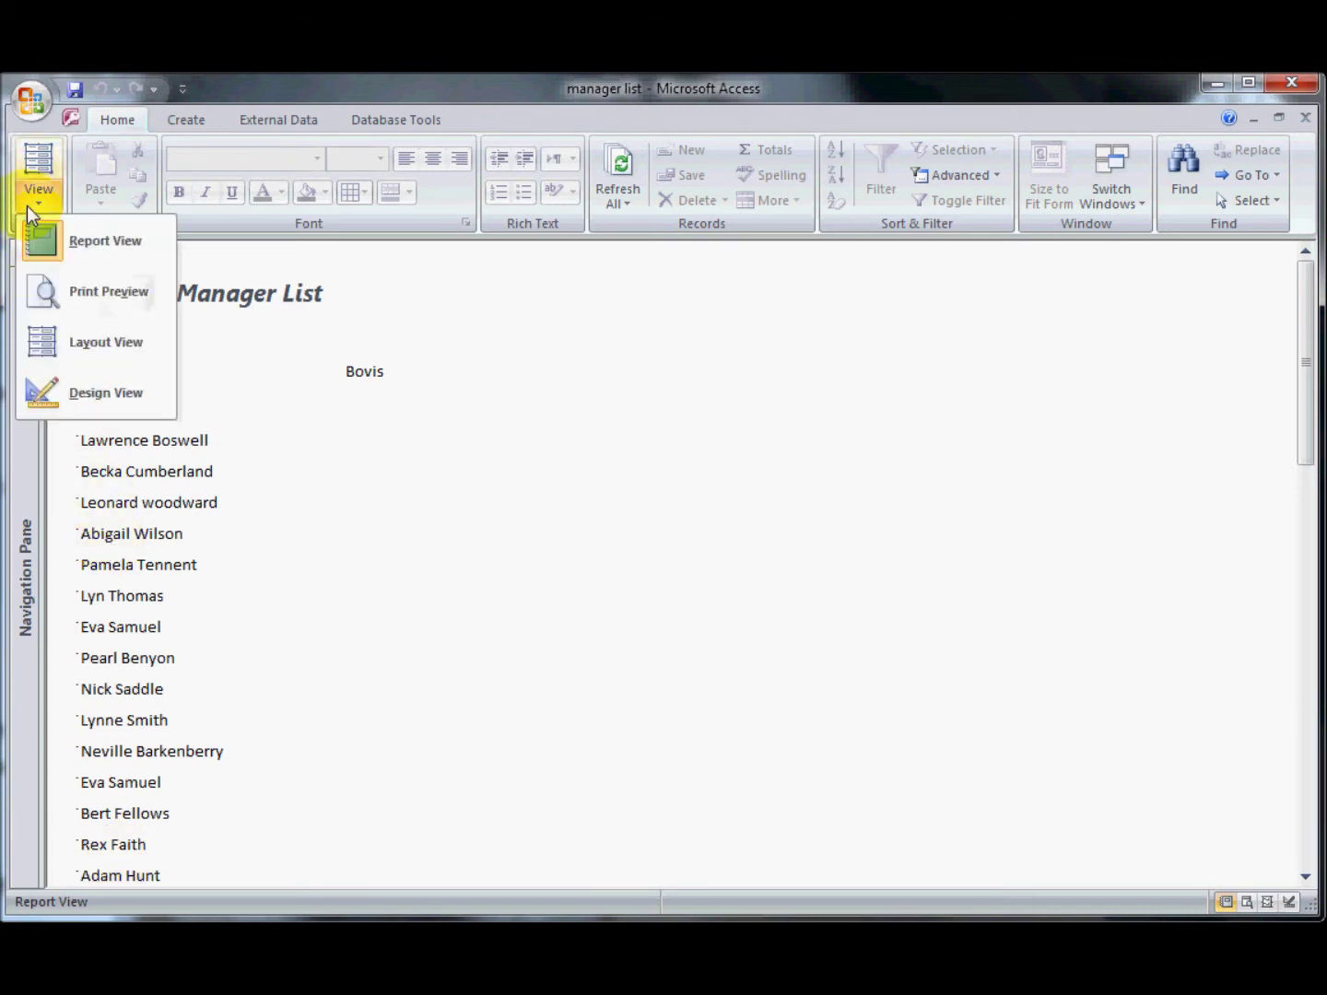
In Design View, add an A-on-top Surname sort under the manager id grouping, then view the report
{"action": "left_click", "coordinate": [57, 399]}
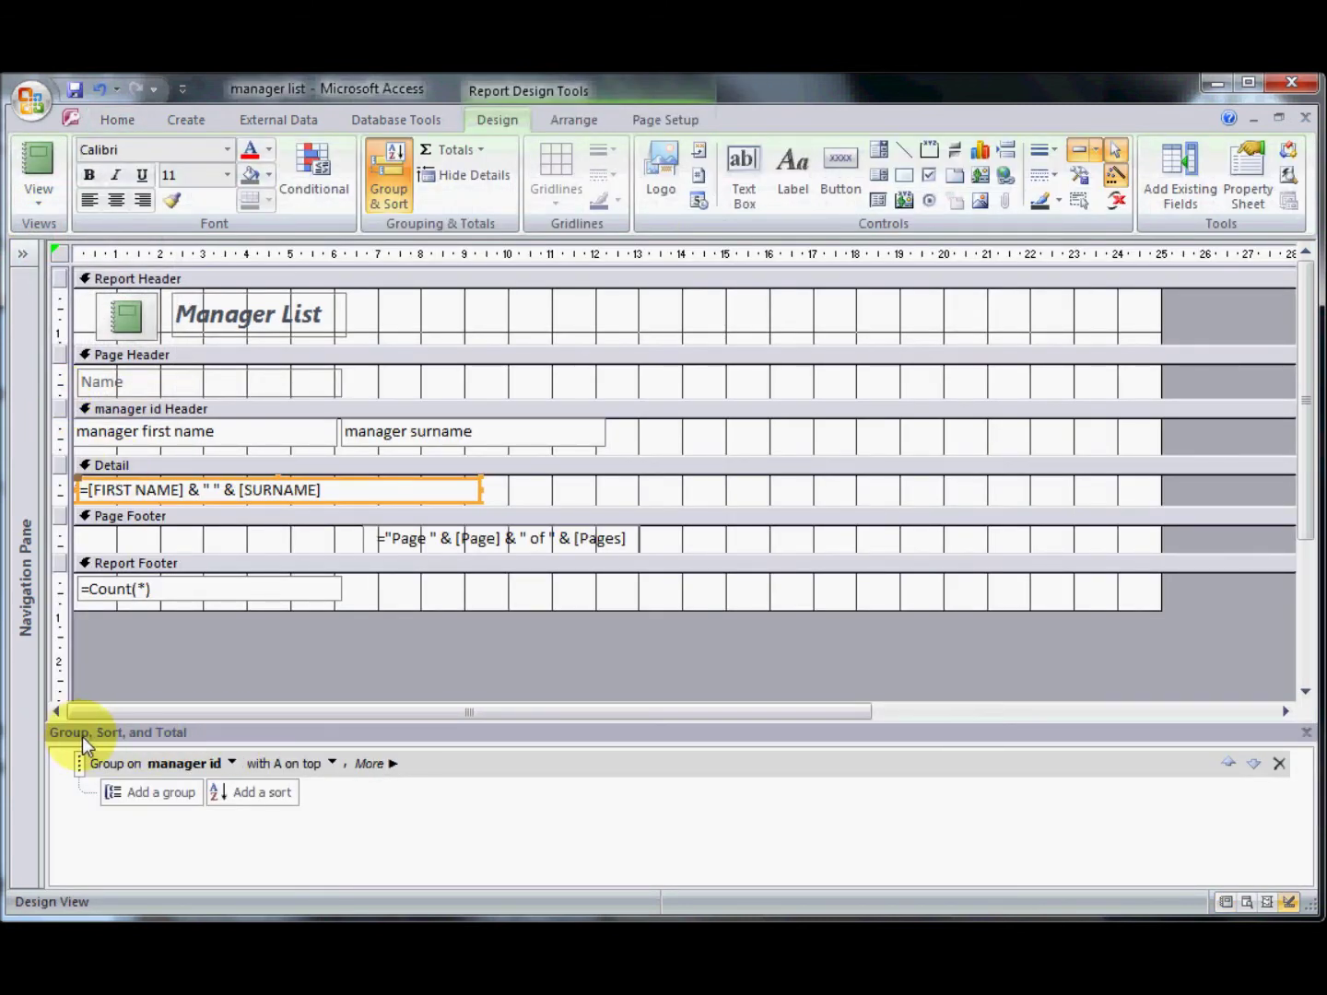
{"action": "left_click", "coordinate": [230, 794]}
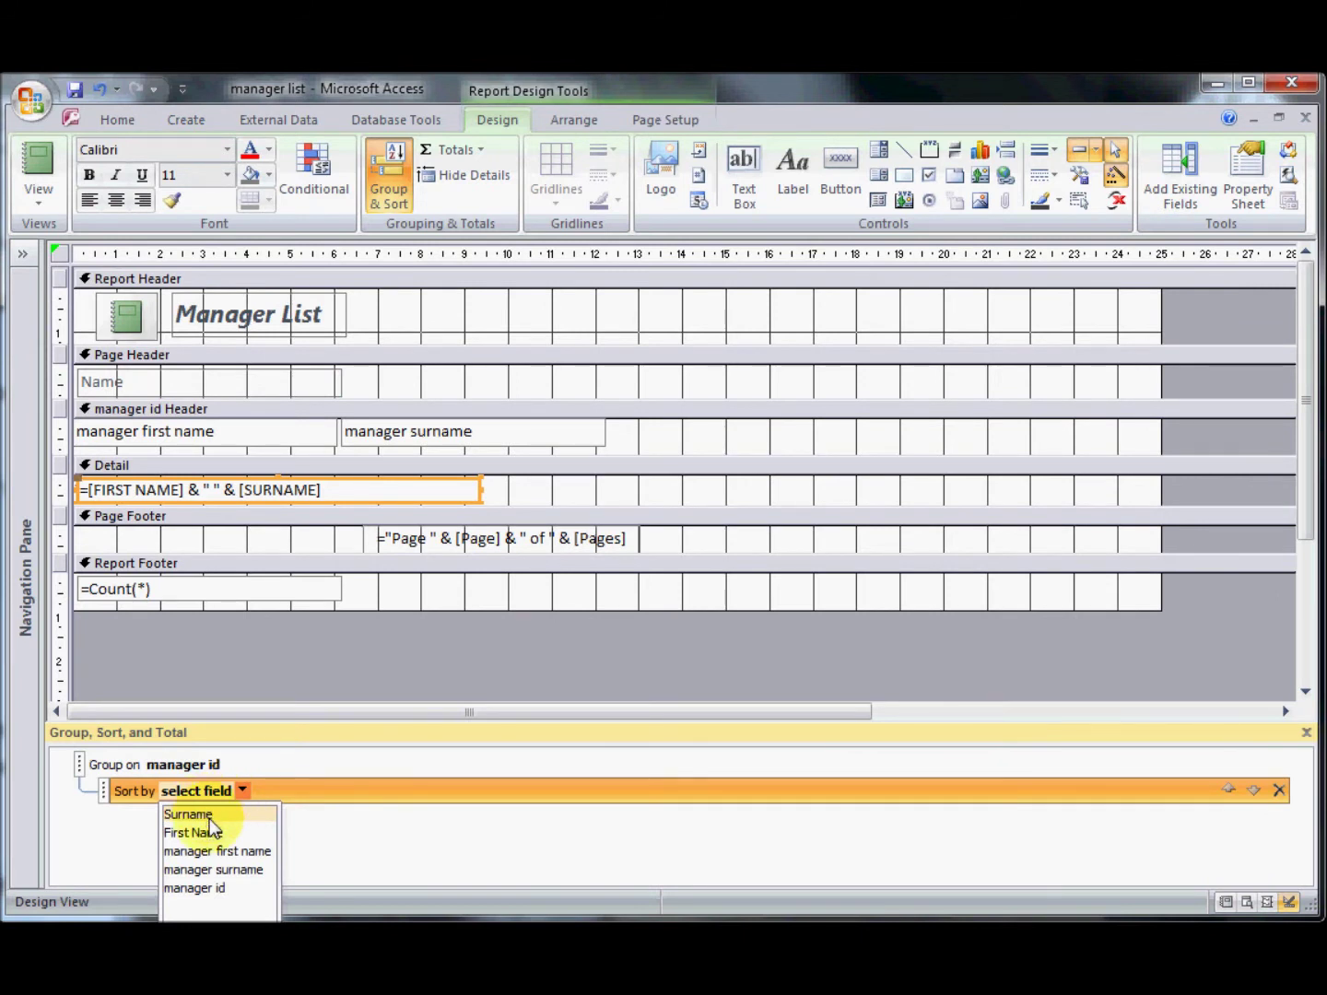
{"action": "left_click", "coordinate": [209, 816]}
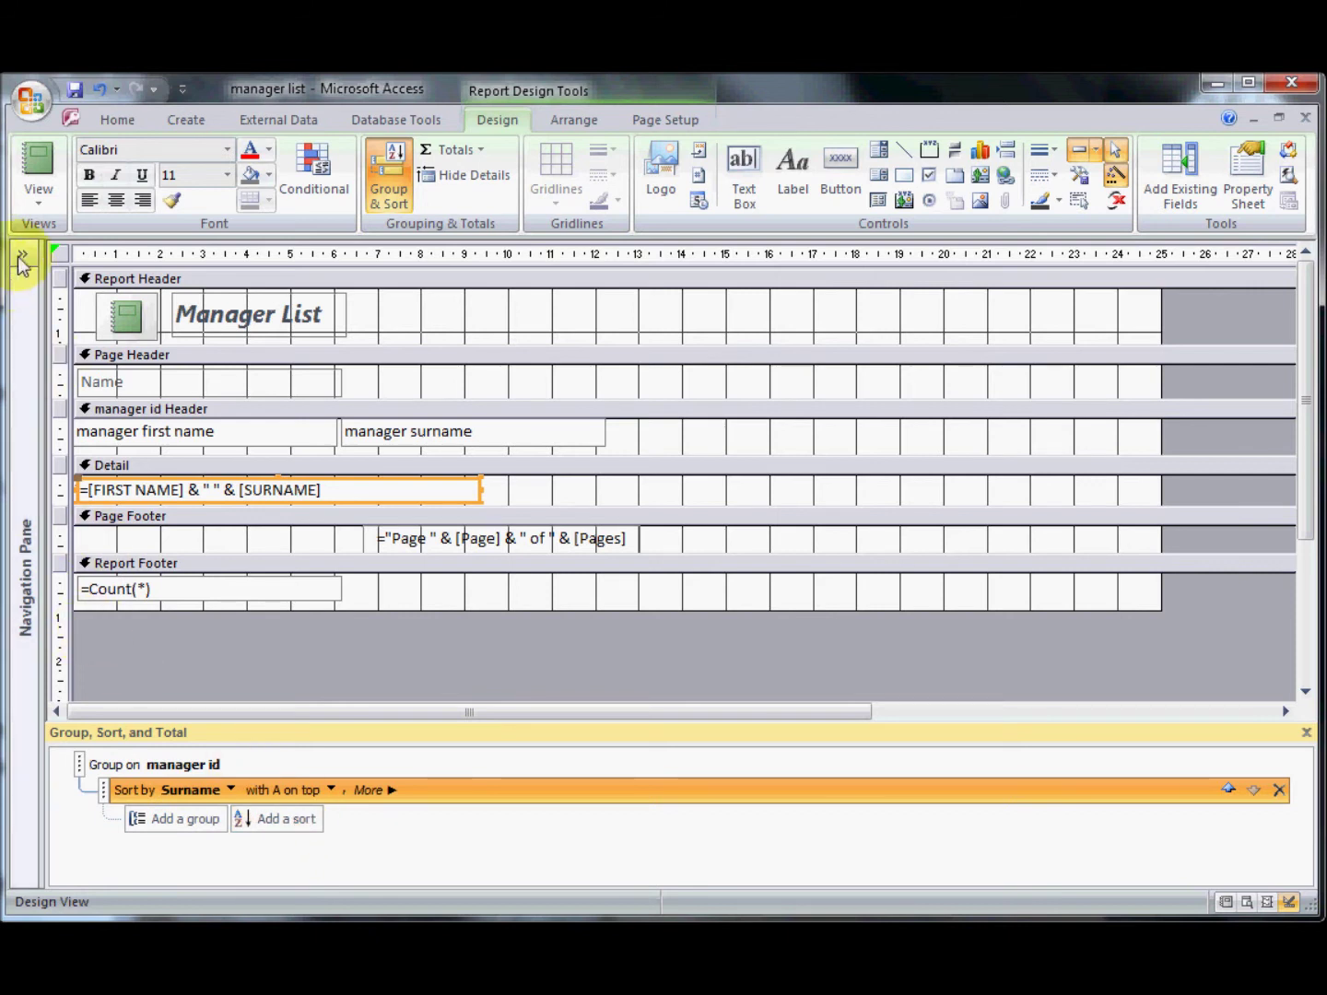
{"action": "left_click", "coordinate": [37, 168]}
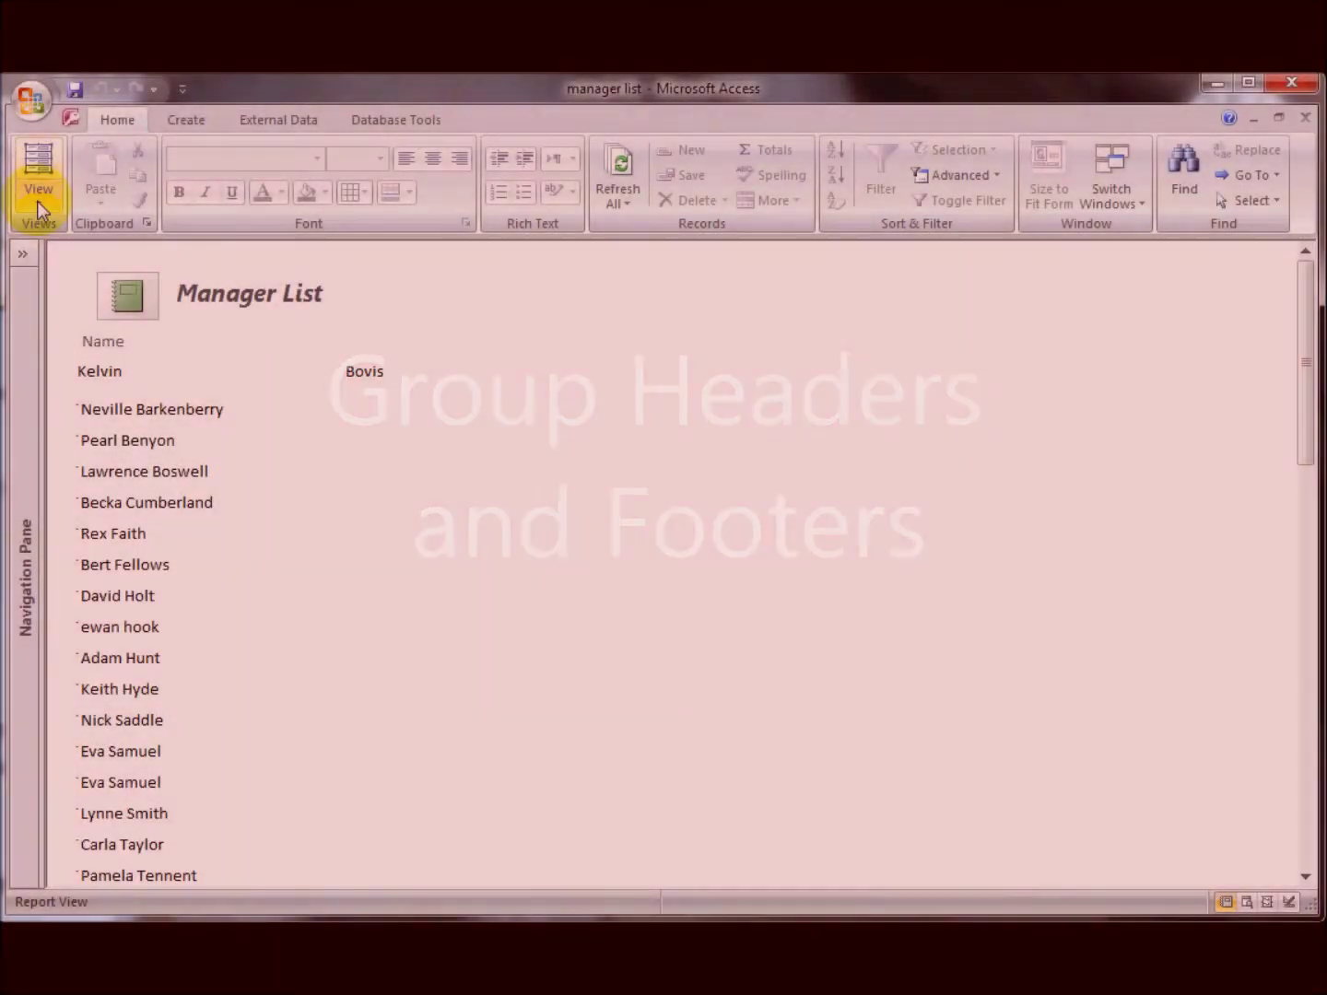
Back in Design View, give the manager id grouping a footer section
{"action": "left_click", "coordinate": [37, 201]}
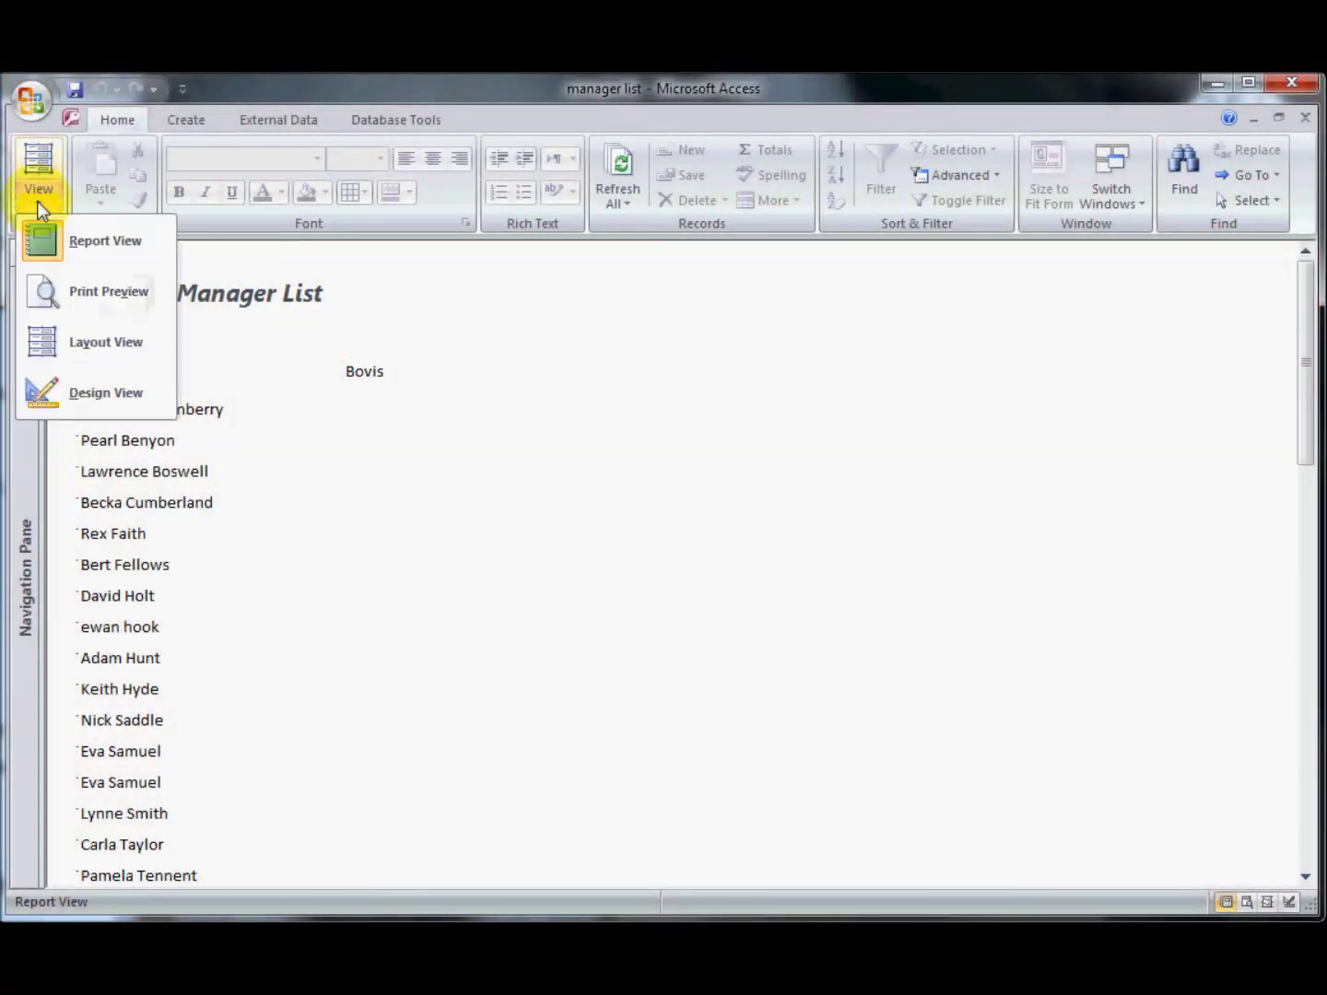
{"action": "left_click", "coordinate": [84, 399]}
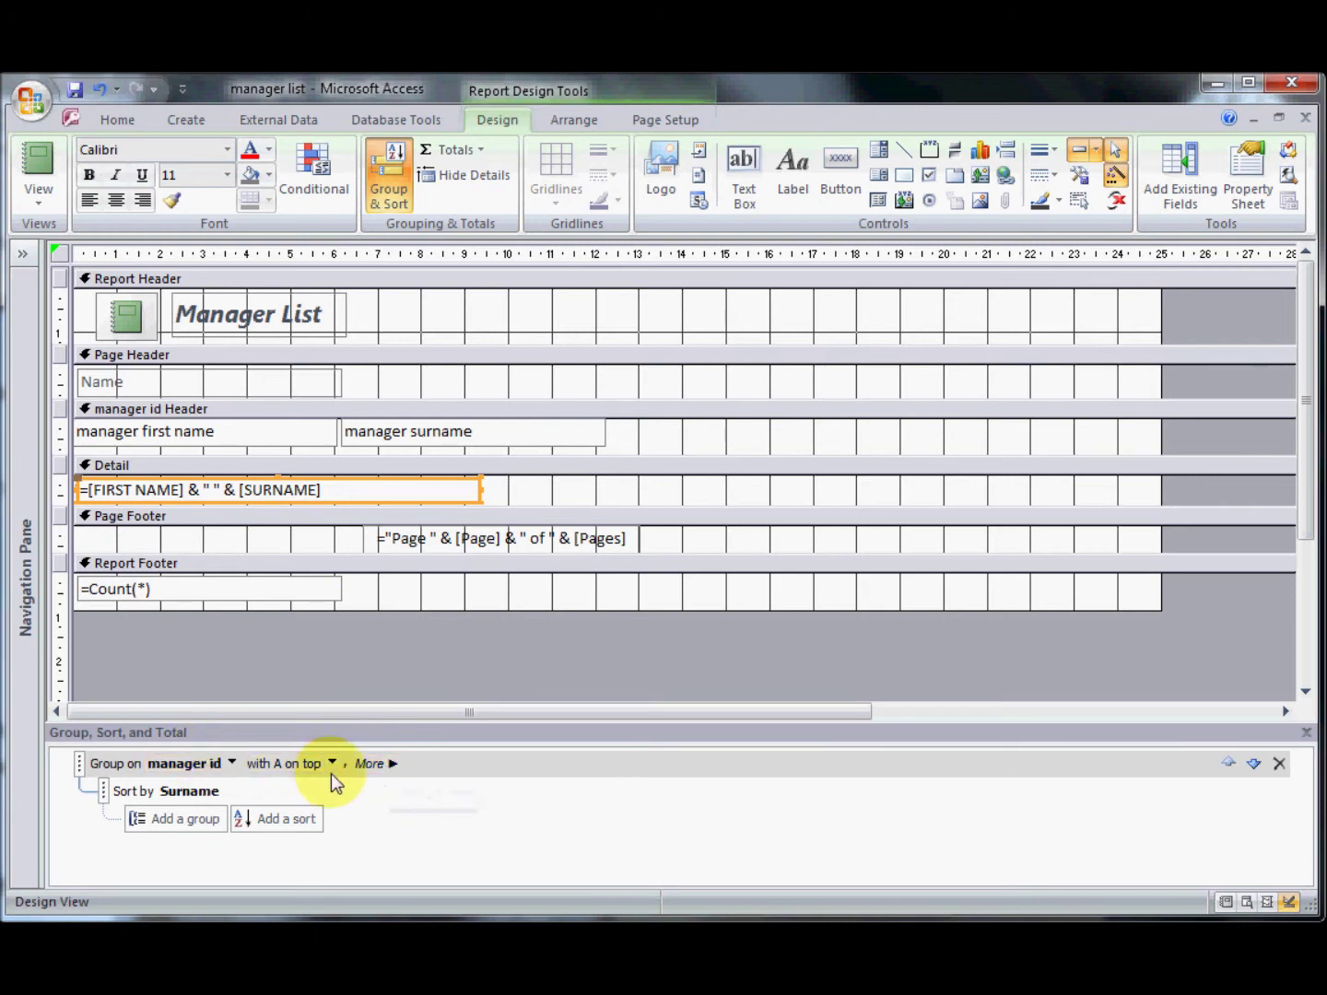
{"action": "left_click", "coordinate": [381, 765]}
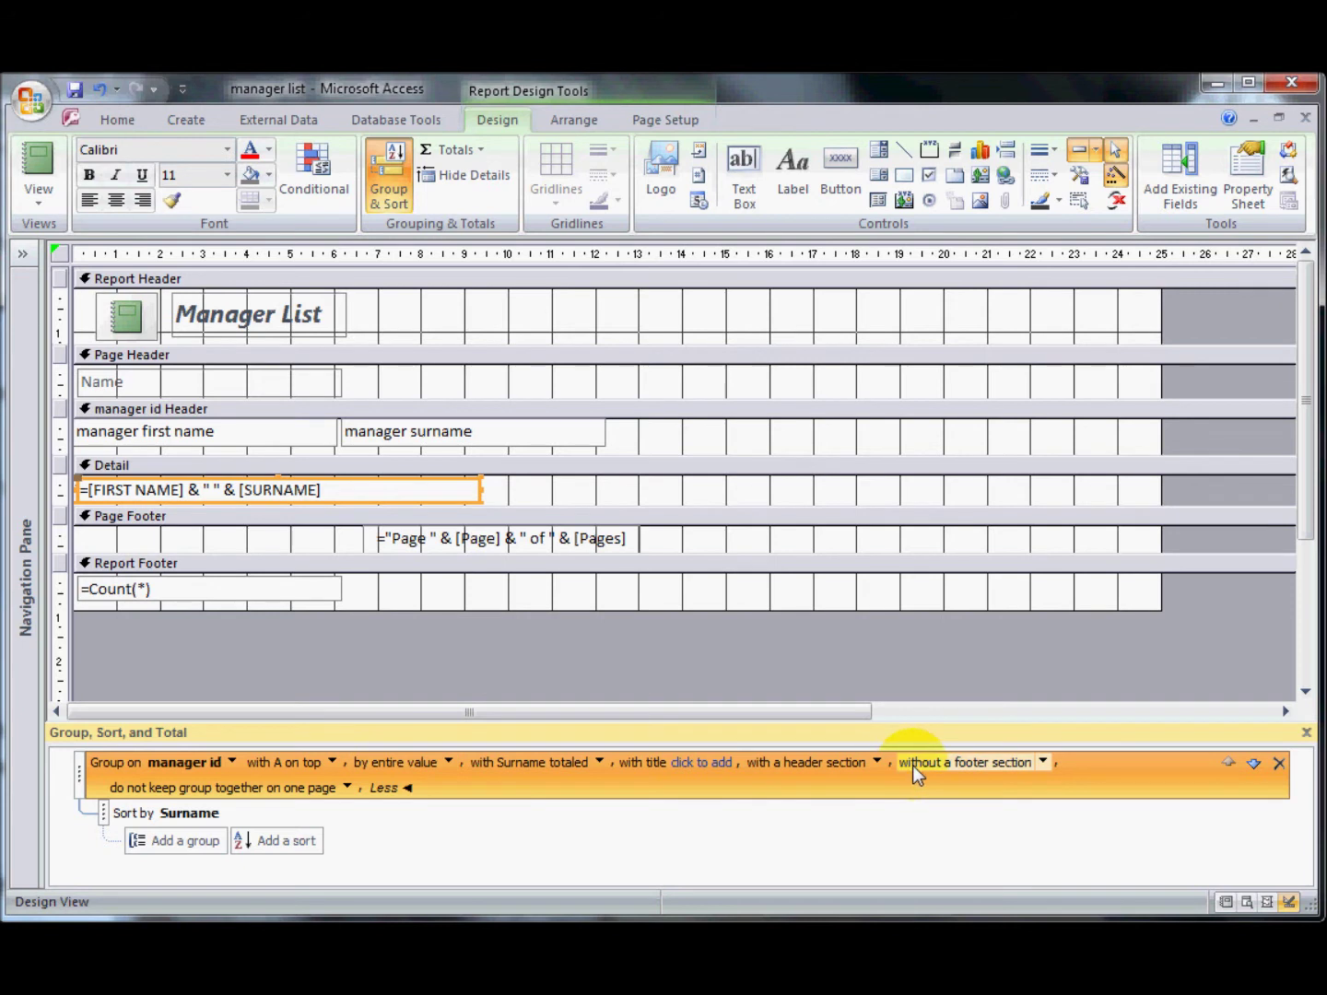
{"action": "left_click", "coordinate": [1042, 762]}
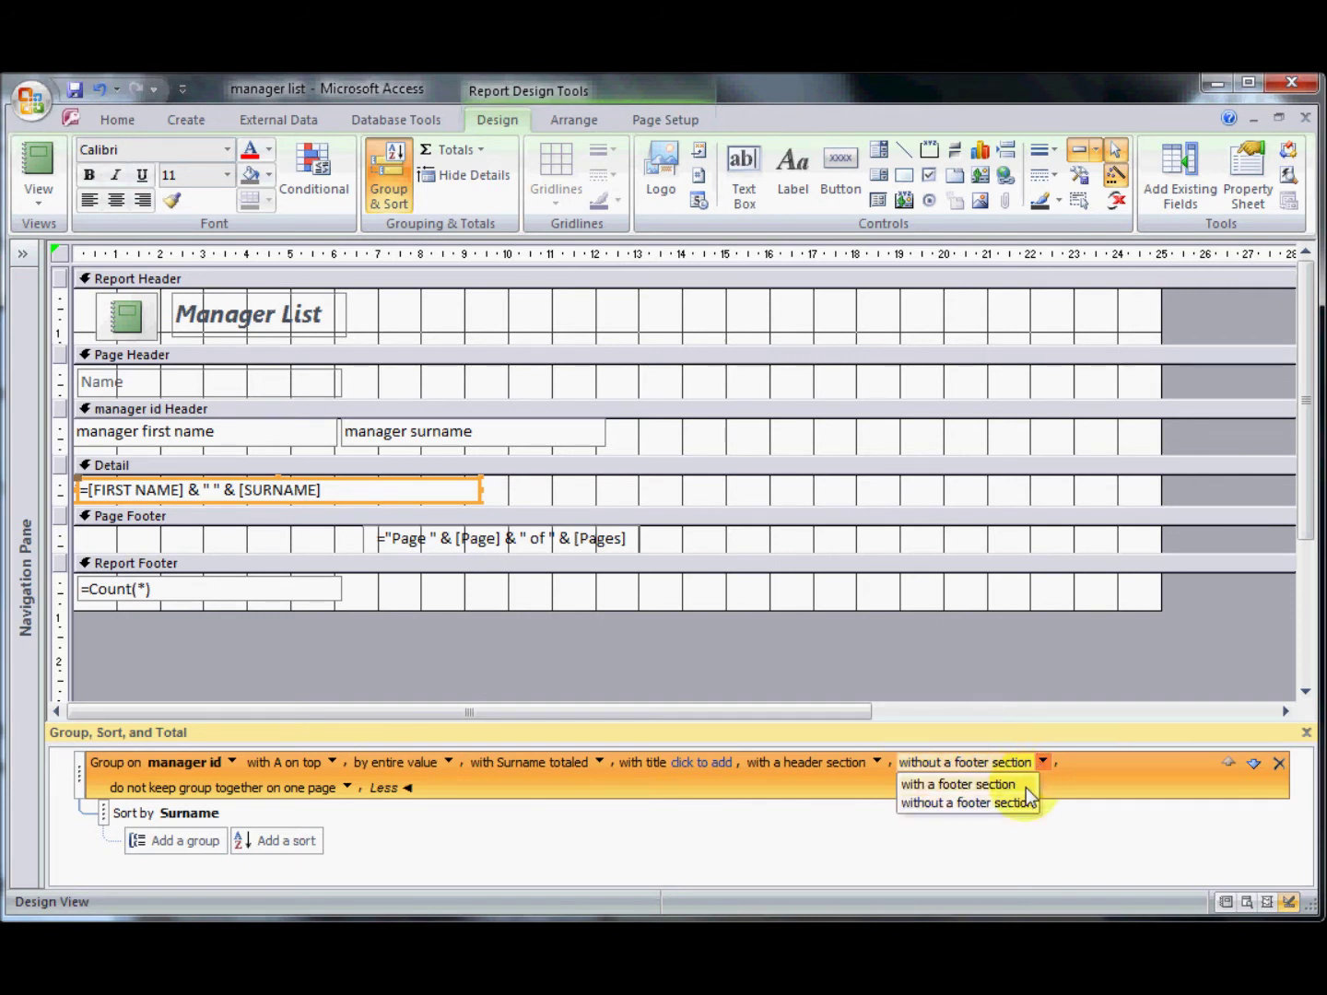
{"action": "left_click", "coordinate": [1027, 788]}
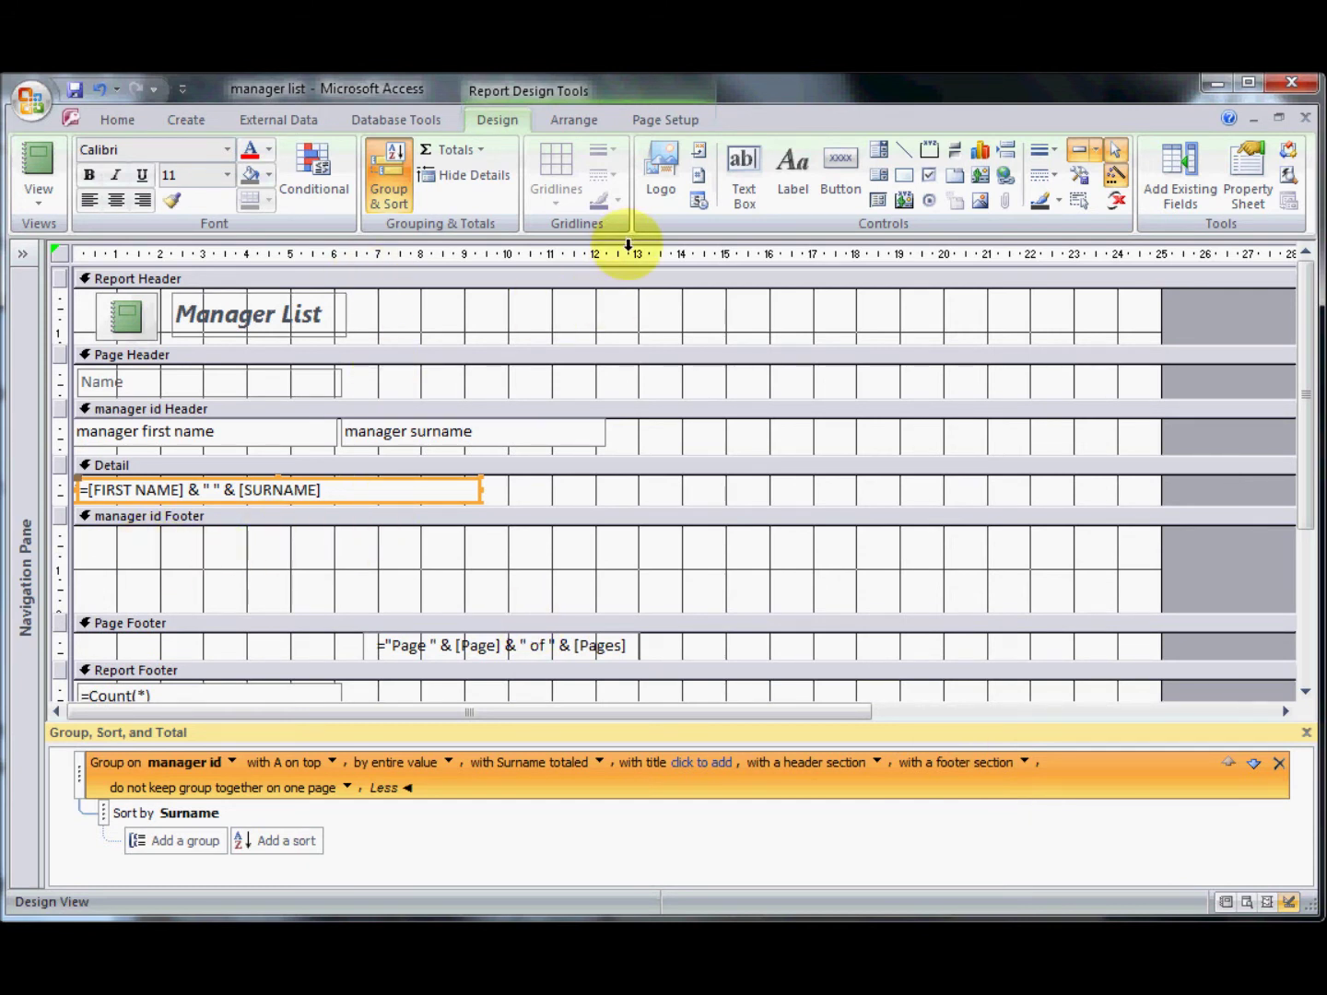
Add a Count Records total to the manager id footer and shorten the footer to fit it
{"action": "left_click", "coordinate": [476, 150]}
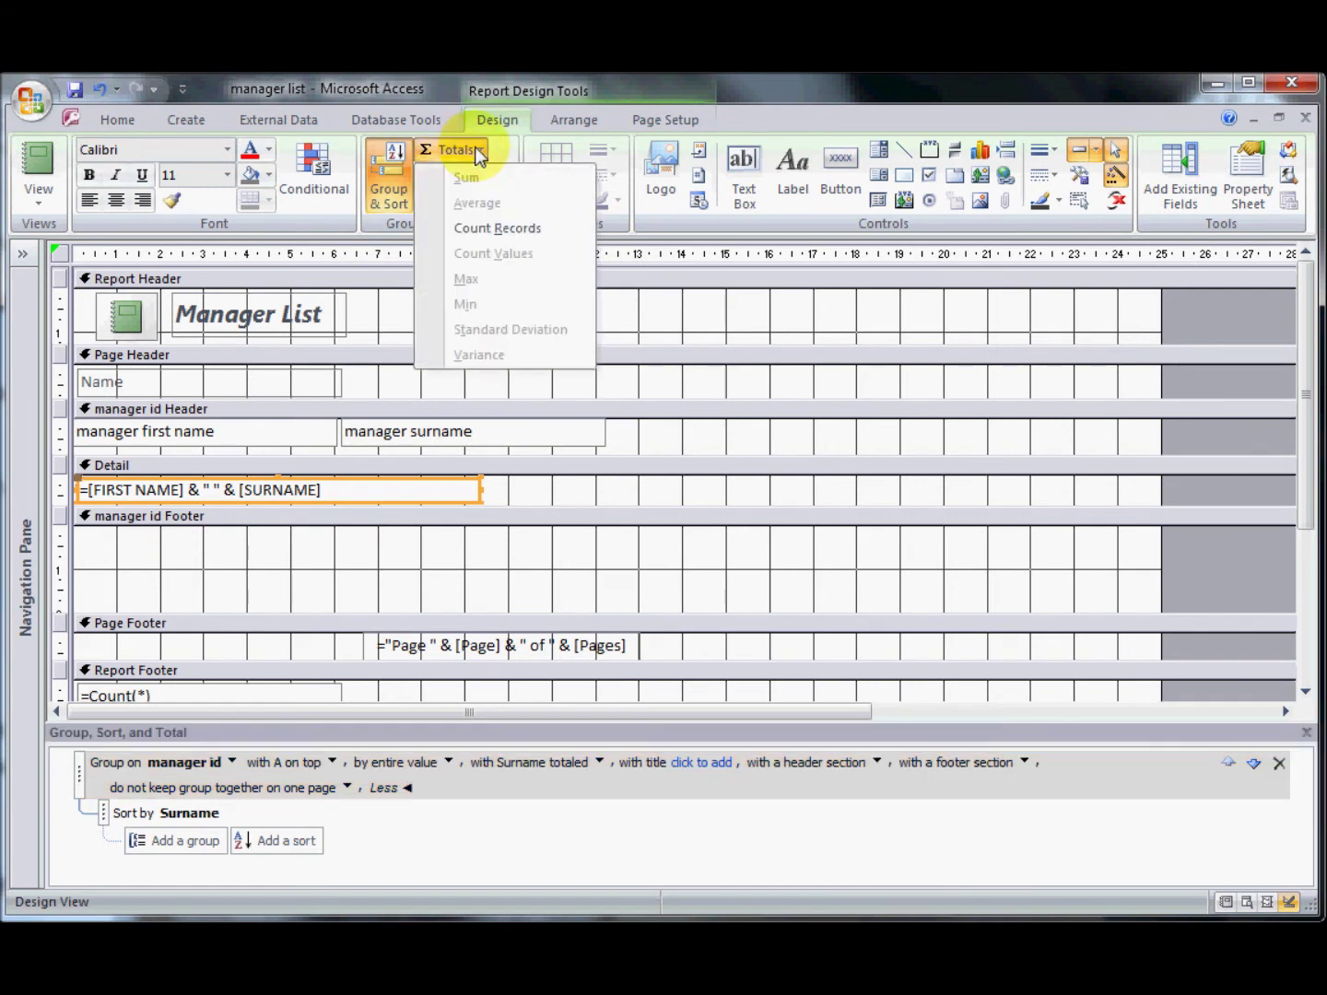
{"action": "left_click", "coordinate": [507, 237]}
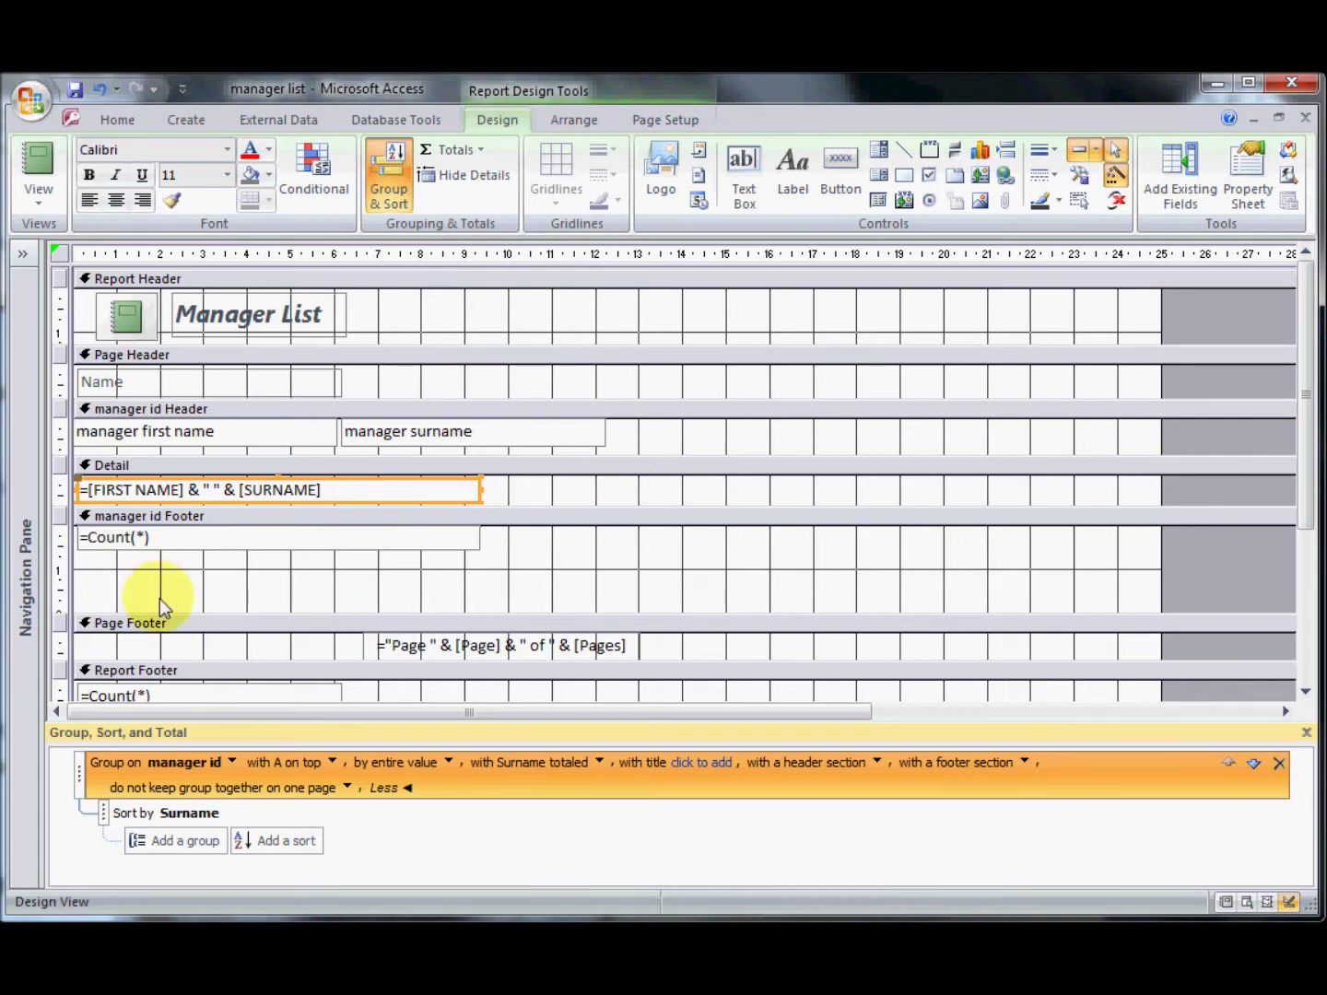
{"action": "left_click_drag", "start_coordinate": [170, 613], "coordinate": [132, 549]}
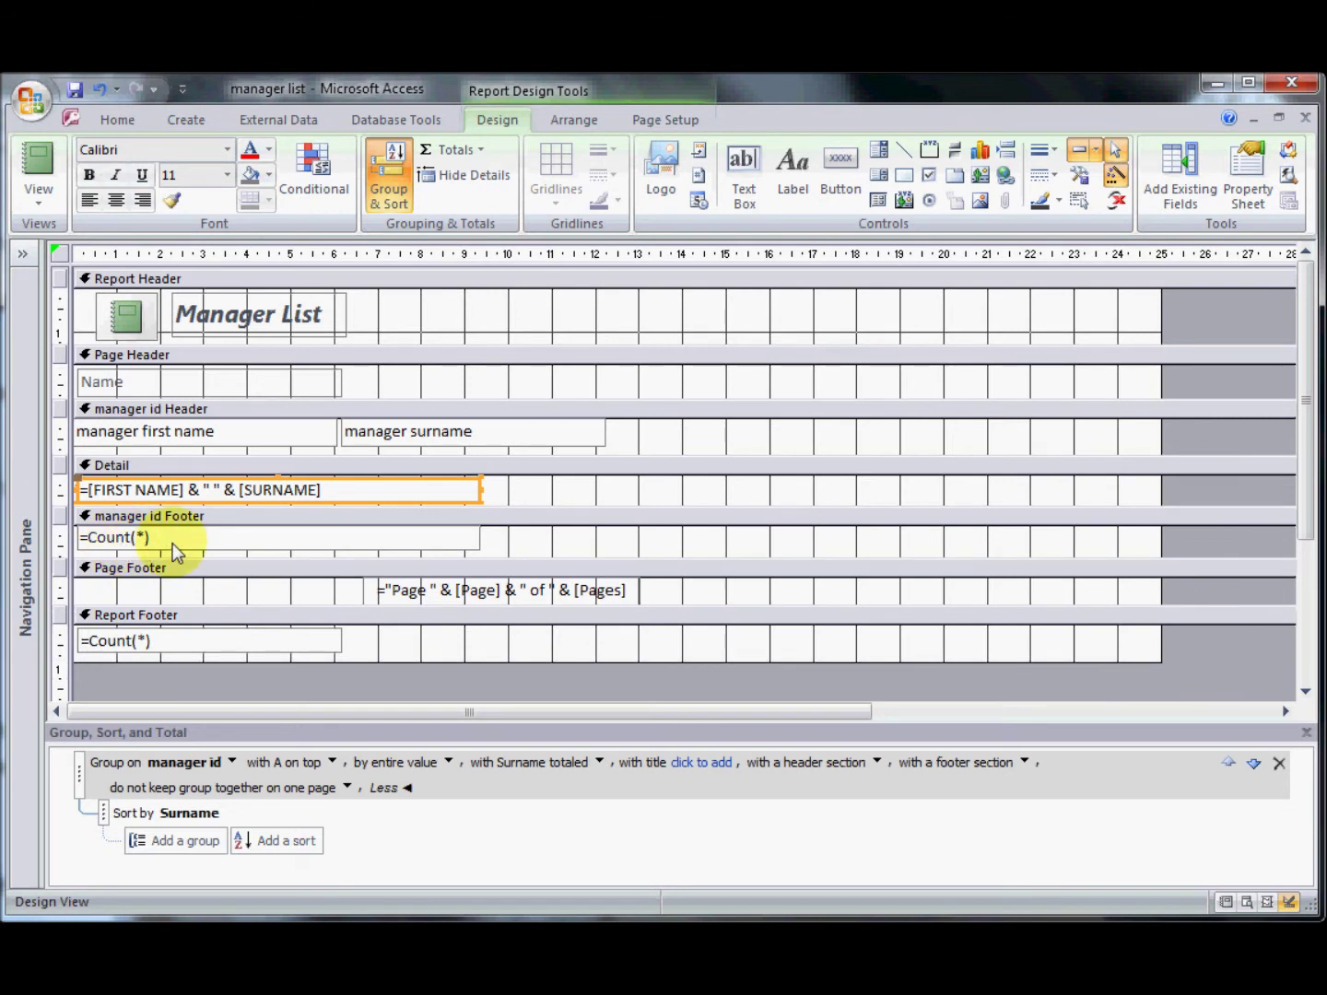
{"action": "left_click", "coordinate": [33, 163]}
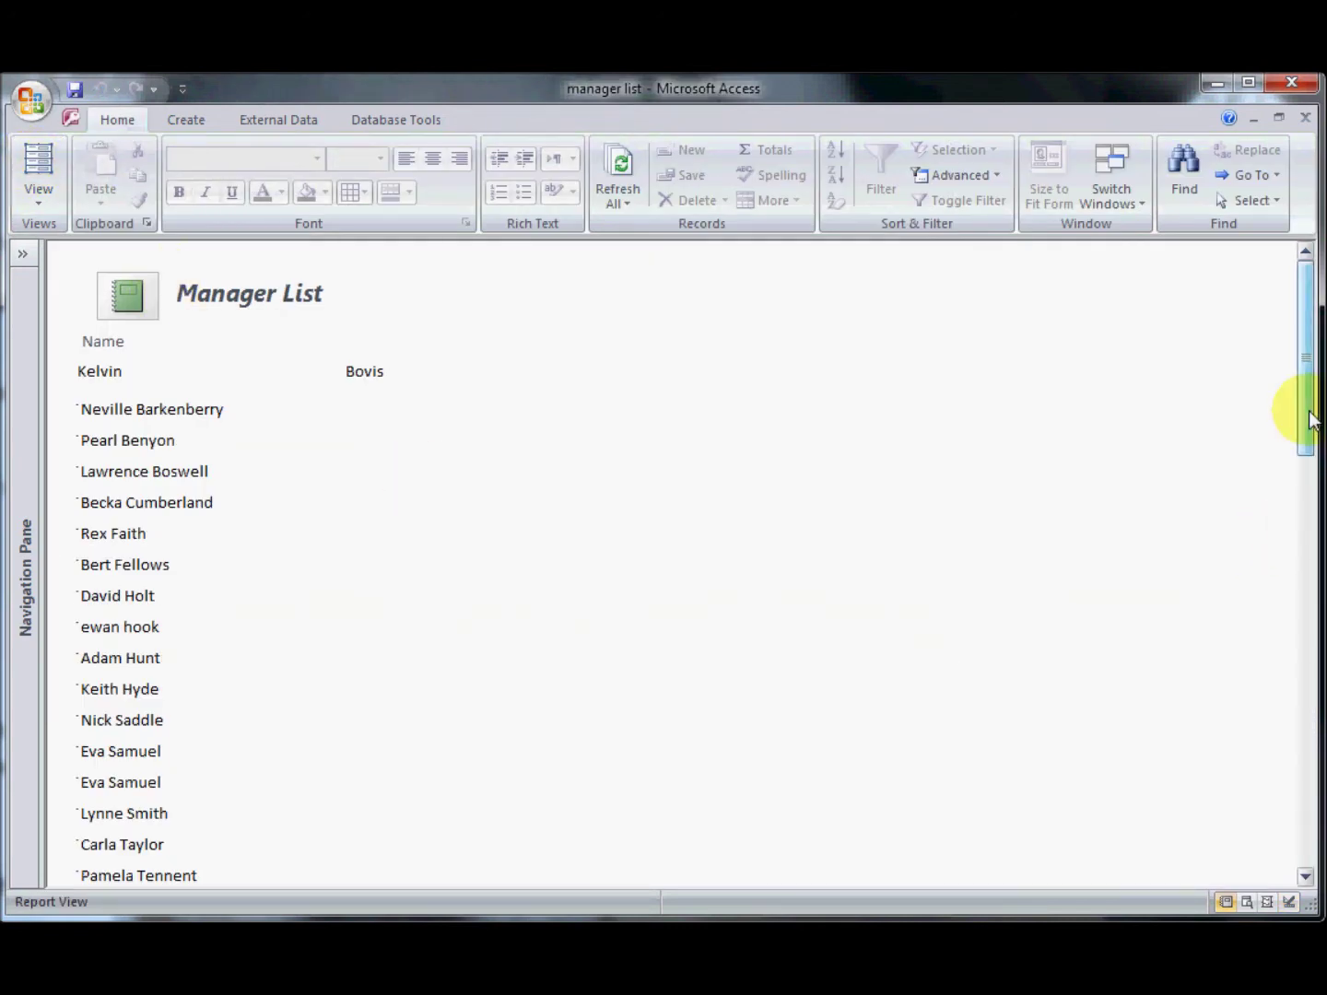
{"action": "left_click_drag", "start_coordinate": [1313, 418], "coordinate": [1307, 511]}
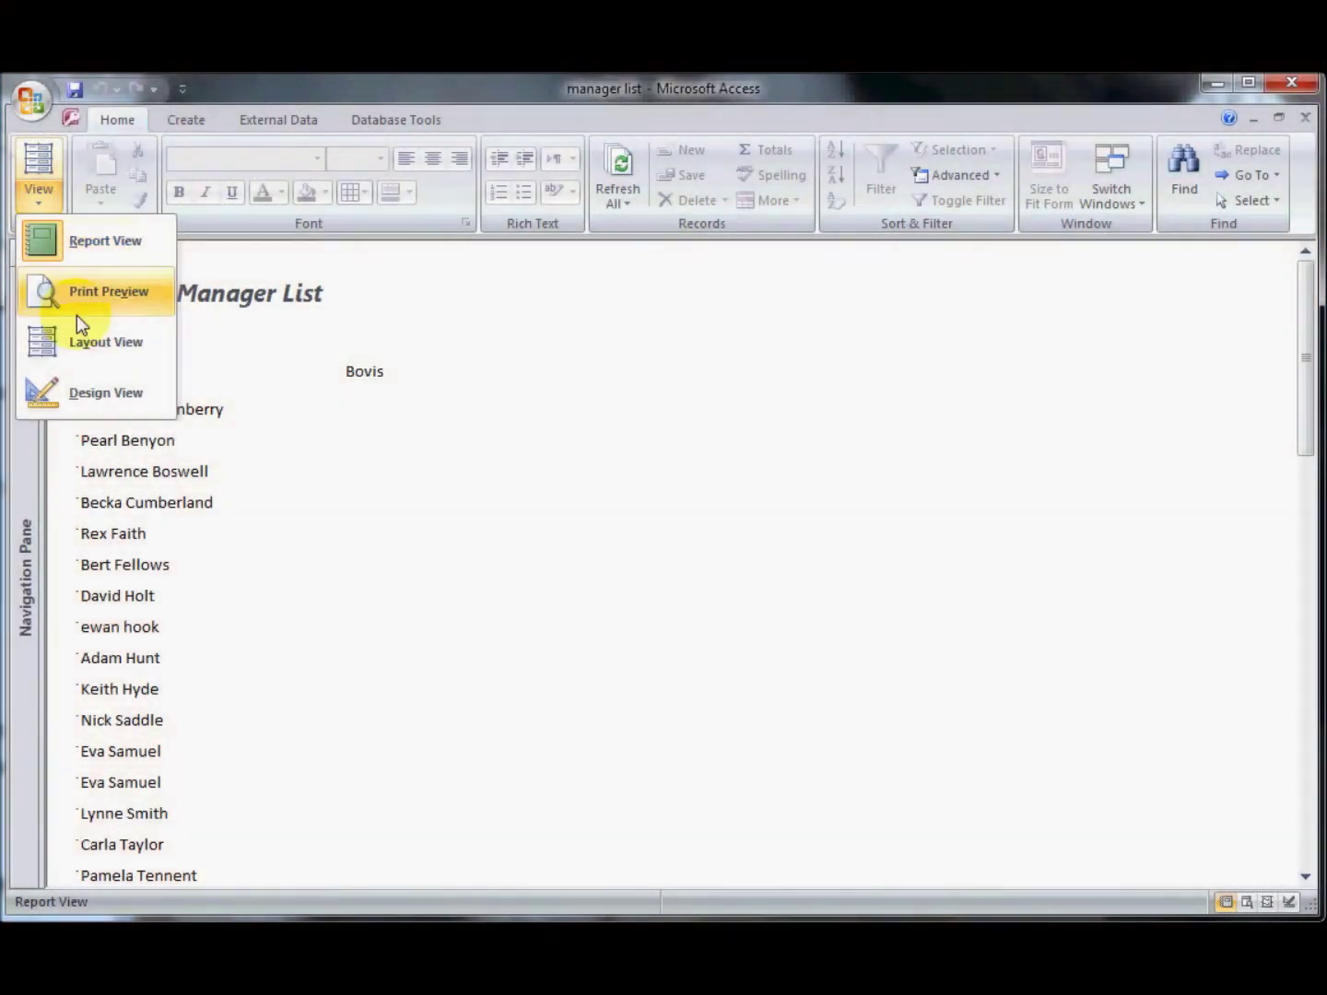
{"action": "left_click", "coordinate": [108, 391]}
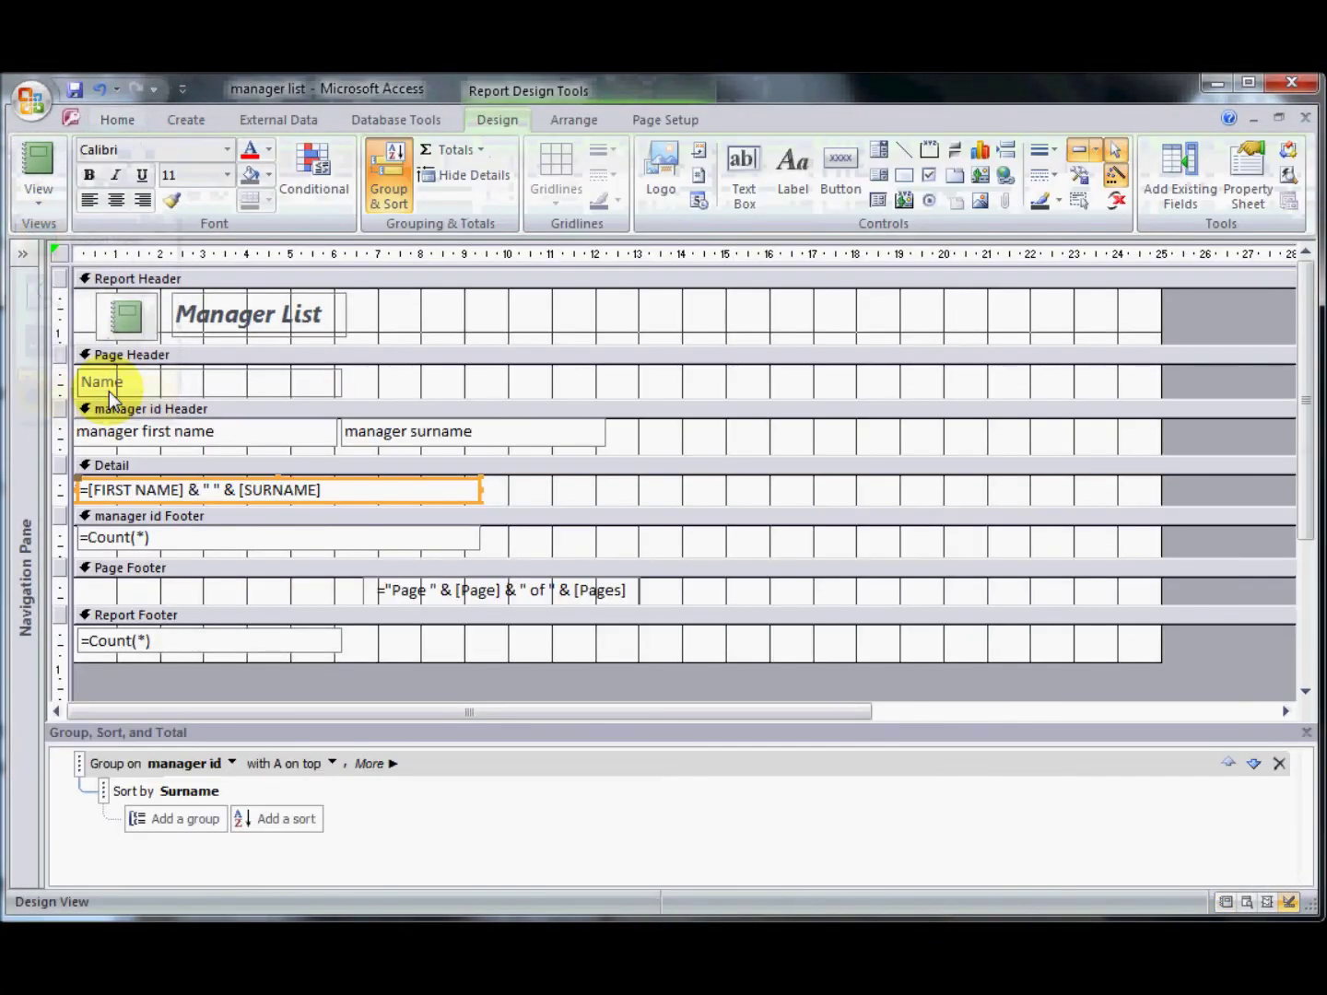
{"action": "left_click", "coordinate": [305, 539]}
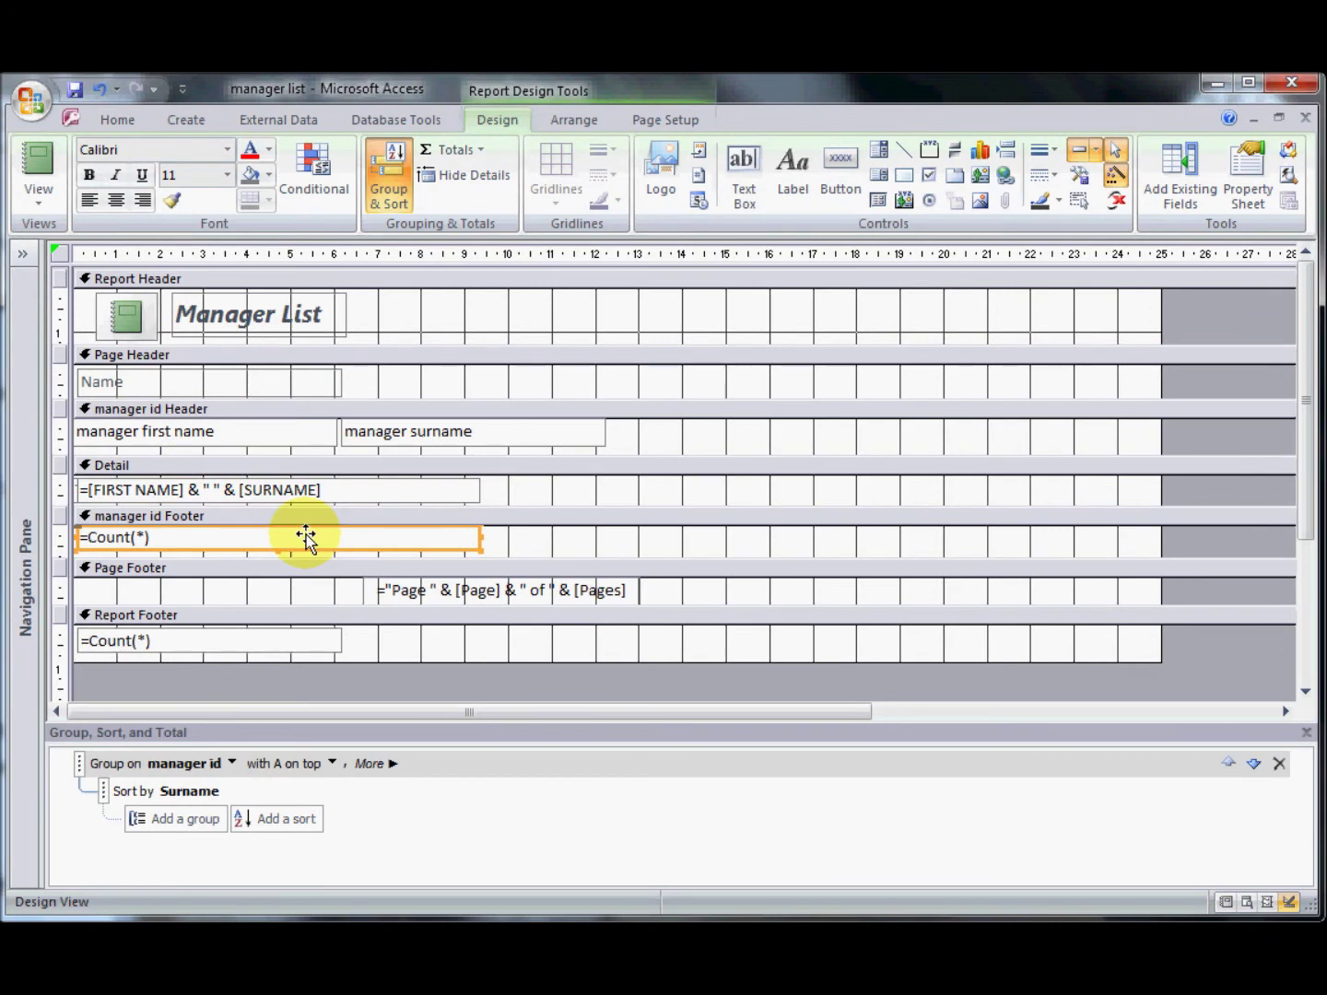
Set the =Count(*) box's Running Sum property to Over Group and return to Report View
{"action": "right_click", "coordinate": [306, 538]}
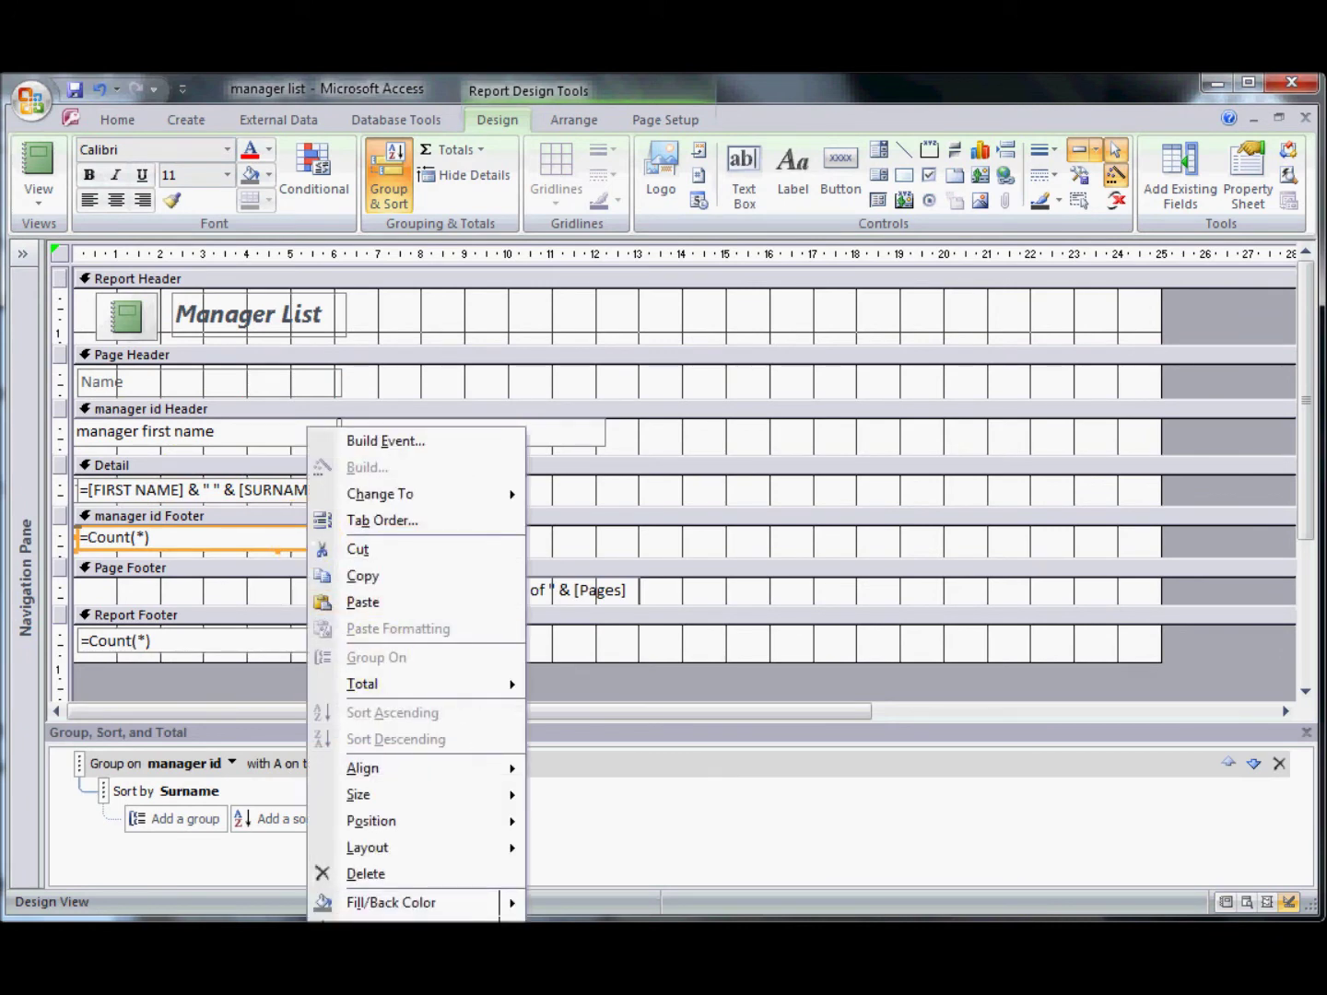
{"action": "left_click", "coordinate": [377, 920]}
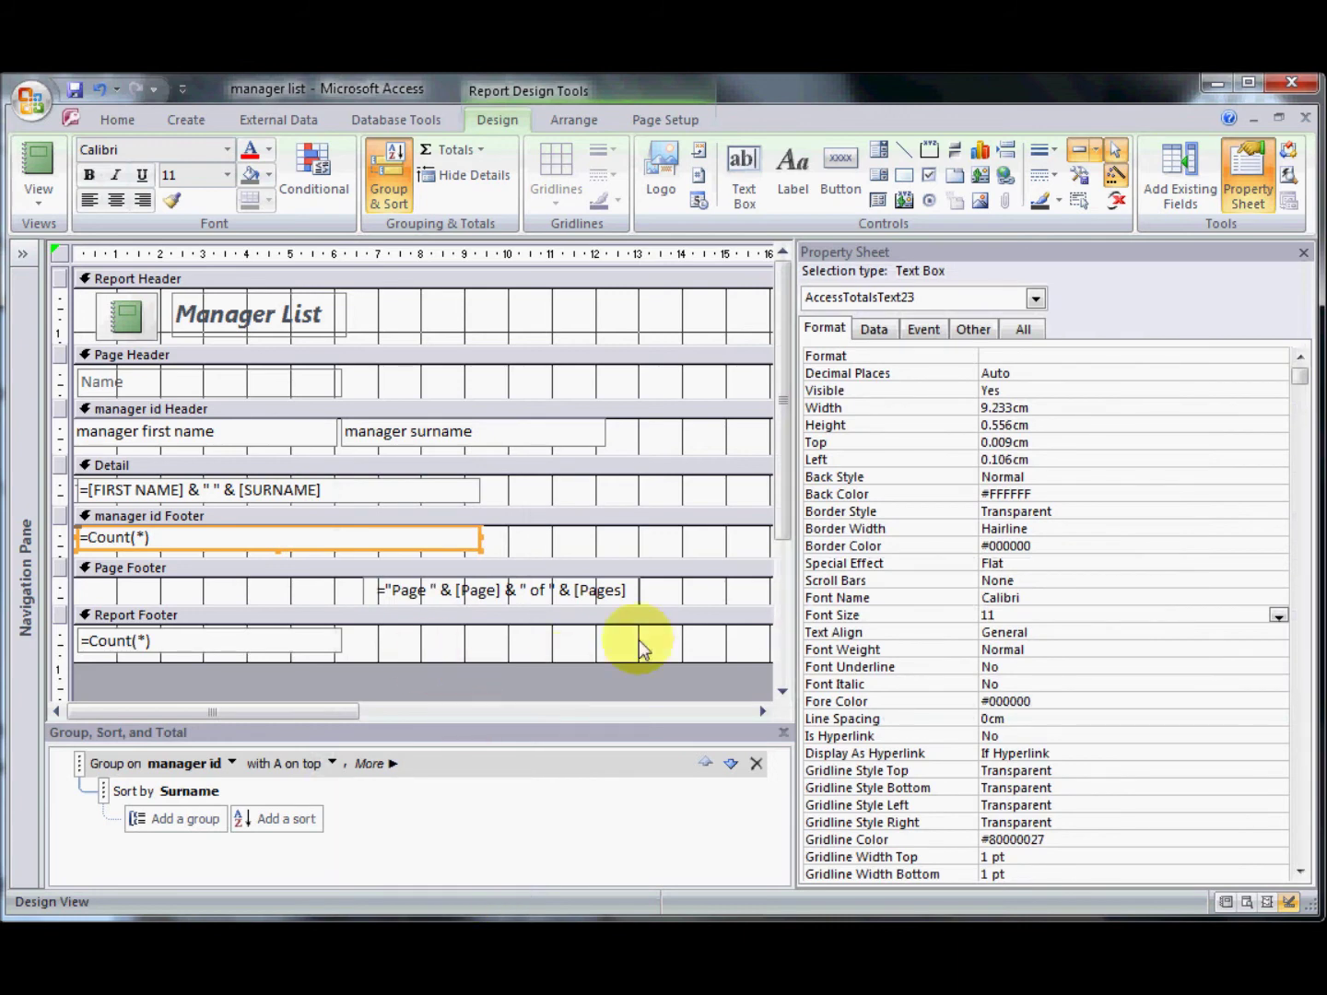
{"action": "left_click", "coordinate": [869, 331]}
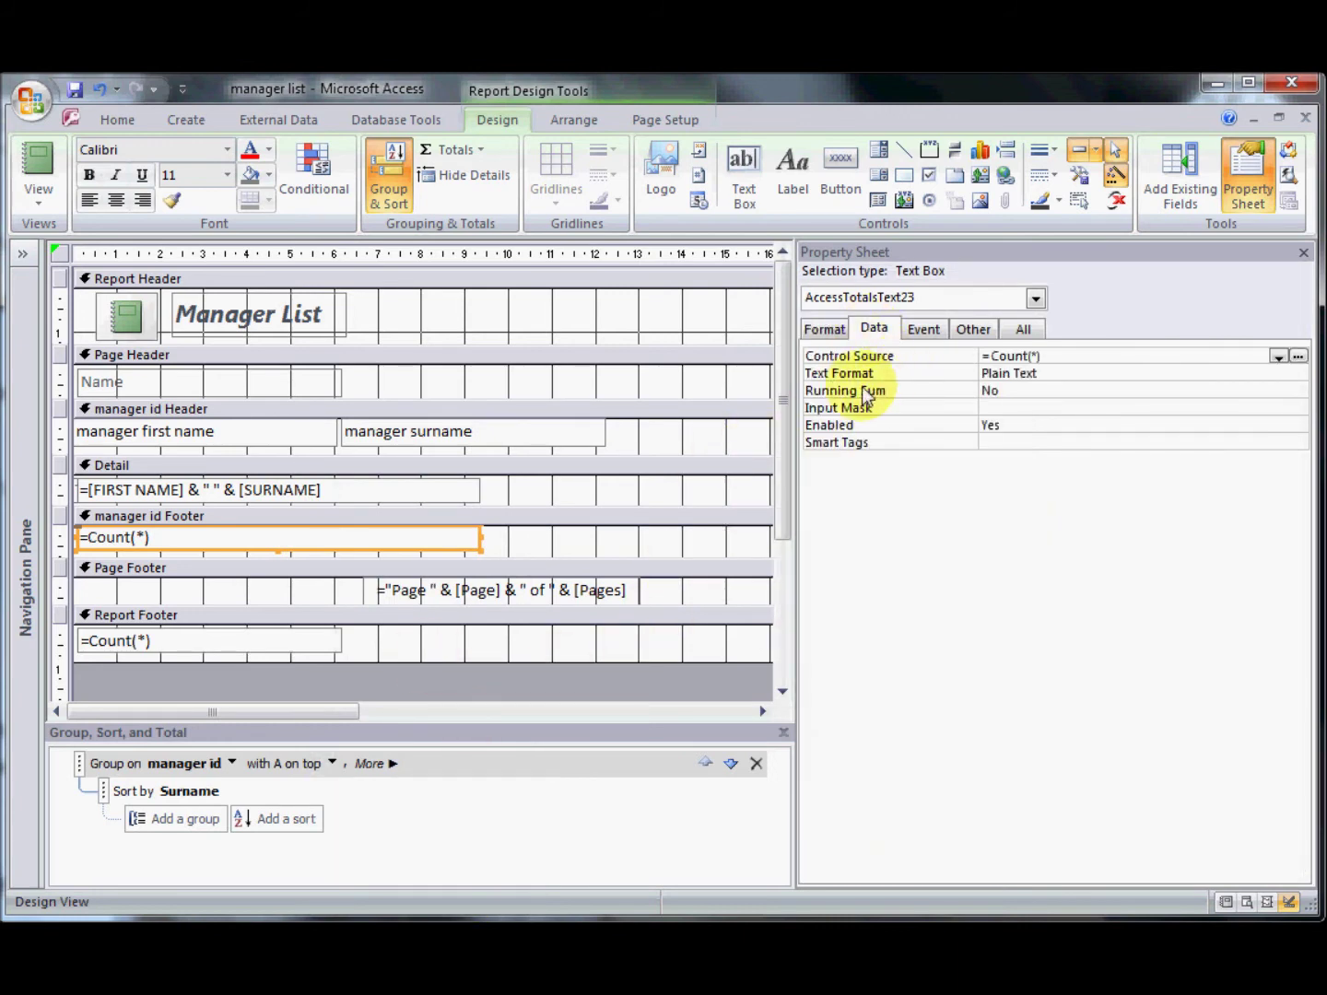
{"action": "left_click", "coordinate": [996, 389]}
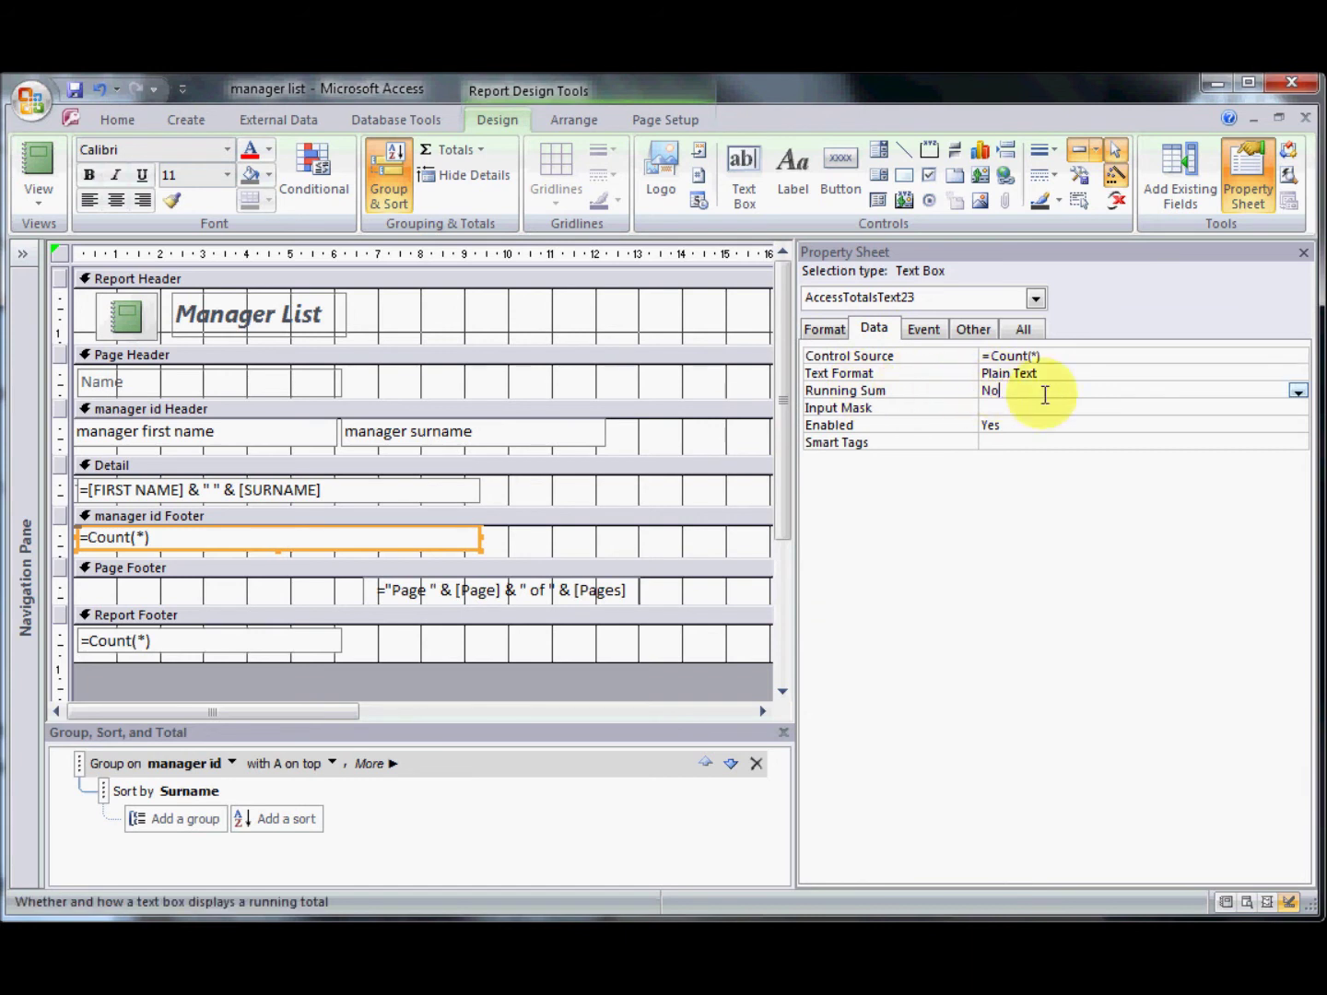
{"action": "left_click", "coordinate": [1298, 393]}
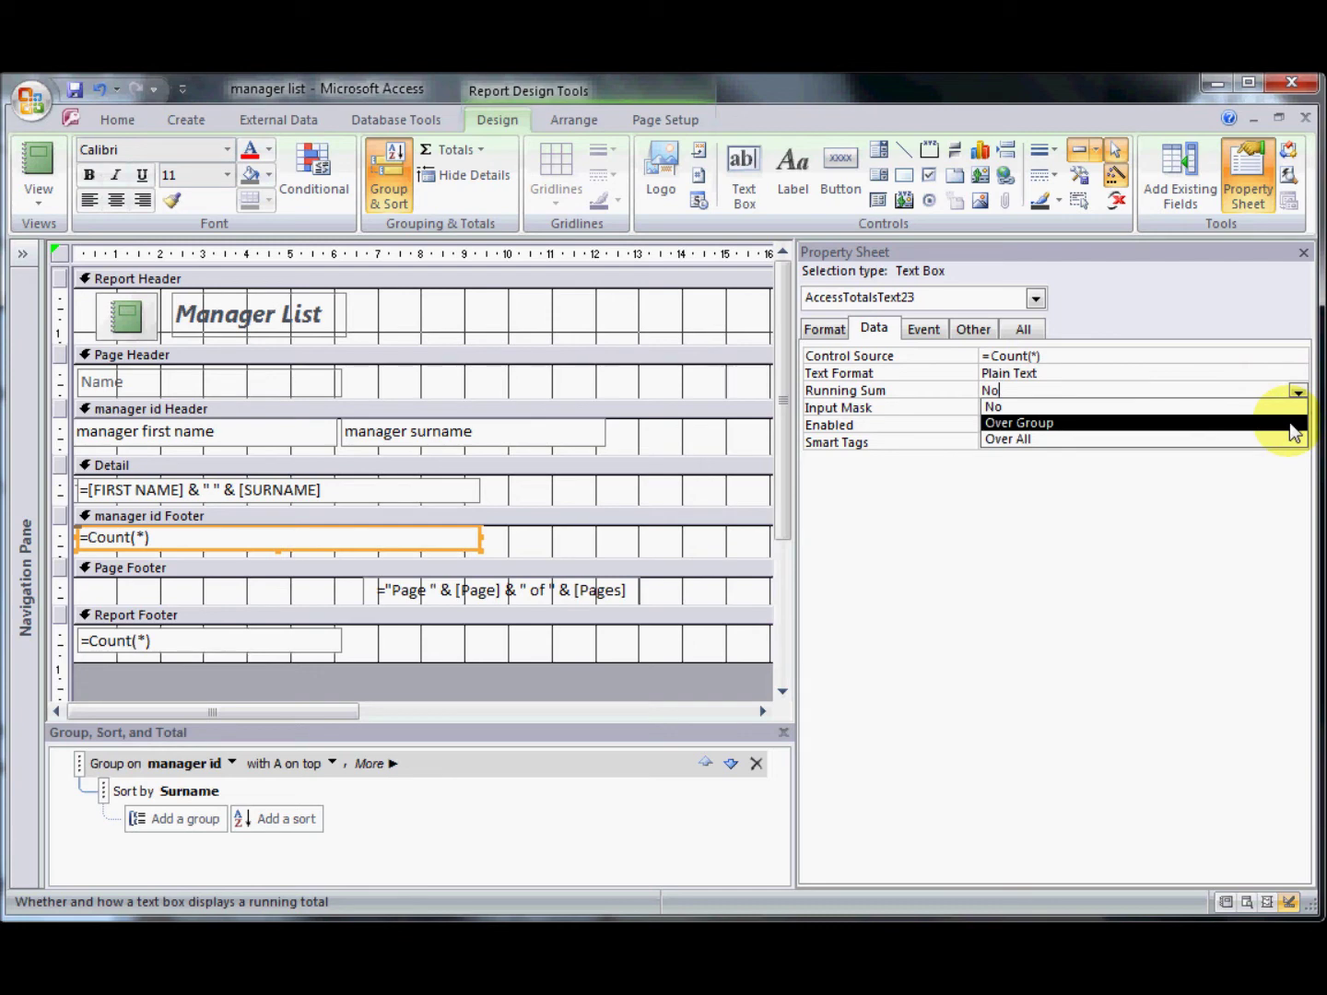
{"action": "left_click", "coordinate": [1293, 423]}
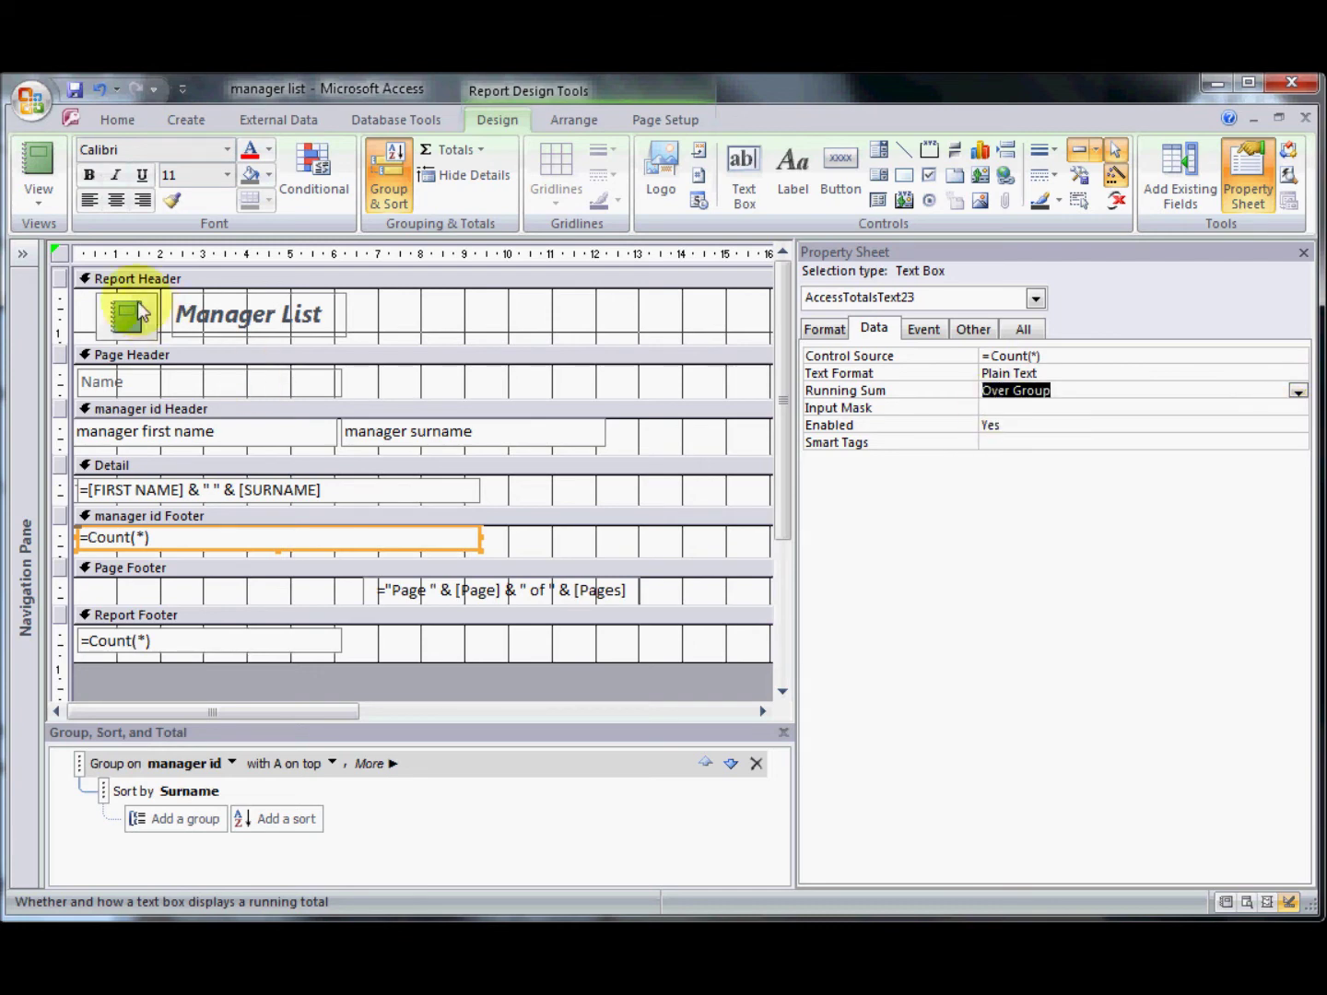
{"action": "left_click", "coordinate": [32, 164]}
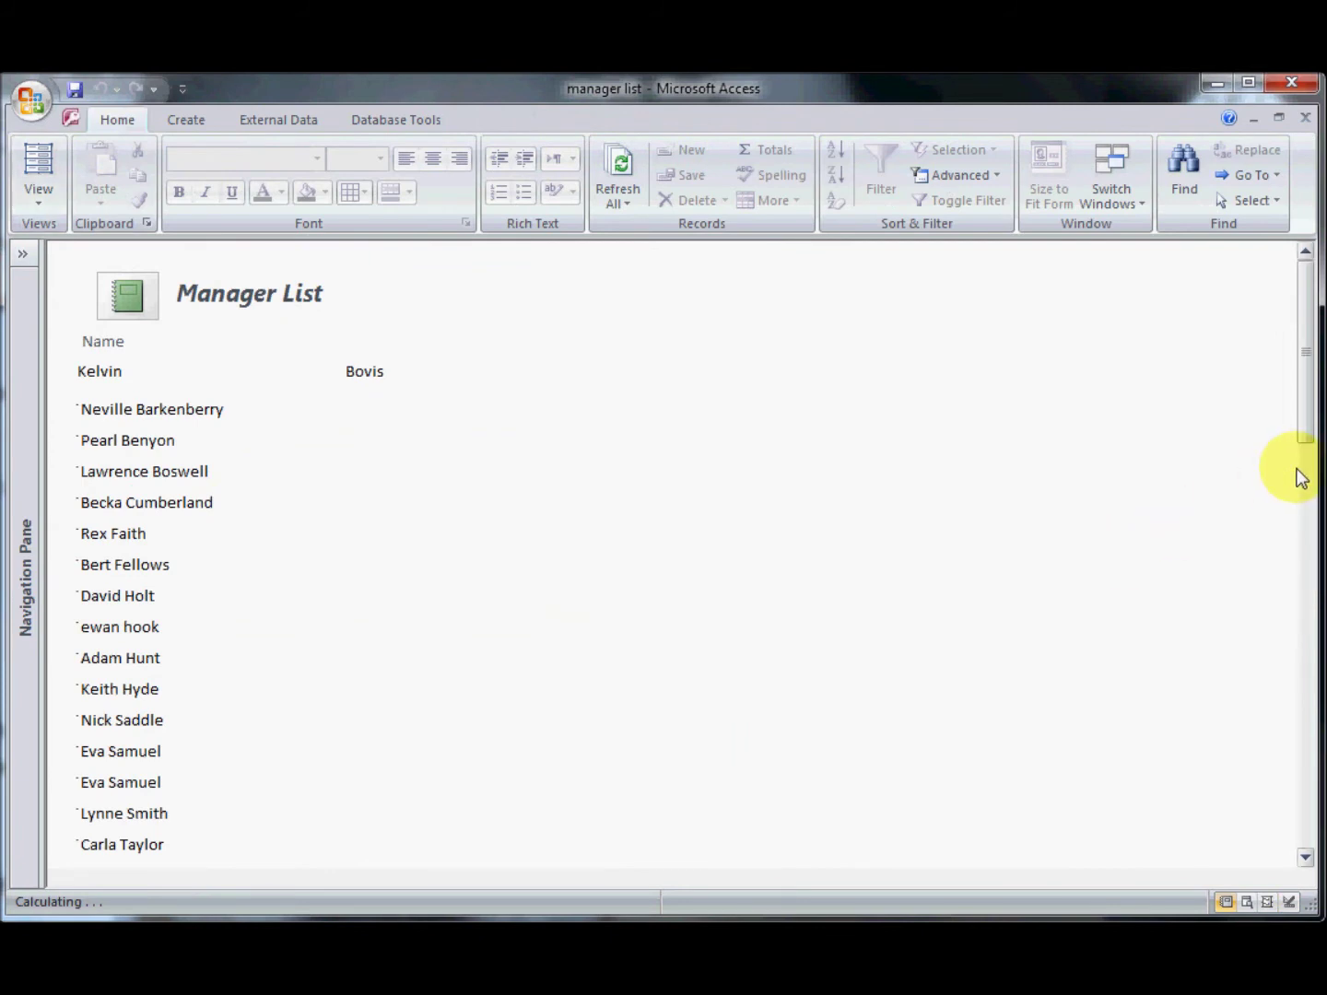
Scroll the report to confirm the first manager's group ends with a count of 20
{"action": "left_click_drag", "start_coordinate": [1306, 411], "coordinate": [1300, 526]}
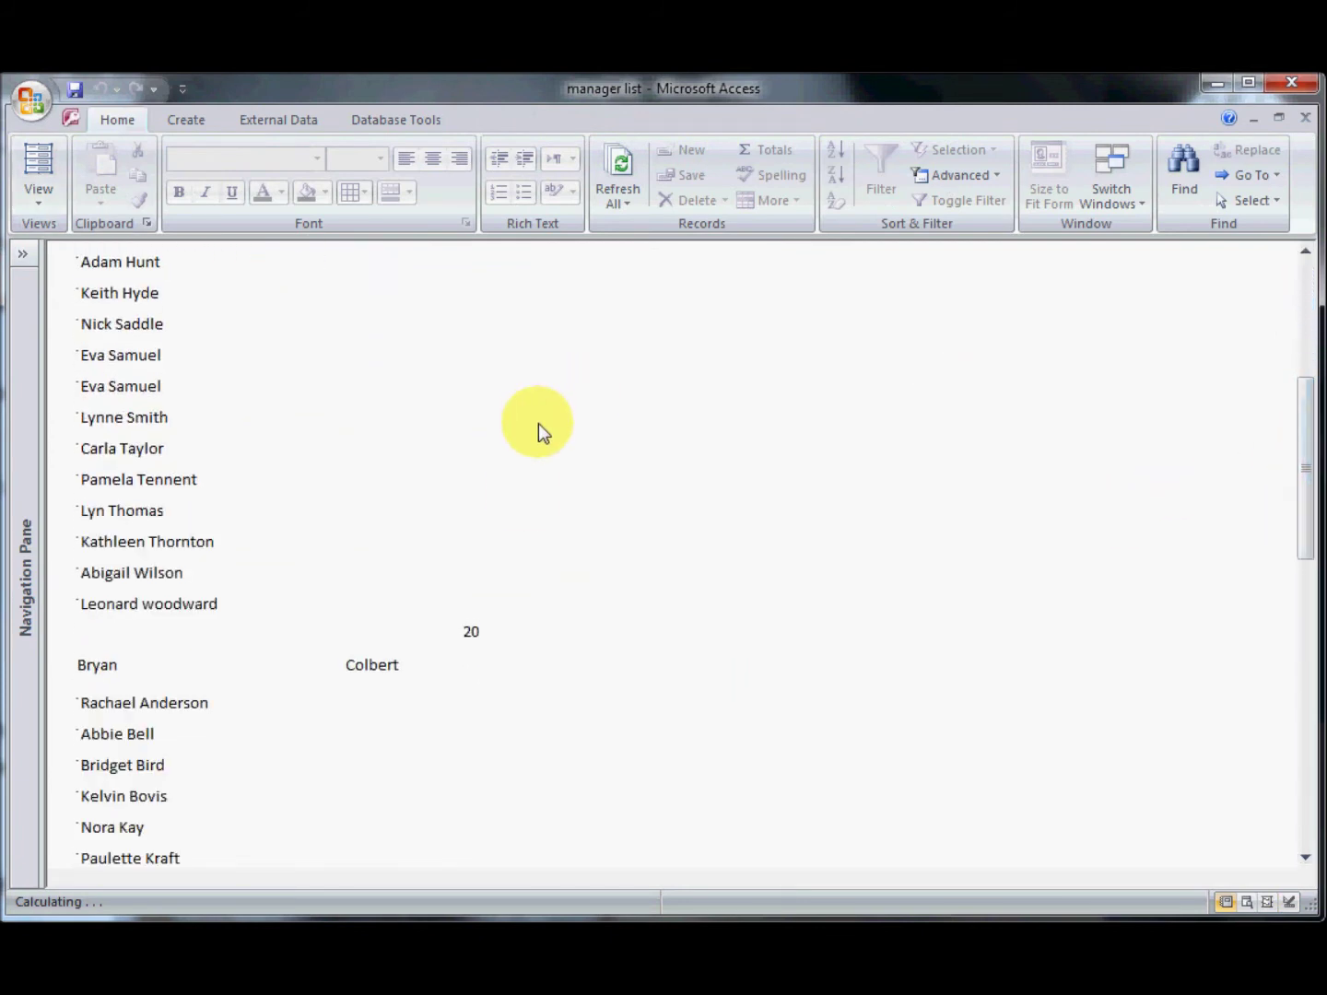
{"action": "left_click_drag", "start_coordinate": [1302, 524], "coordinate": [1312, 654]}
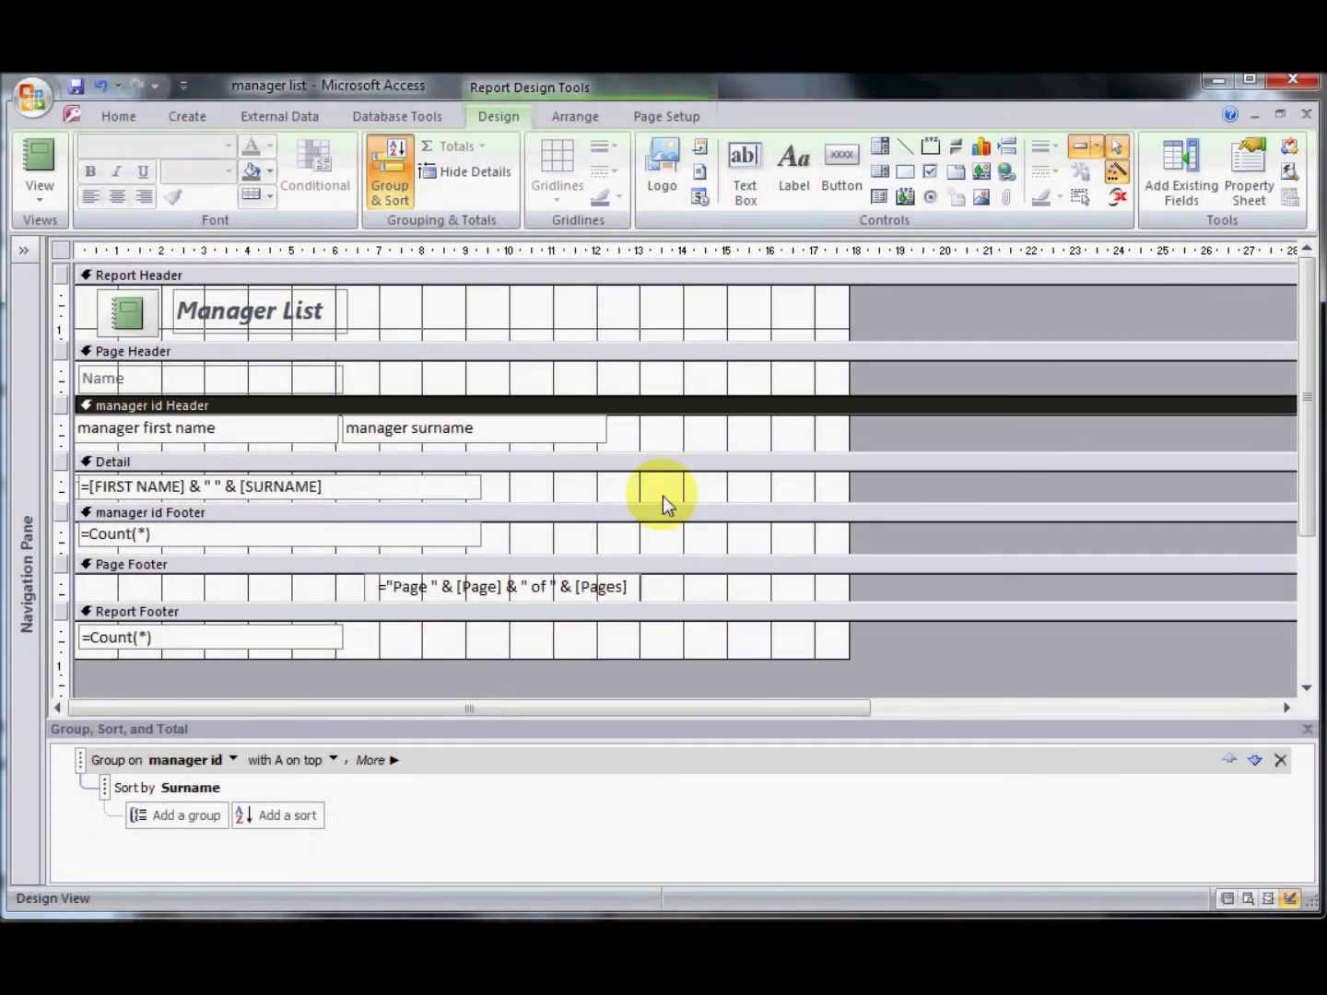
{"action": "left_click", "coordinate": [38, 204]}
{"action": "left_click", "coordinate": [89, 287]}
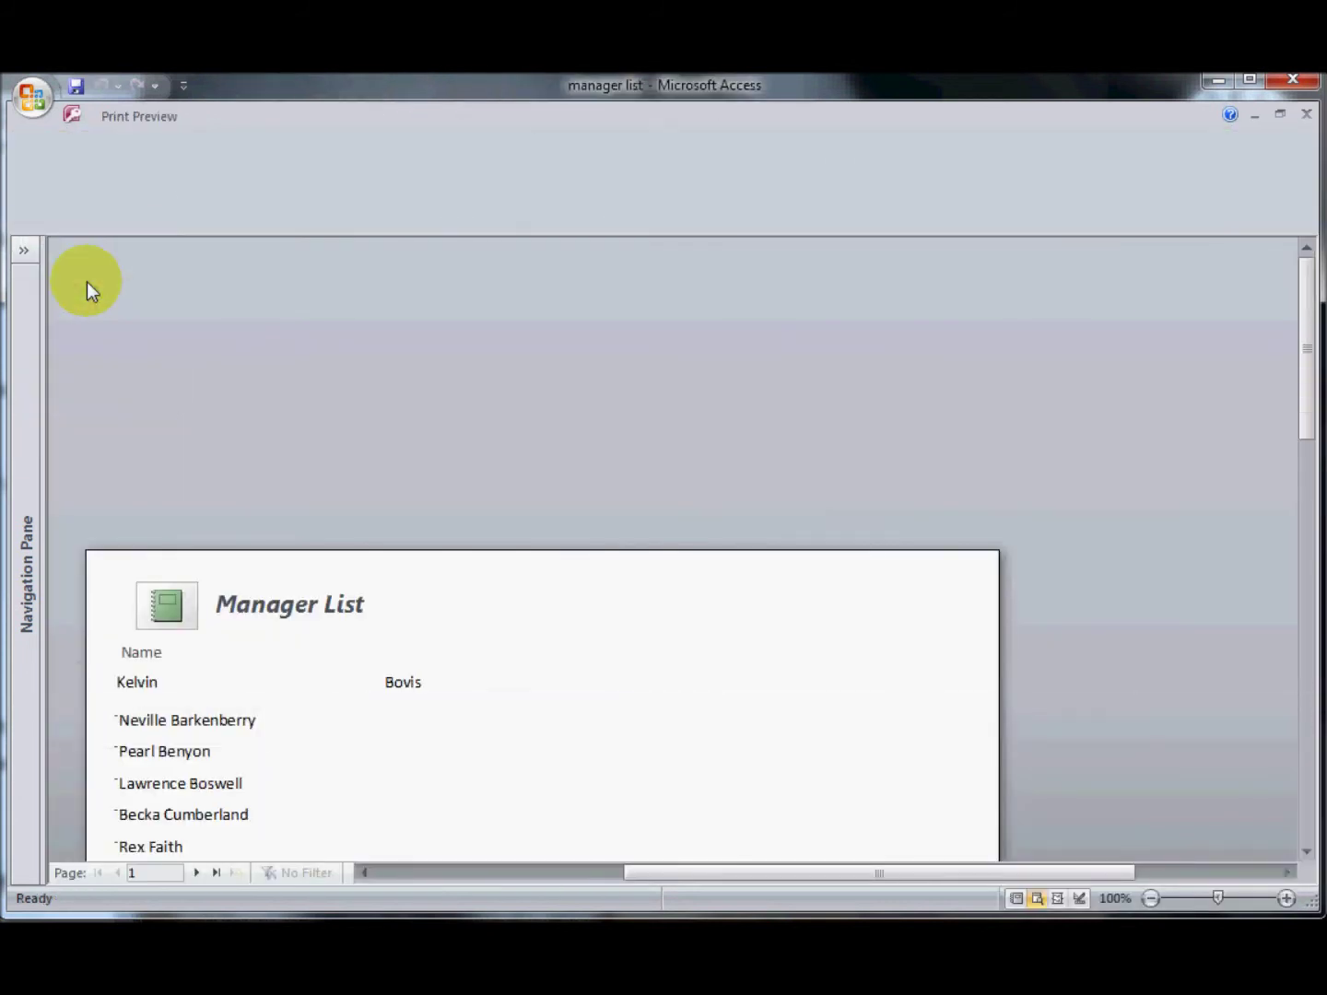
{"action": "left_click", "coordinate": [1307, 853]}
{"action": "scroll", "coordinate": [1305, 852], "scroll_direction": "down", "scroll_amount": 10}
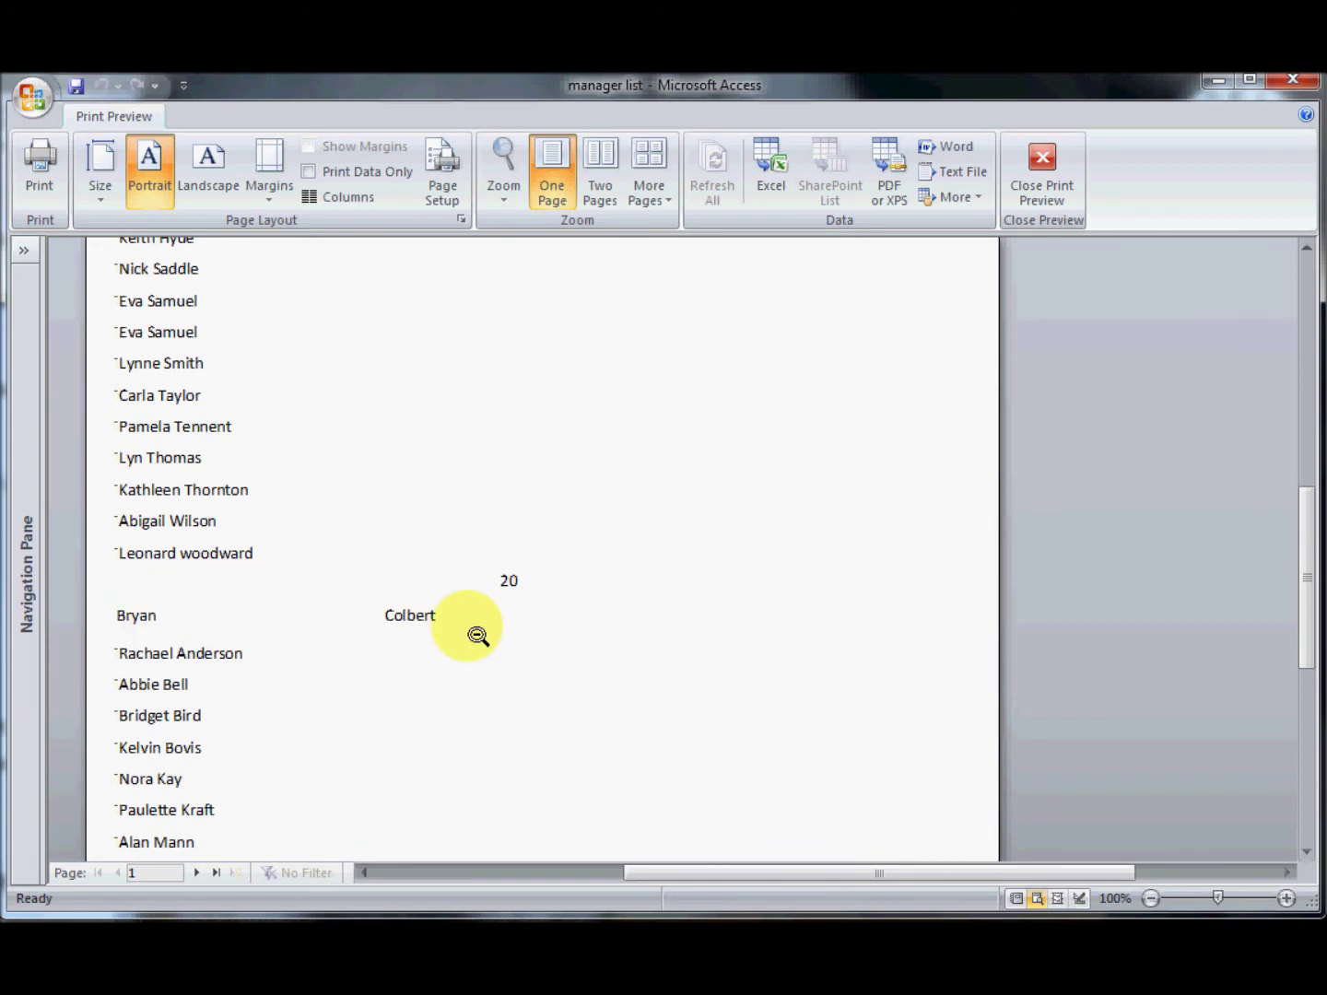
{"action": "left_click", "coordinate": [1034, 190]}
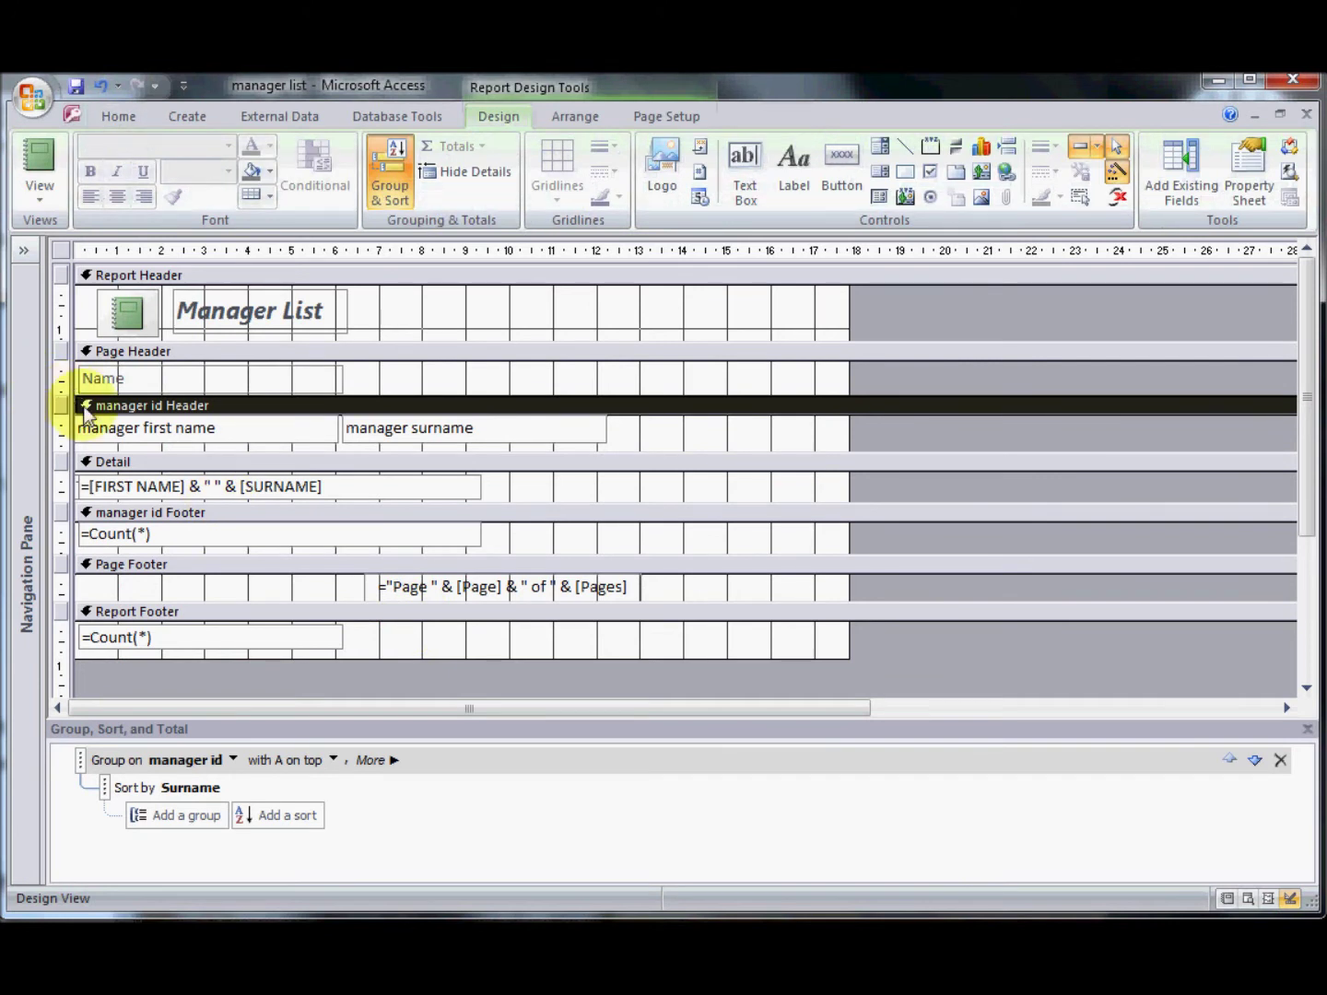
Set the manager id Header's Force New Page property to Before Section
{"action": "right_click", "coordinate": [133, 408]}
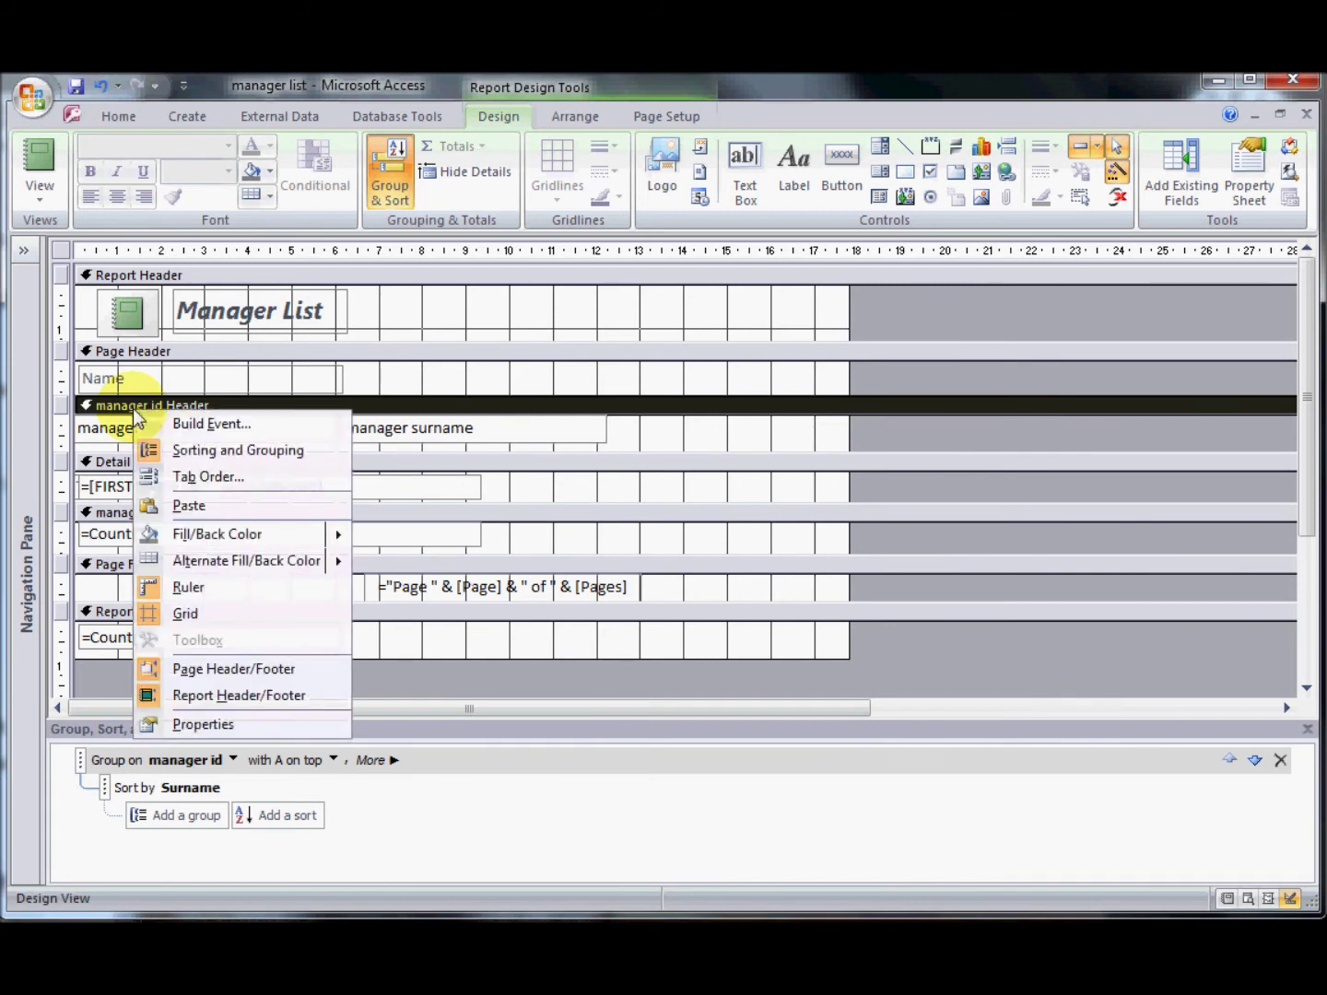
{"action": "left_click", "coordinate": [243, 727]}
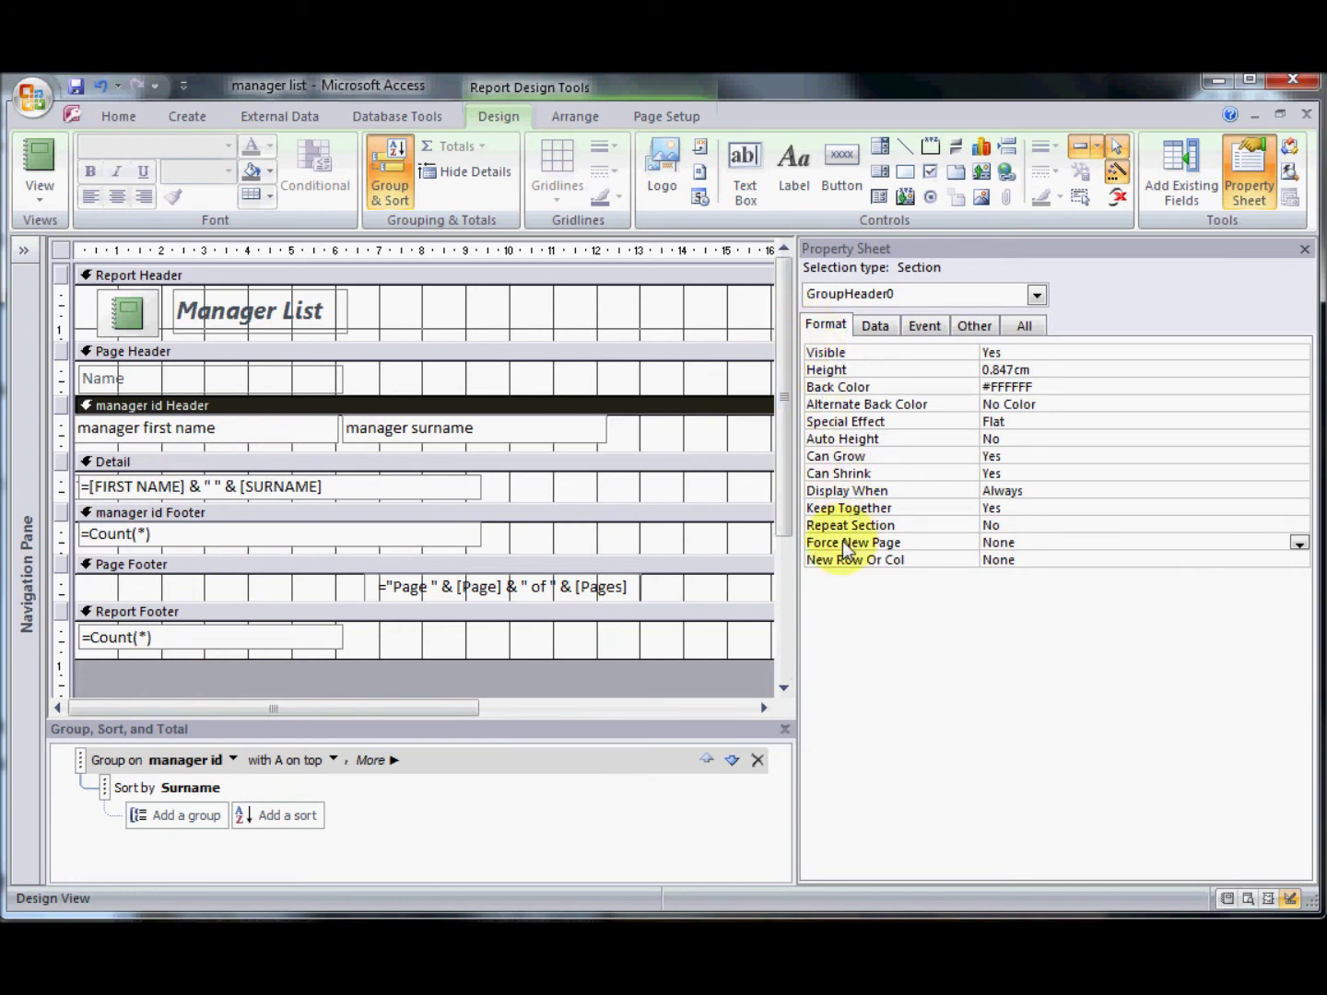
{"action": "left_click", "coordinate": [1299, 546]}
{"action": "left_click", "coordinate": [1289, 576]}
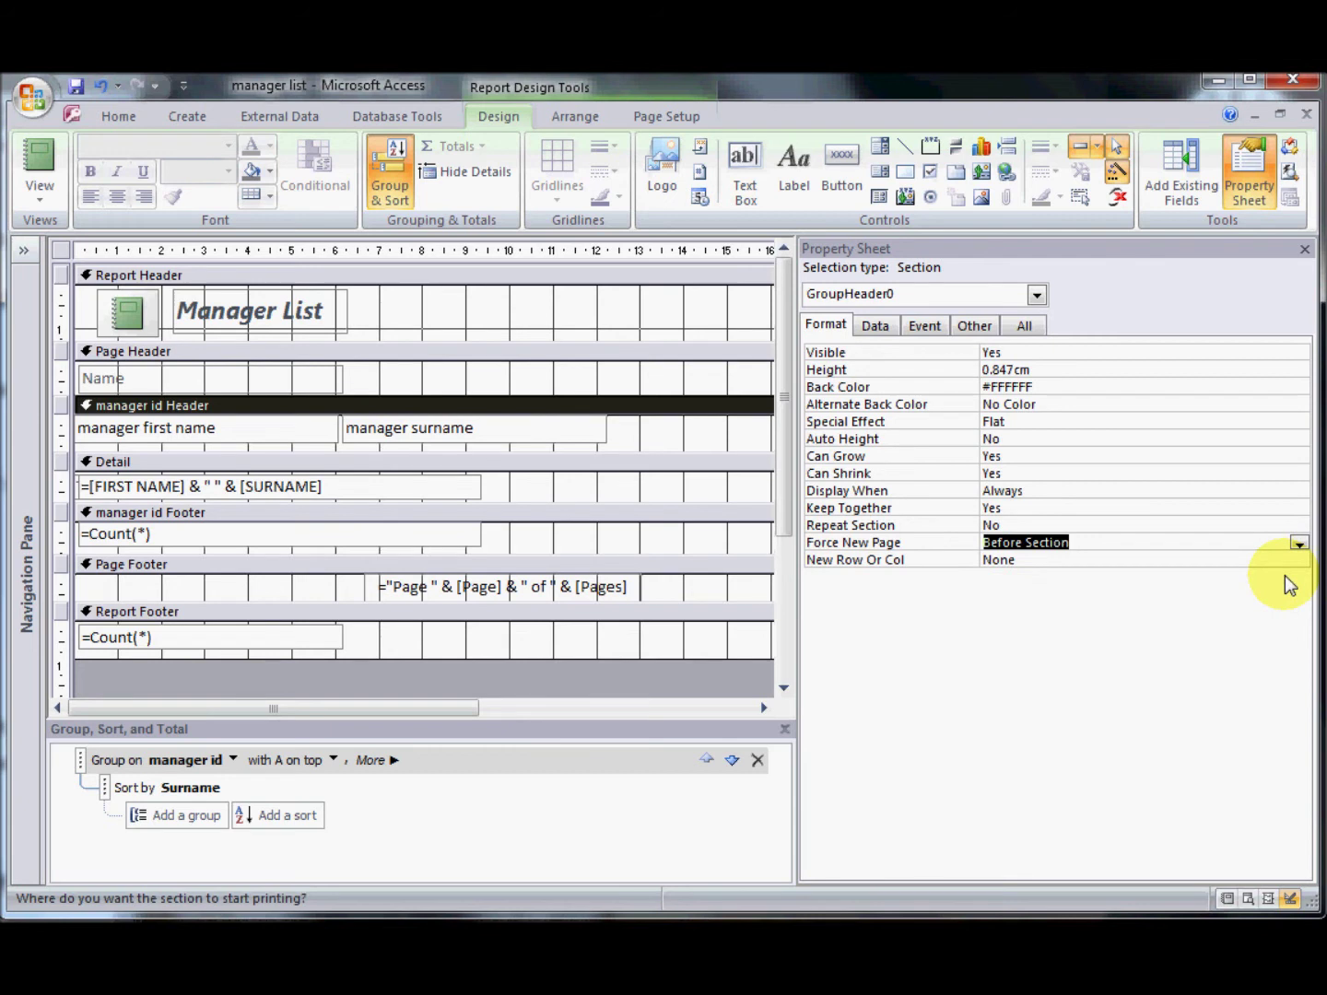
{"action": "left_click", "coordinate": [1304, 249]}
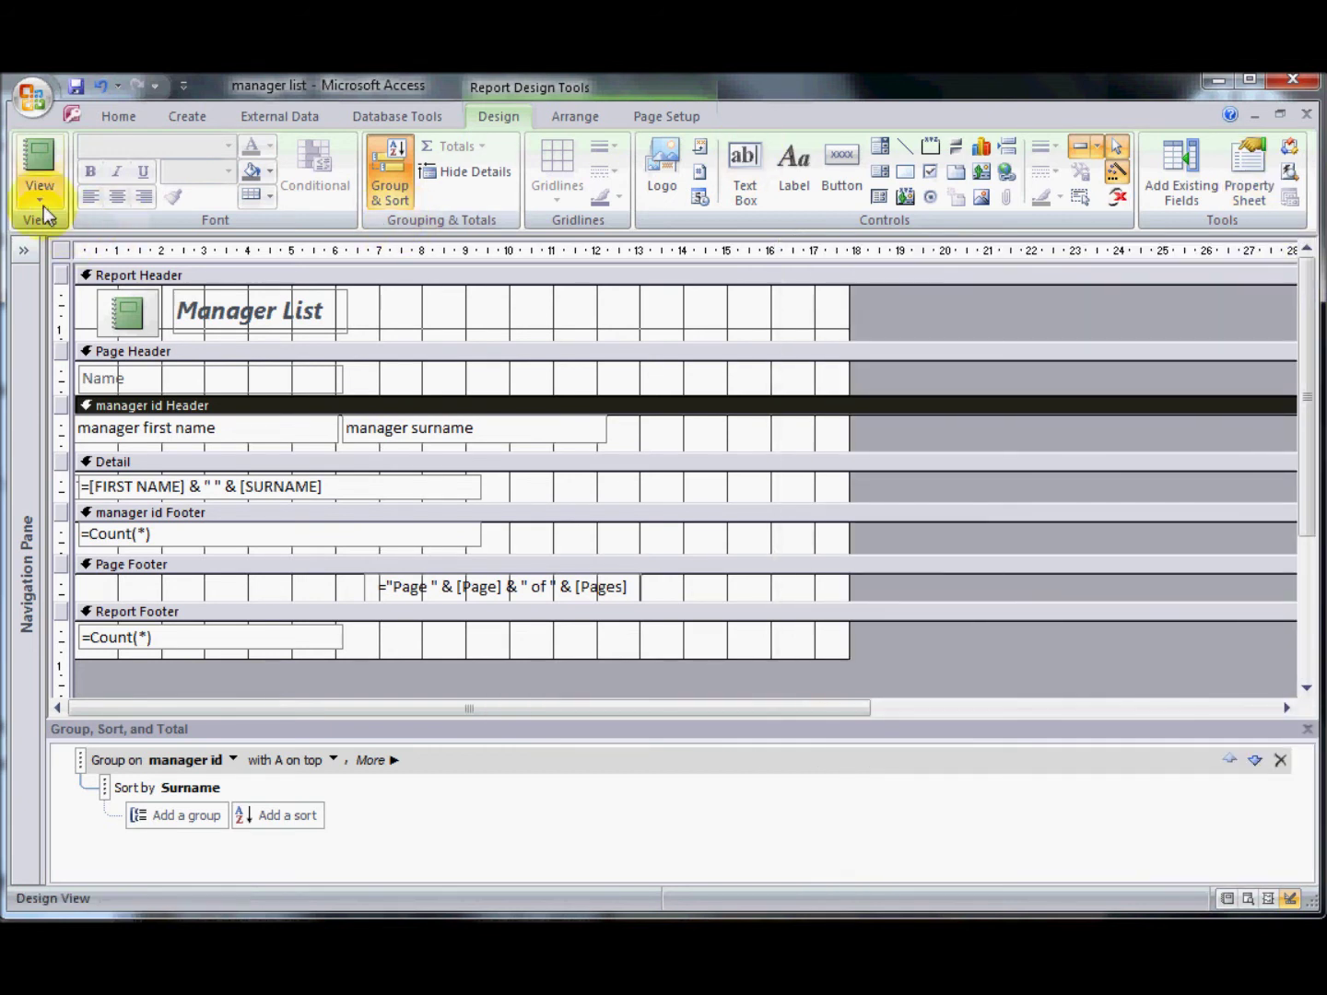
{"action": "left_click", "coordinate": [44, 206]}
{"action": "left_click", "coordinate": [77, 291]}
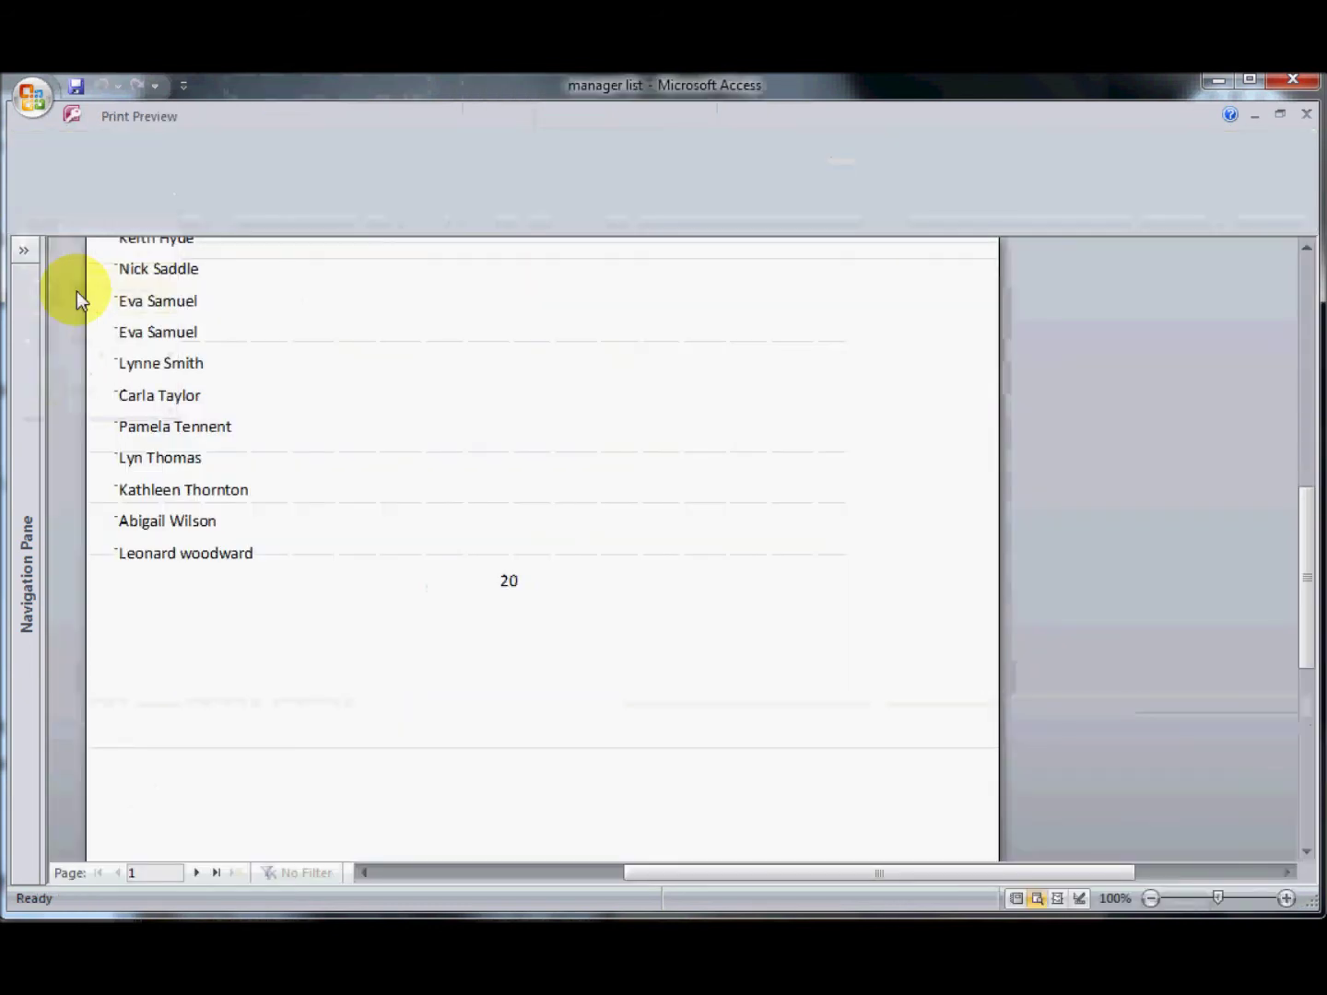
{"action": "mouse_move", "coordinate": [1303, 609]}
{"action": "left_mouse_down"}
{"action": "mouse_move", "coordinate": [1317, 481]}
{"action": "mouse_move", "coordinate": [1303, 452]}
{"action": "mouse_move", "coordinate": [1303, 505]}
{"action": "left_mouse_up"}
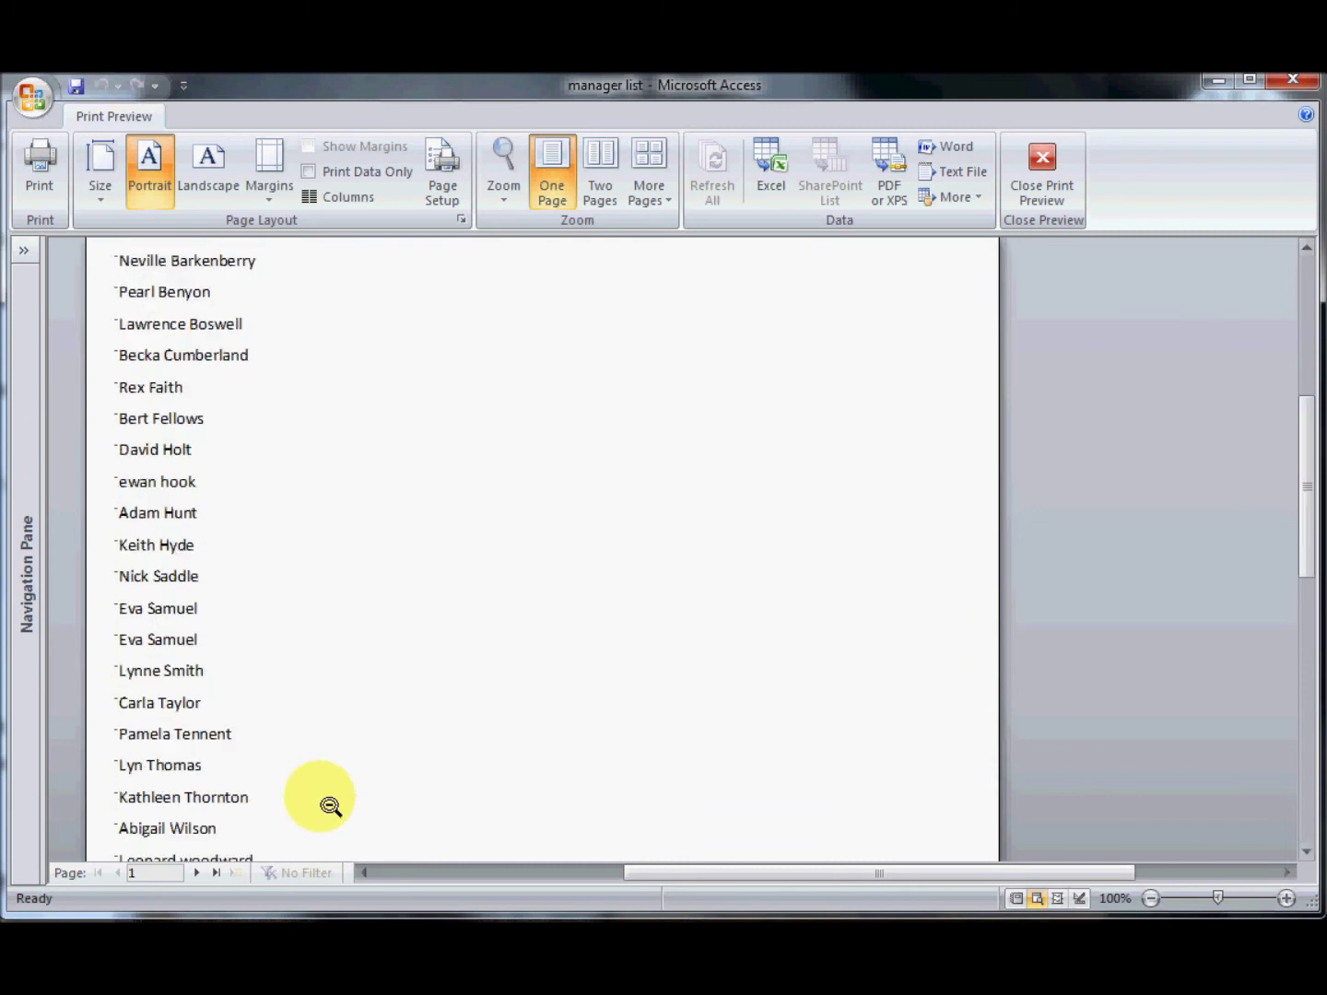
{"action": "left_click", "coordinate": [198, 873]}
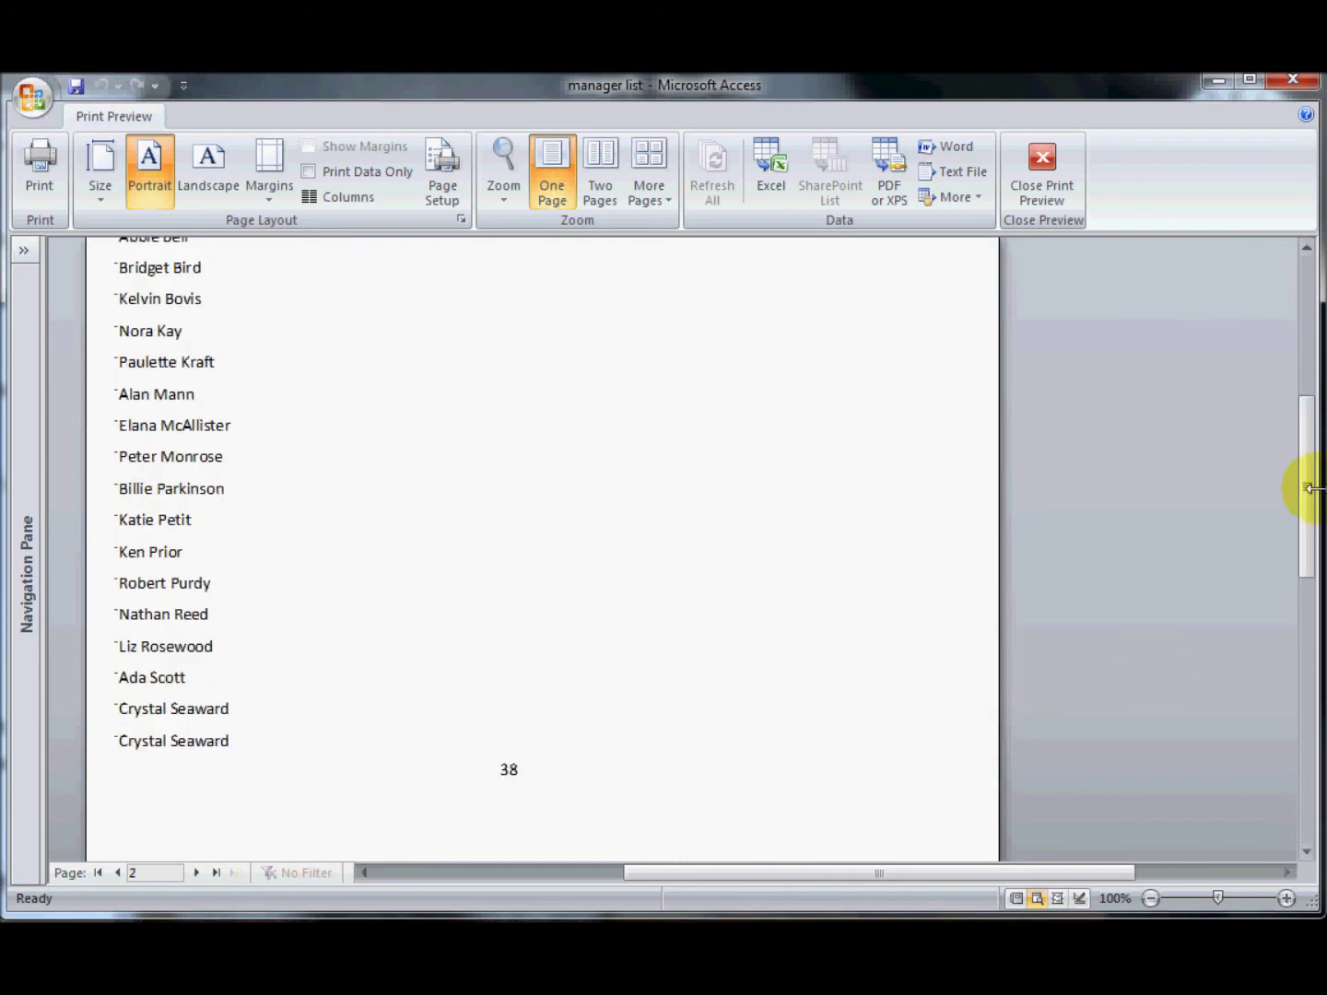
{"action": "left_click_drag", "start_coordinate": [1308, 511], "coordinate": [1313, 439]}
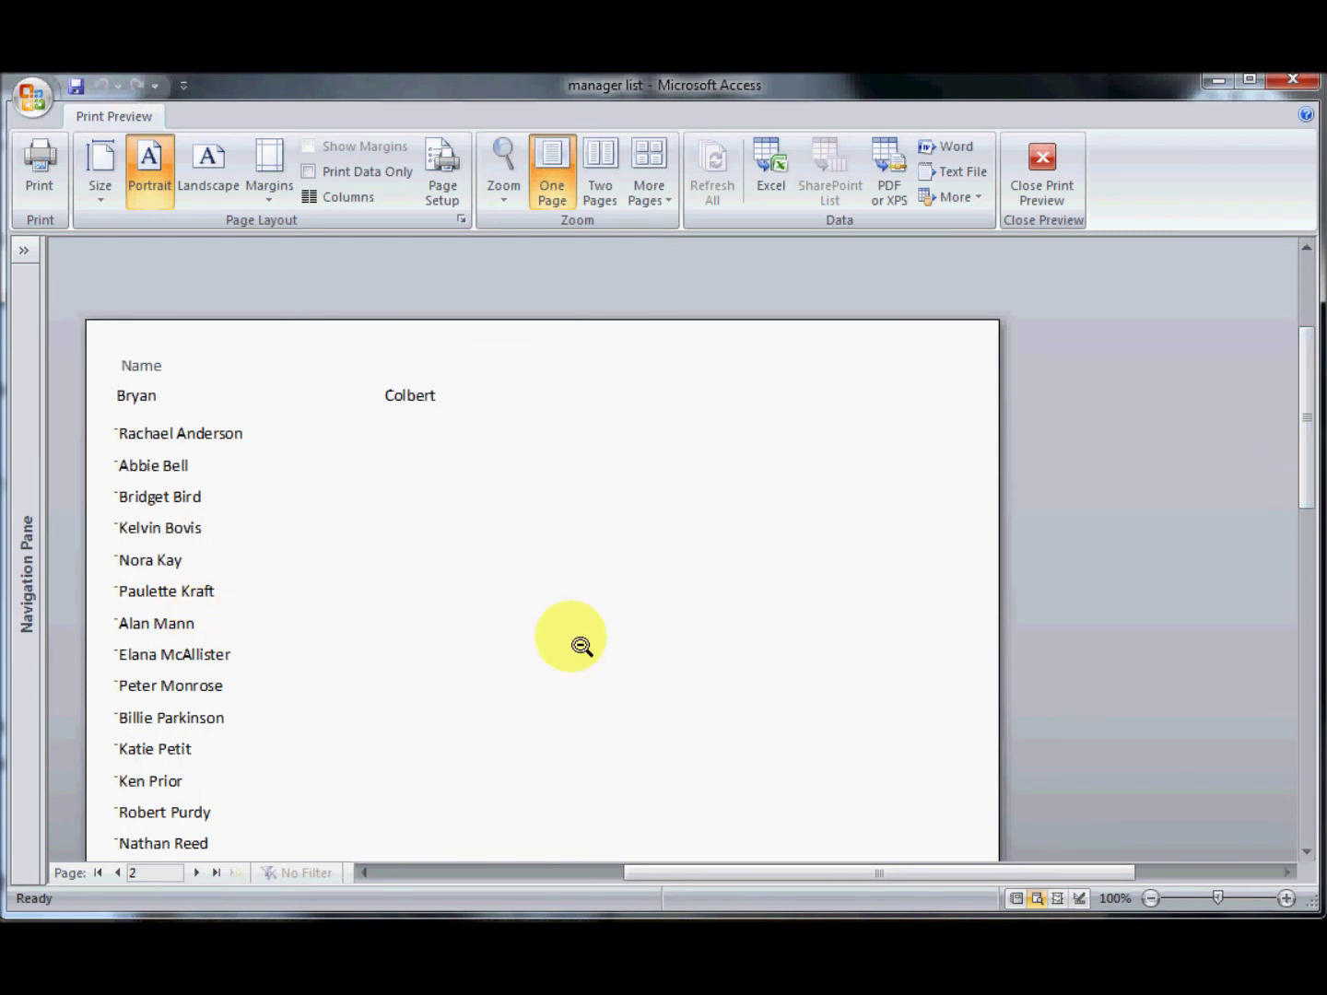
{"action": "left_click", "coordinate": [192, 872]}
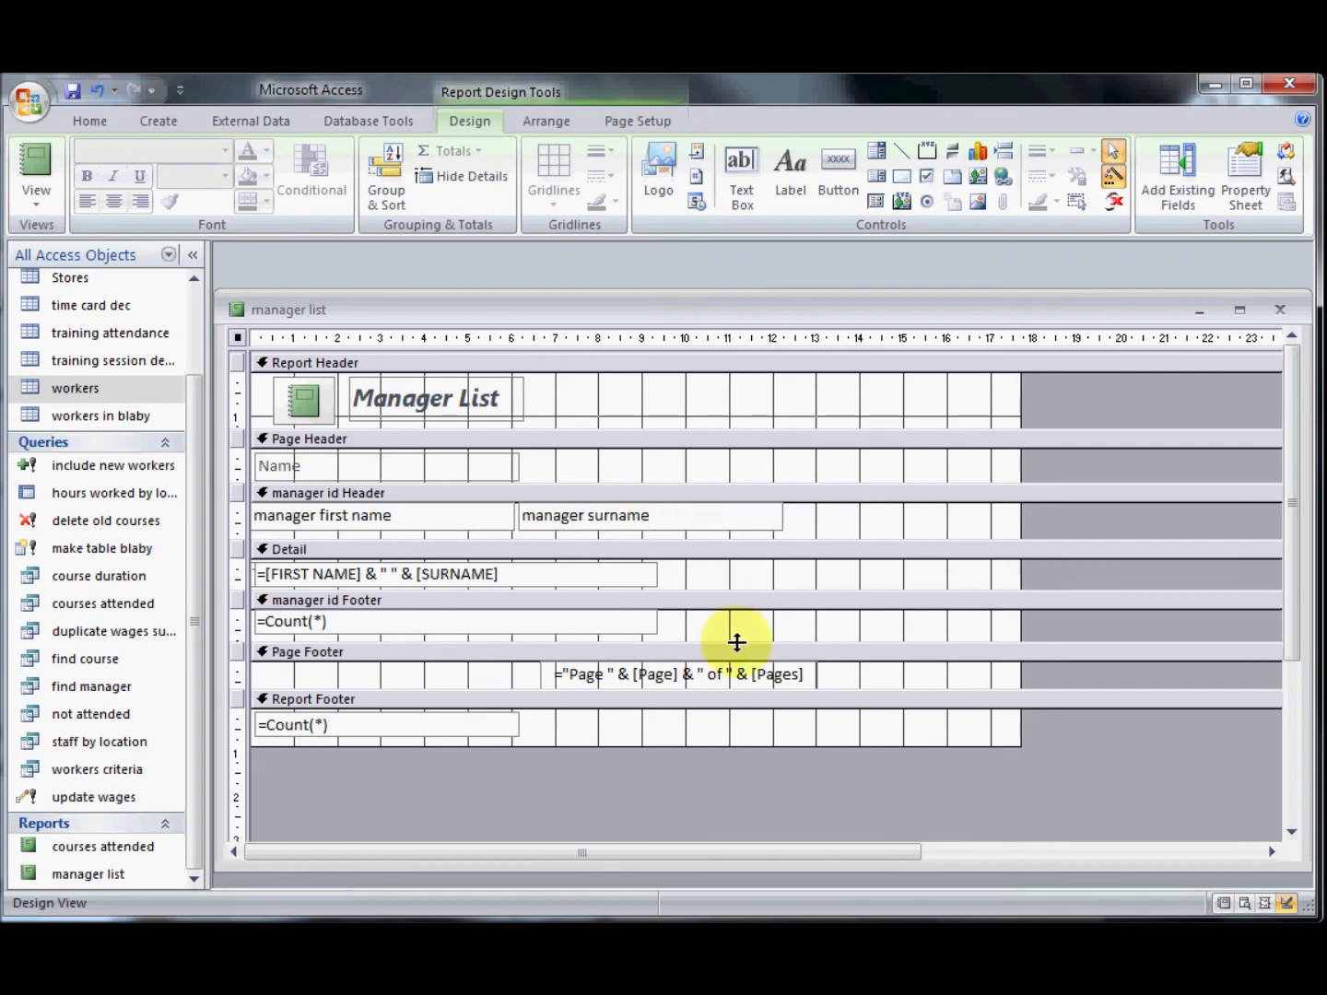
Enlarge the manager id Footer and draw a Subform/Subreport area below the count
{"action": "left_click_drag", "start_coordinate": [737, 643], "coordinate": [751, 739]}
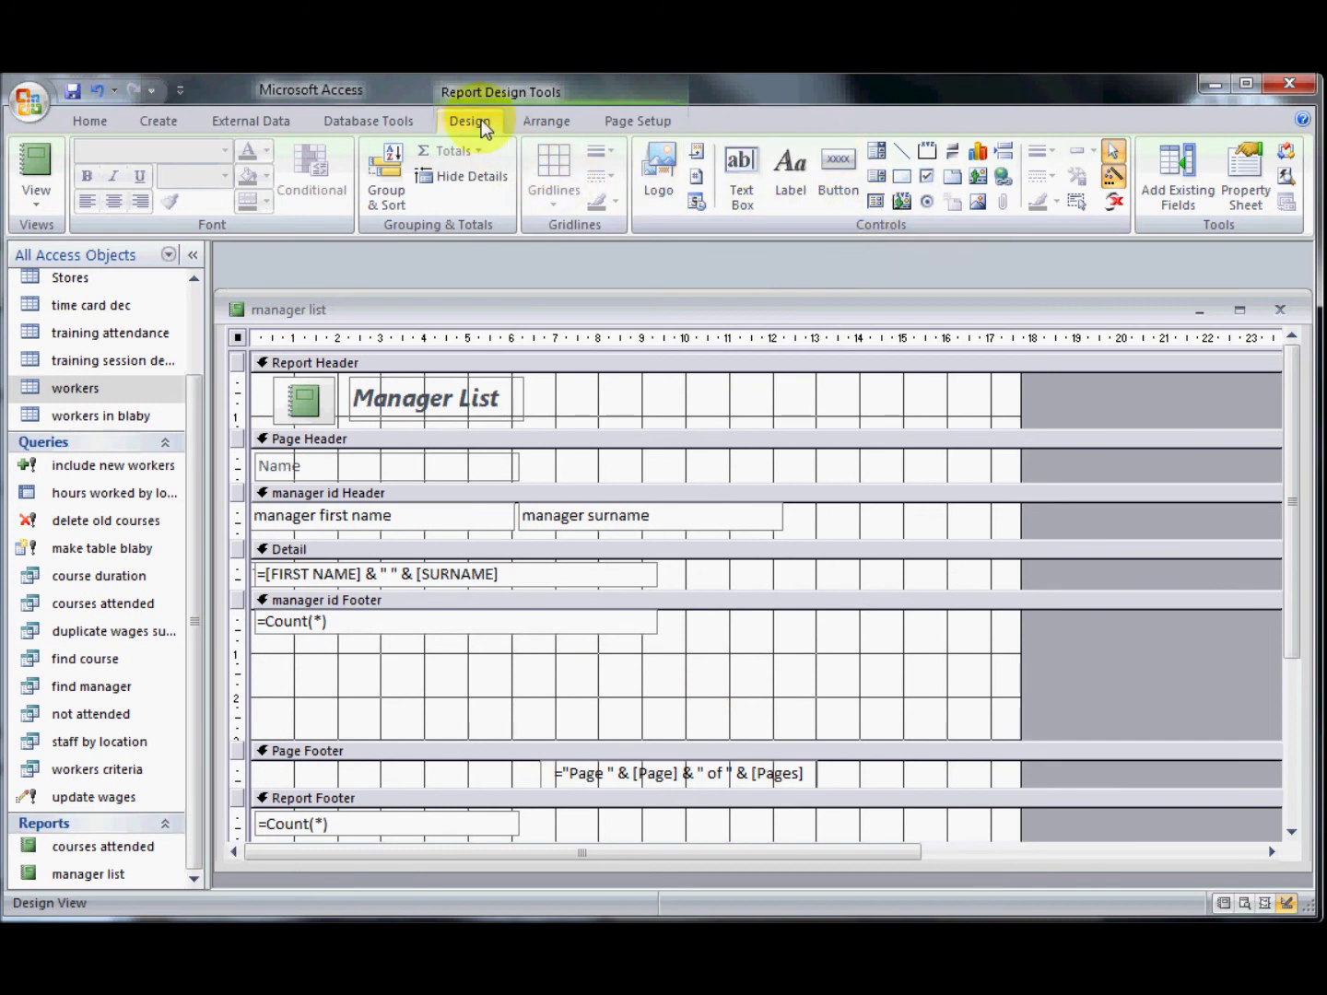
{"action": "left_click", "coordinate": [876, 205]}
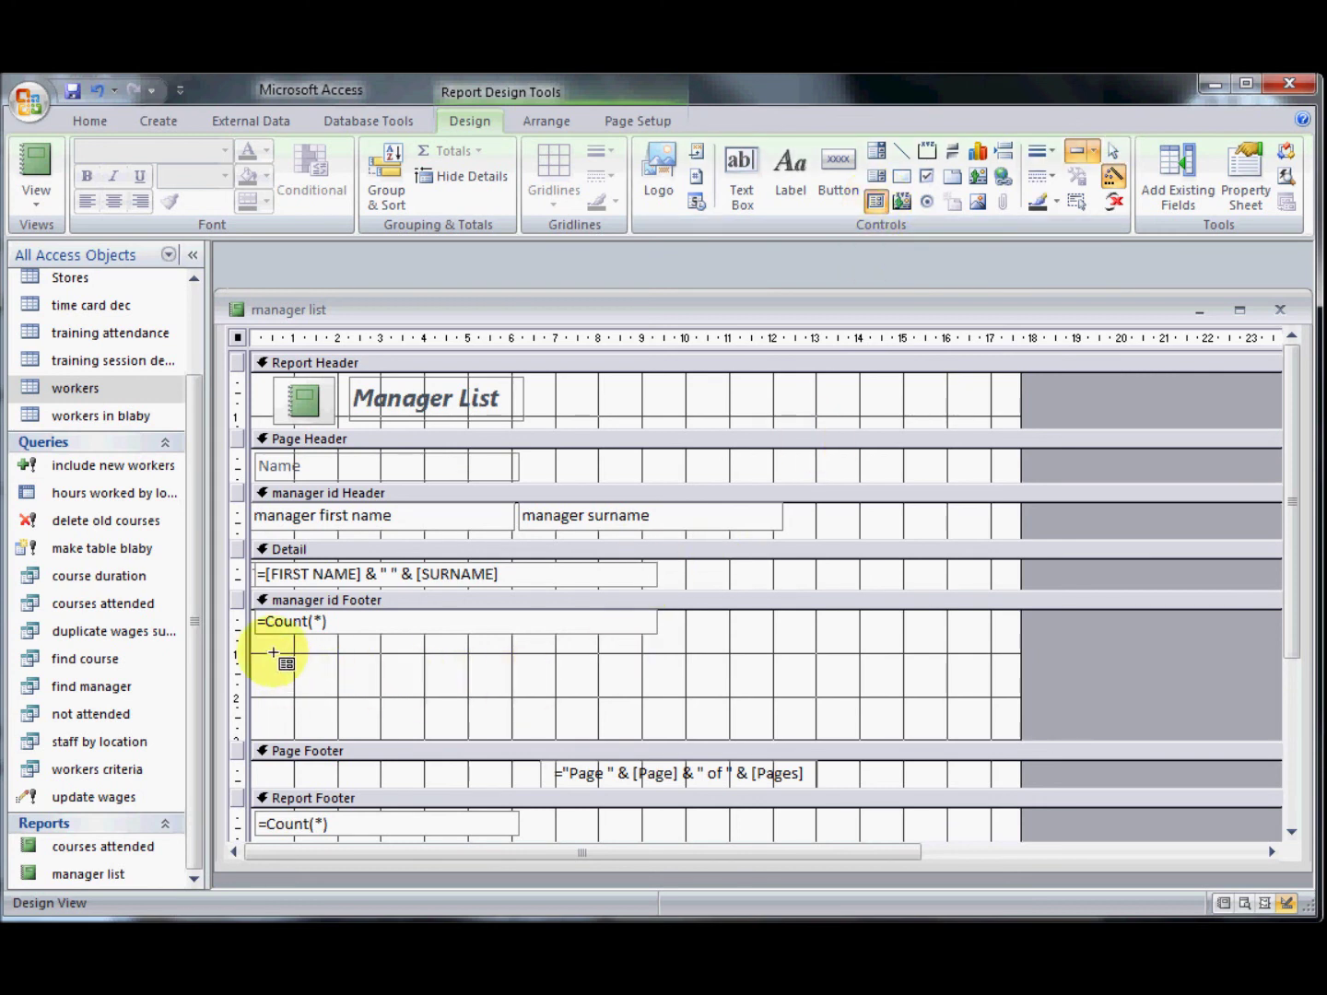
{"action": "left_click_drag", "start_coordinate": [262, 641], "coordinate": [953, 737]}
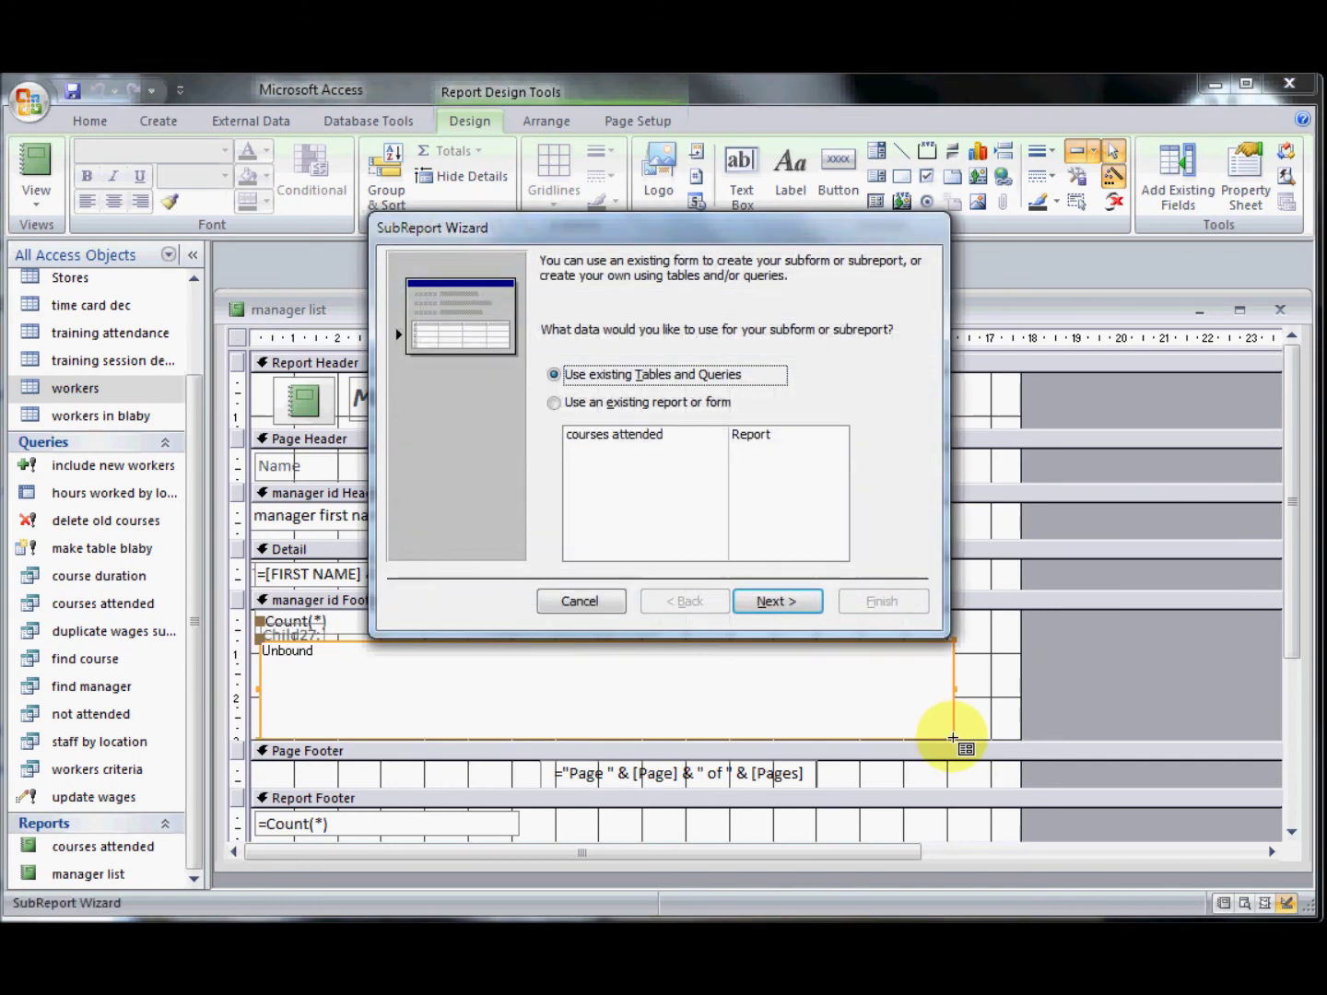
Use the existing 'courses attended' report as the subreport, linked on manager id
{"action": "left_click", "coordinate": [552, 409]}
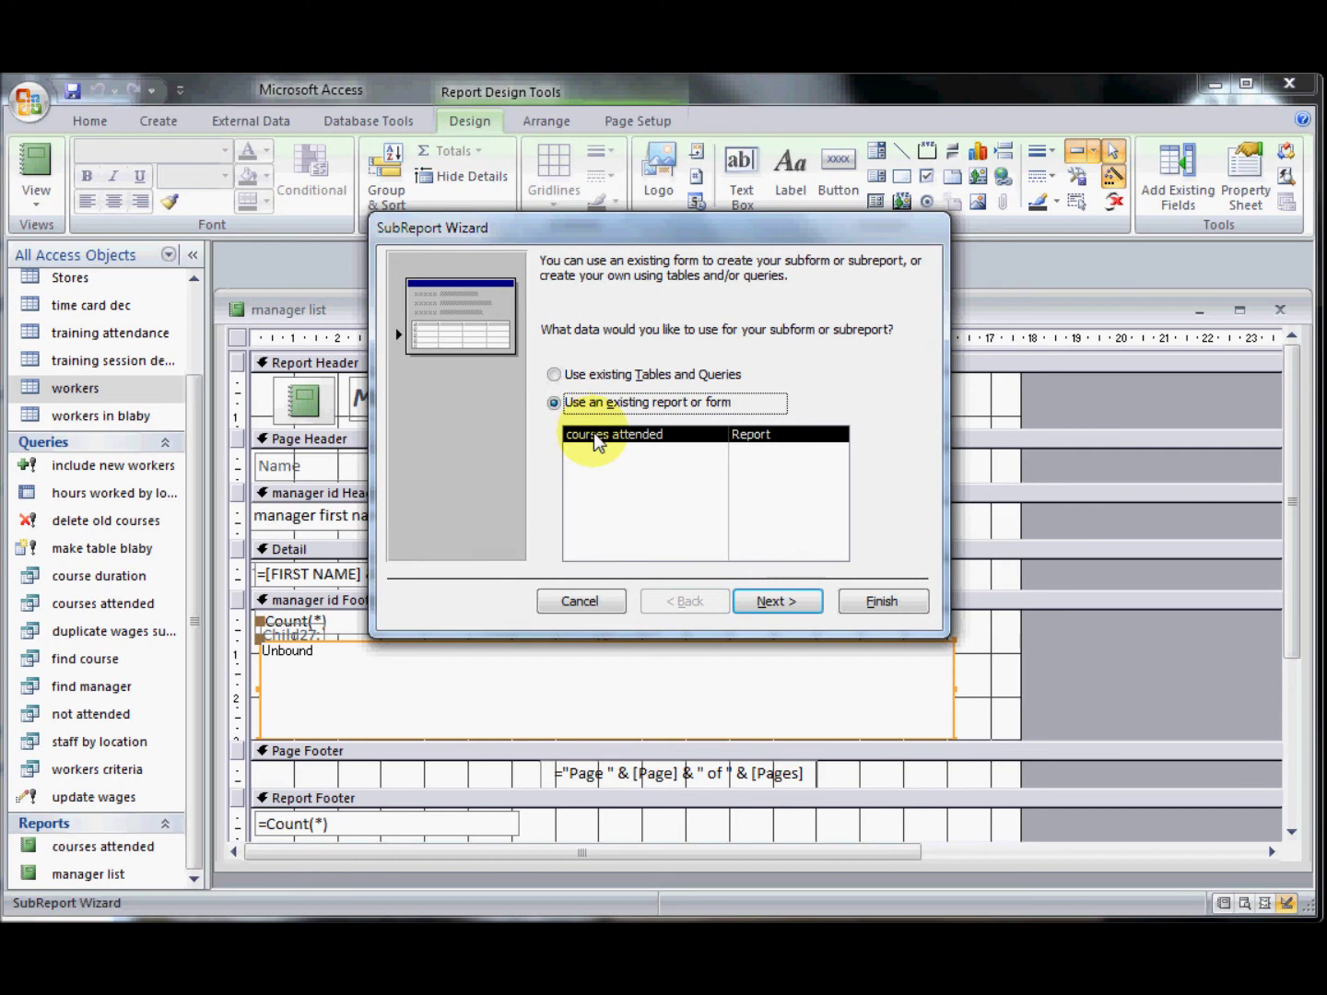
{"action": "left_click", "coordinate": [776, 603]}
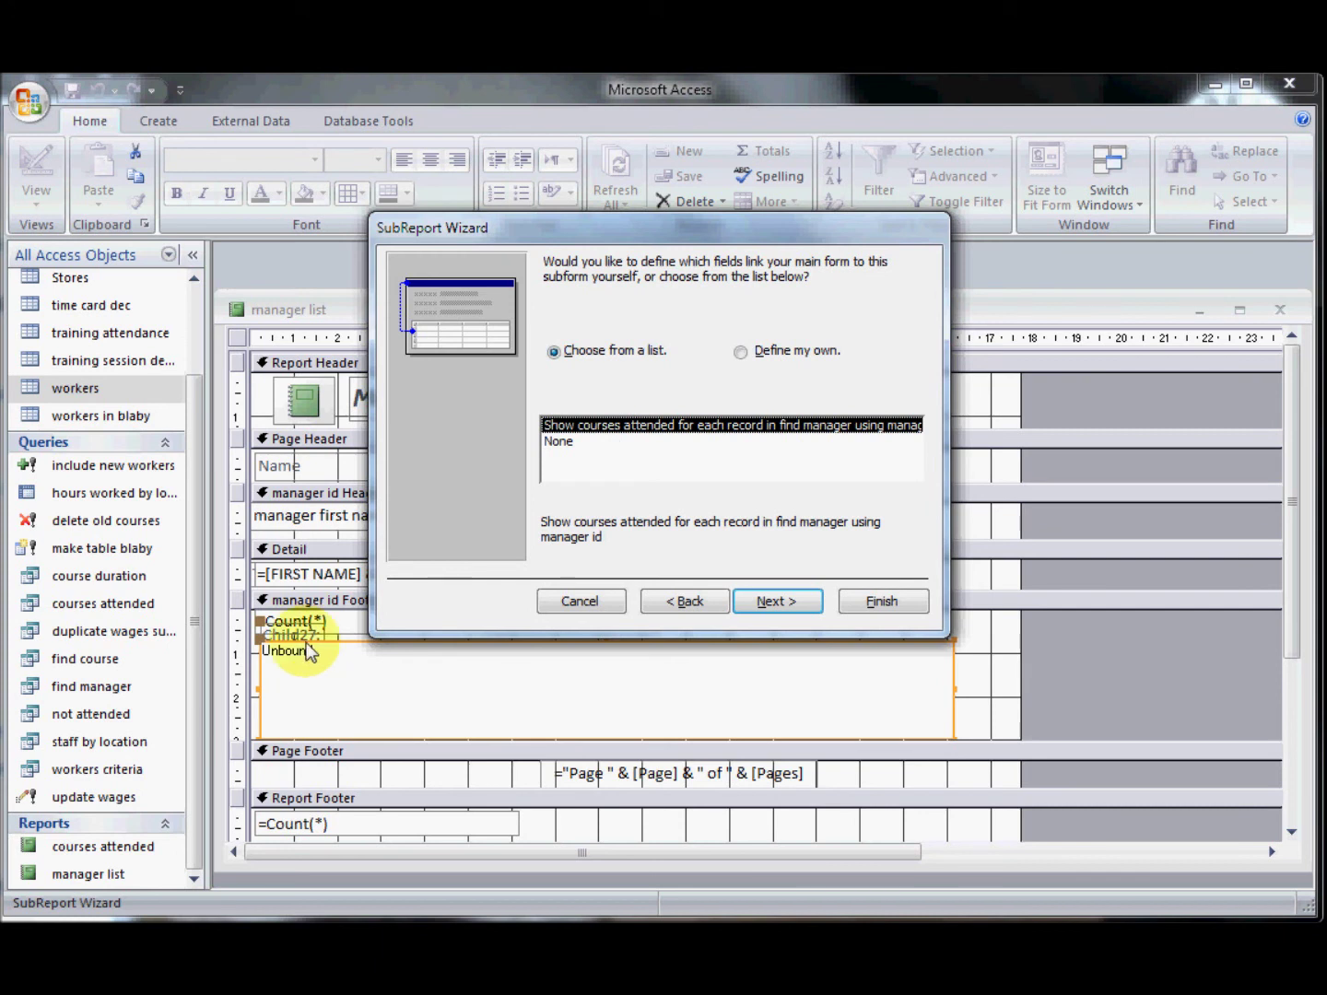
{"action": "left_click", "coordinate": [791, 601]}
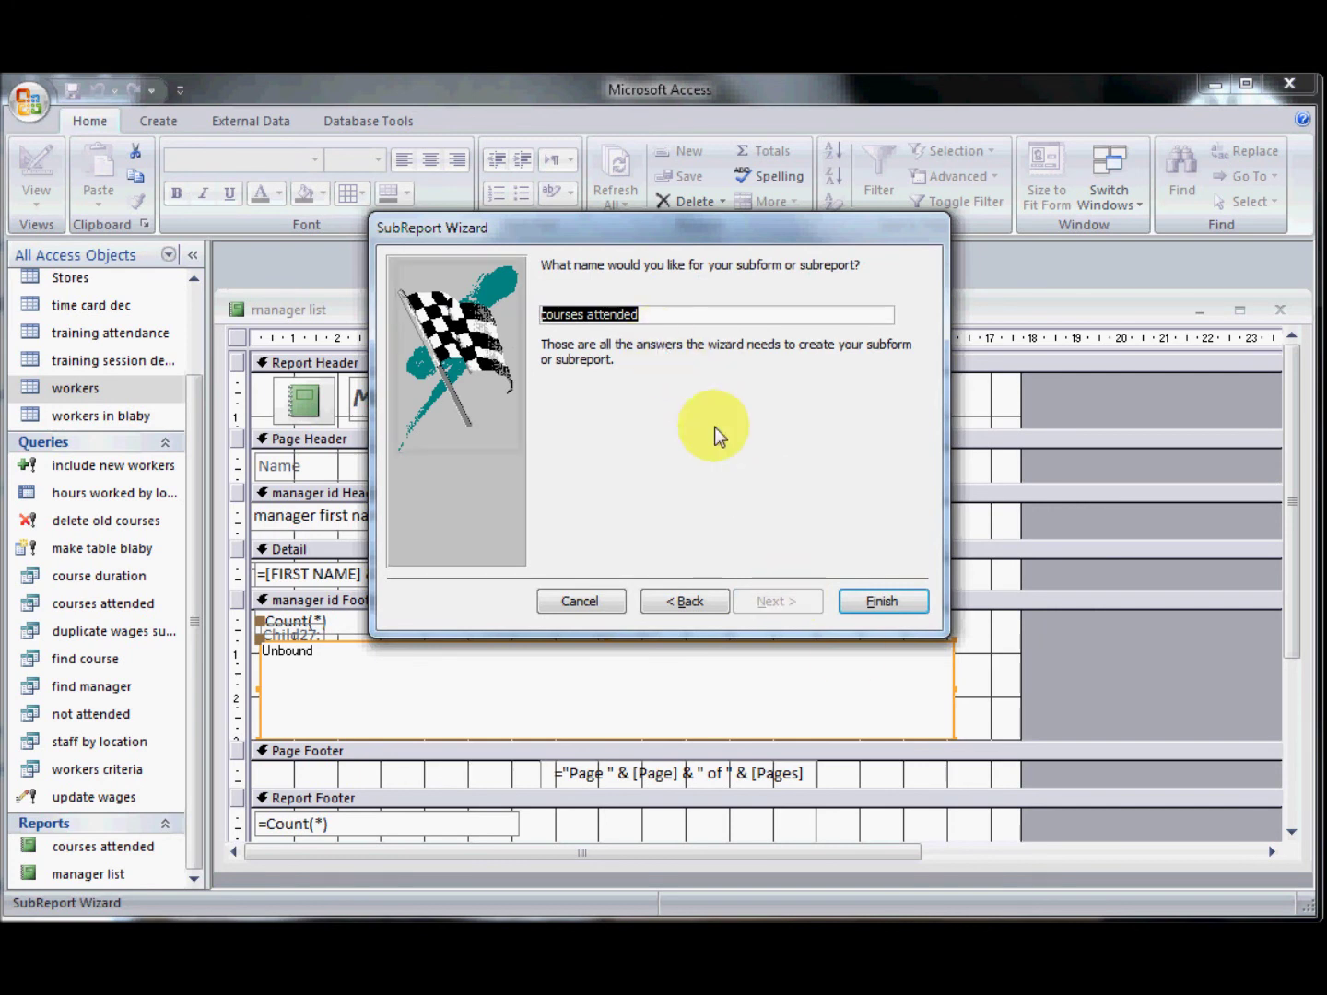
{"action": "left_click", "coordinate": [867, 606]}
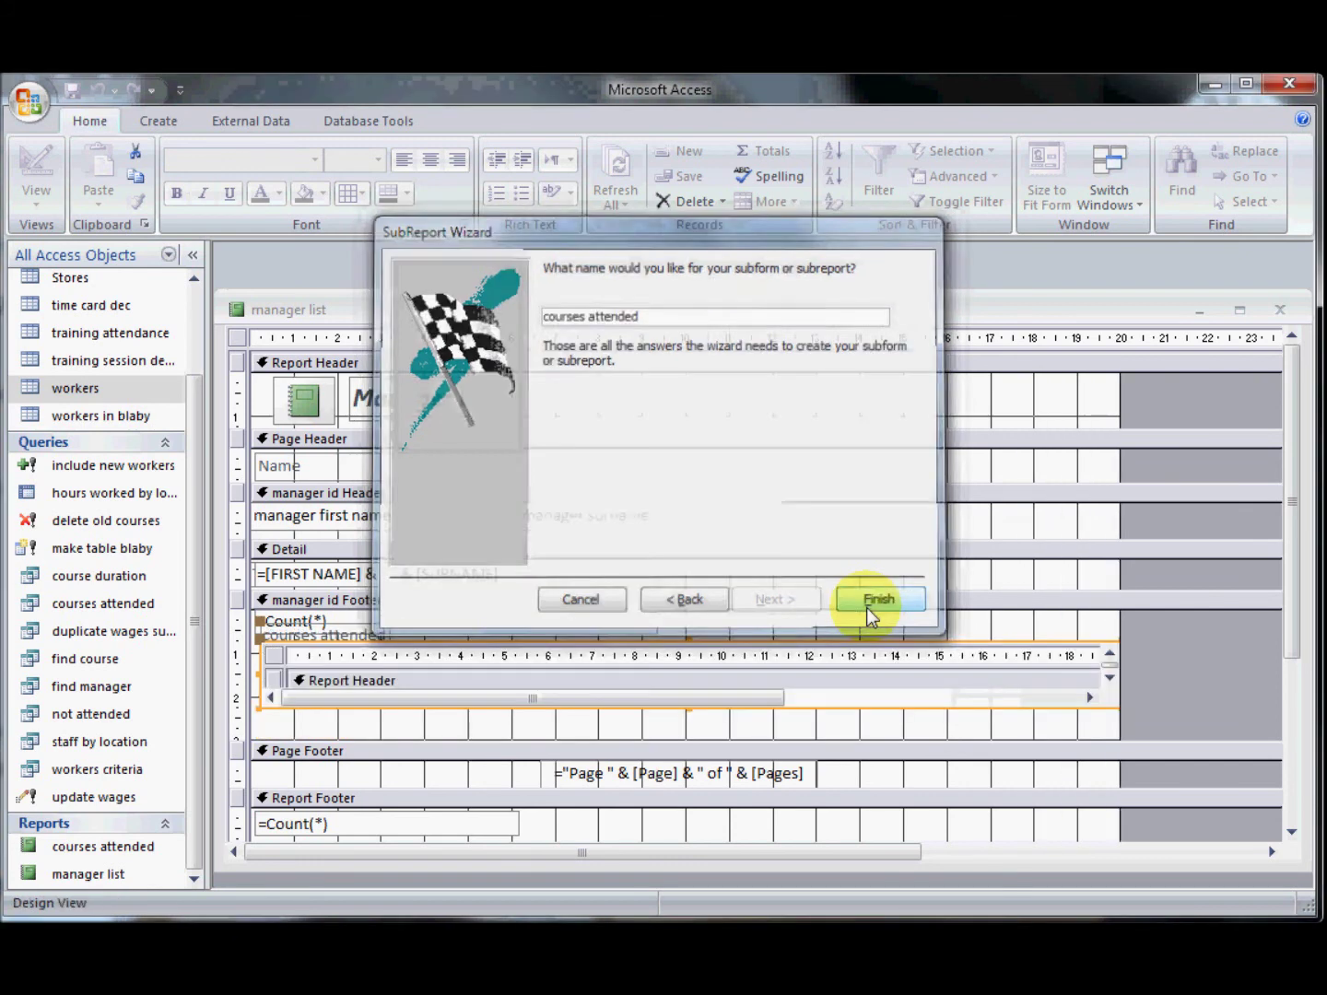
Make the courses attended subreport control smaller and drag the report's right edge inward
{"action": "left_click", "coordinate": [1104, 707]}
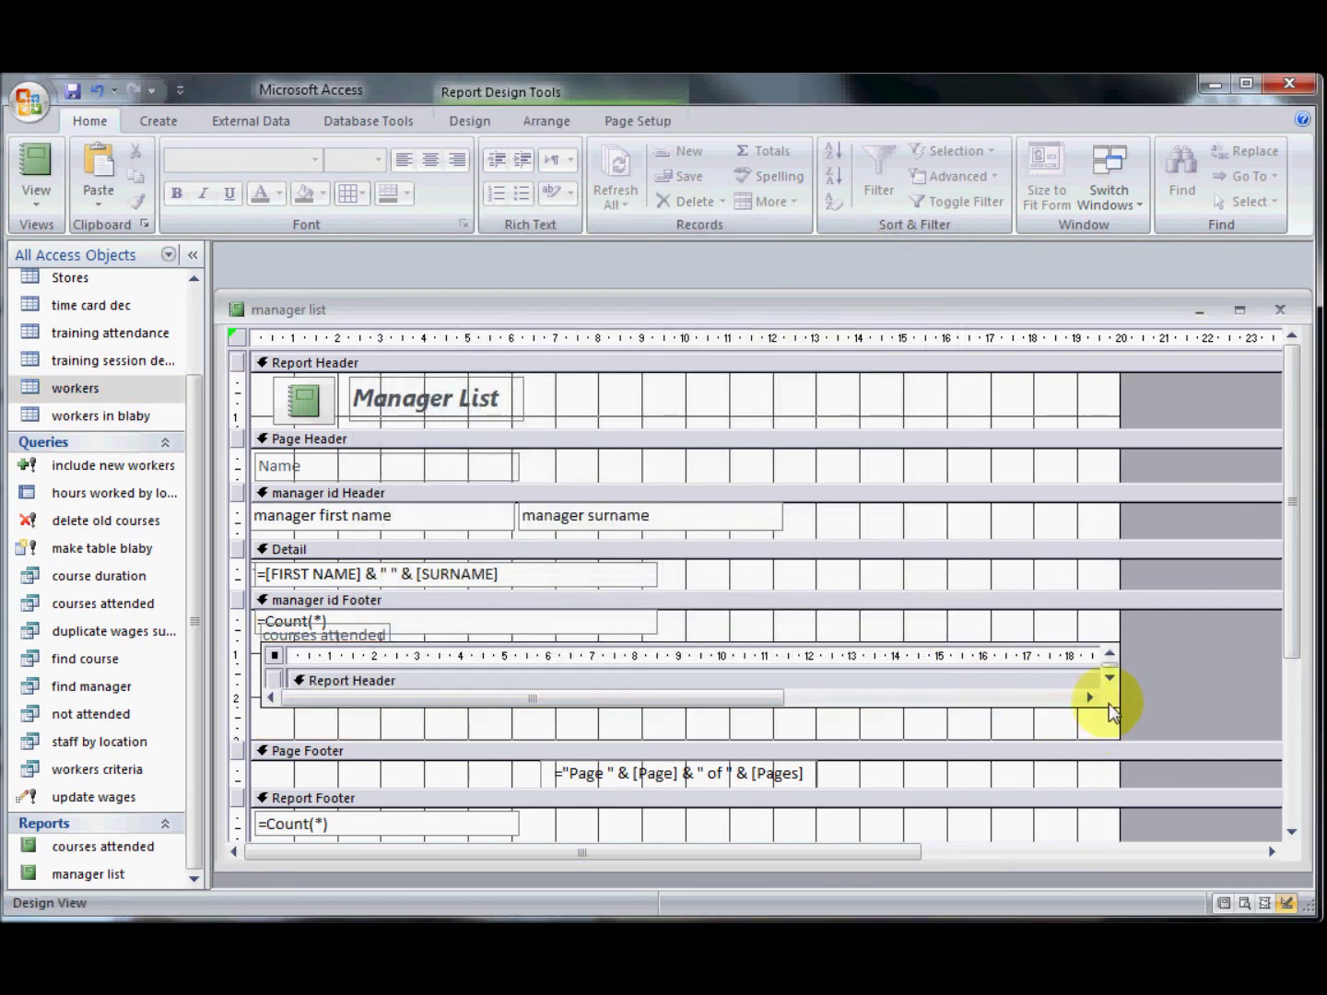
{"action": "left_click", "coordinate": [998, 712]}
{"action": "left_click", "coordinate": [995, 708]}
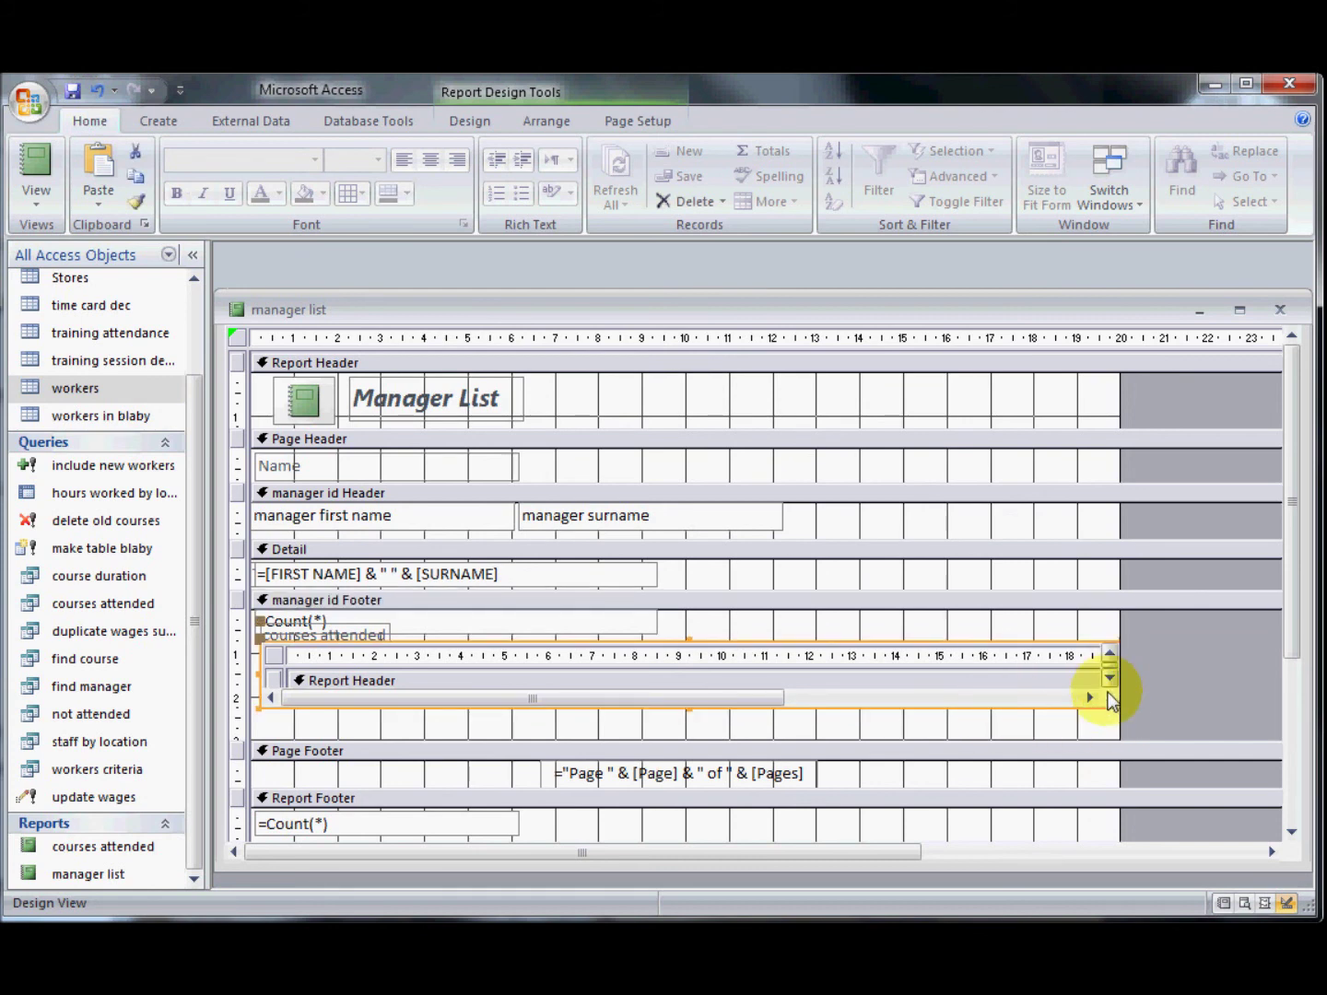
{"action": "left_click_drag", "start_coordinate": [1117, 709], "coordinate": [1004, 742]}
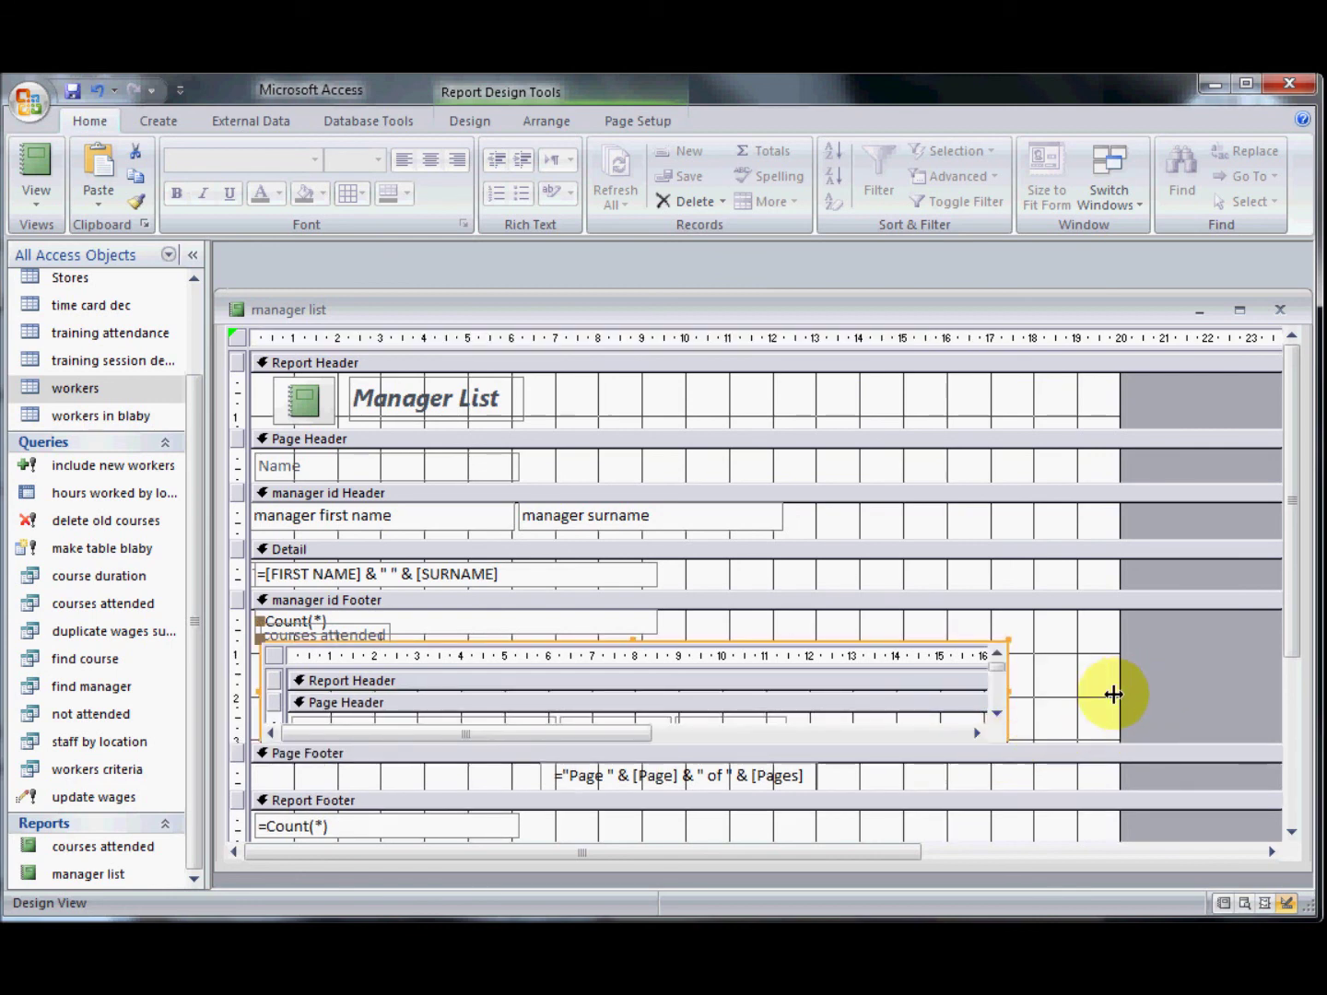
{"action": "left_click_drag", "start_coordinate": [1117, 696], "coordinate": [1043, 699]}
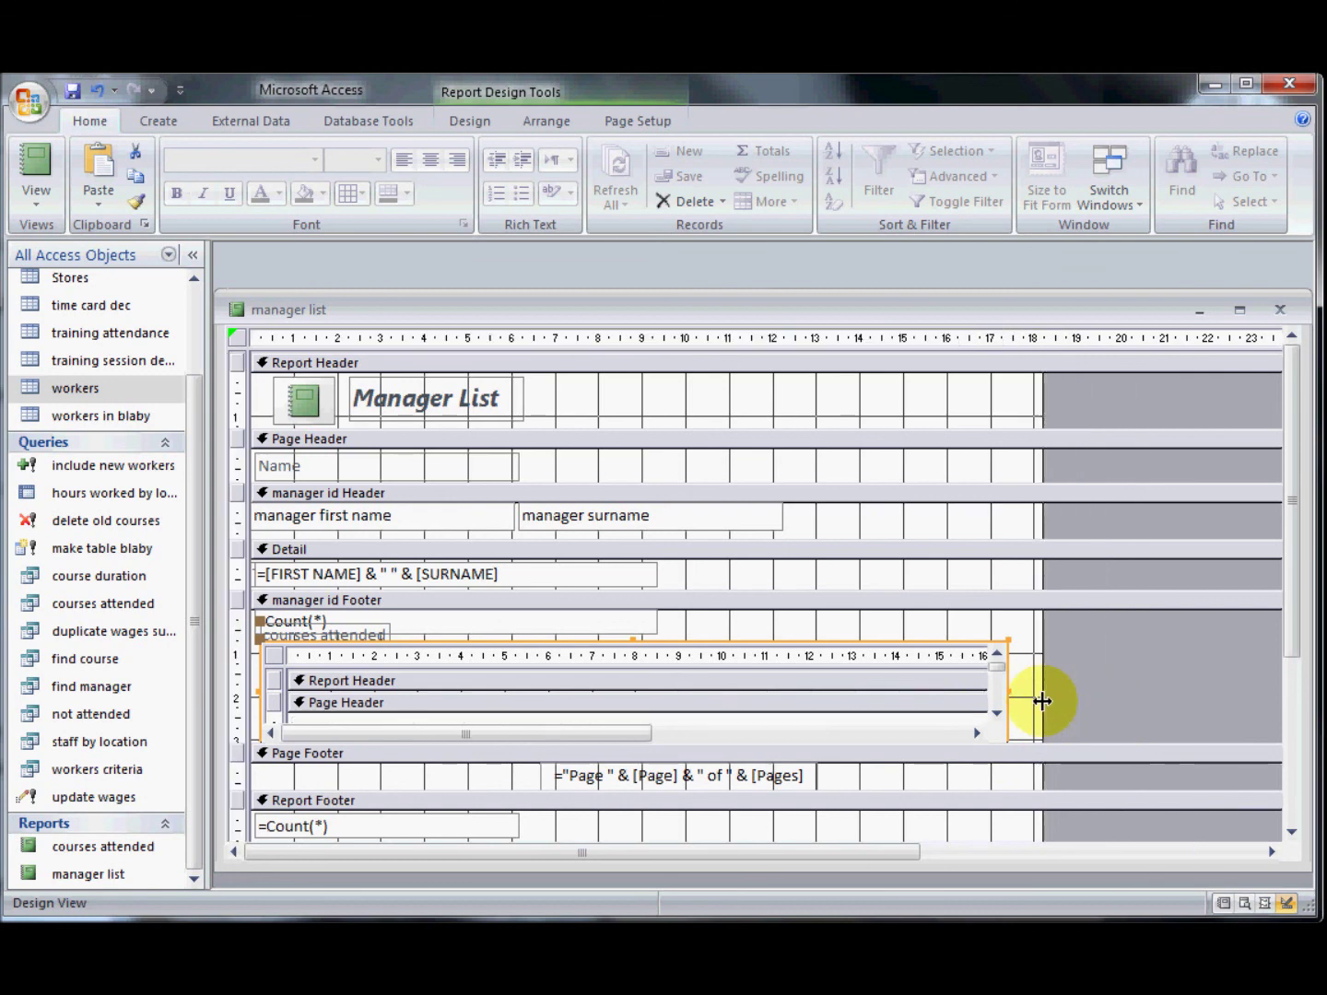
Open Print Preview and page through pages 1 to 3, checking each courses attended box
{"action": "left_click", "coordinate": [41, 203]}
{"action": "left_click", "coordinate": [88, 292]}
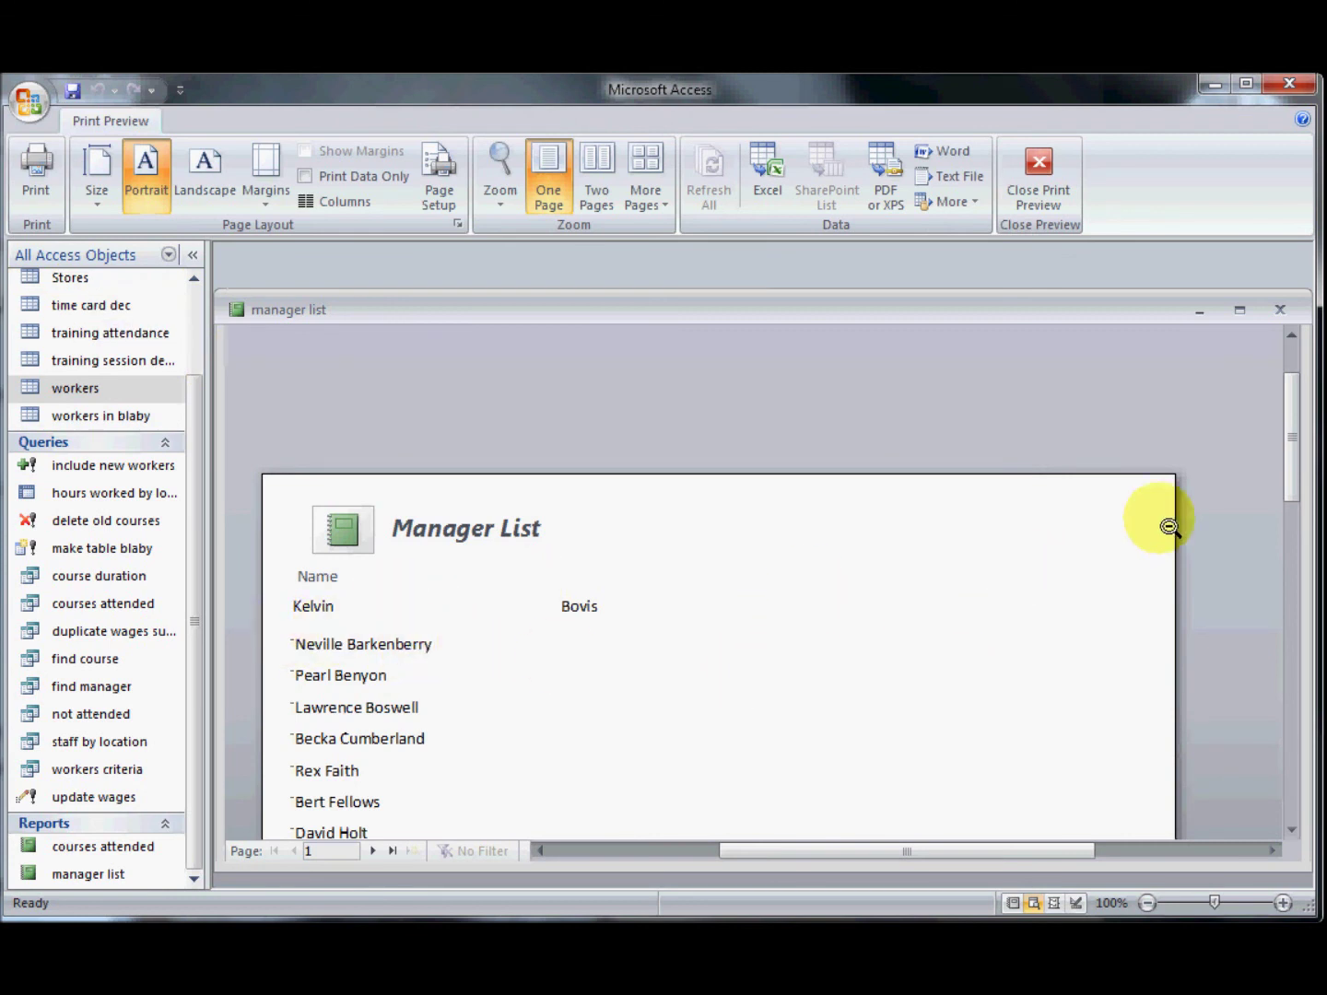
{"action": "left_click_drag", "start_coordinate": [1296, 444], "coordinate": [1295, 608]}
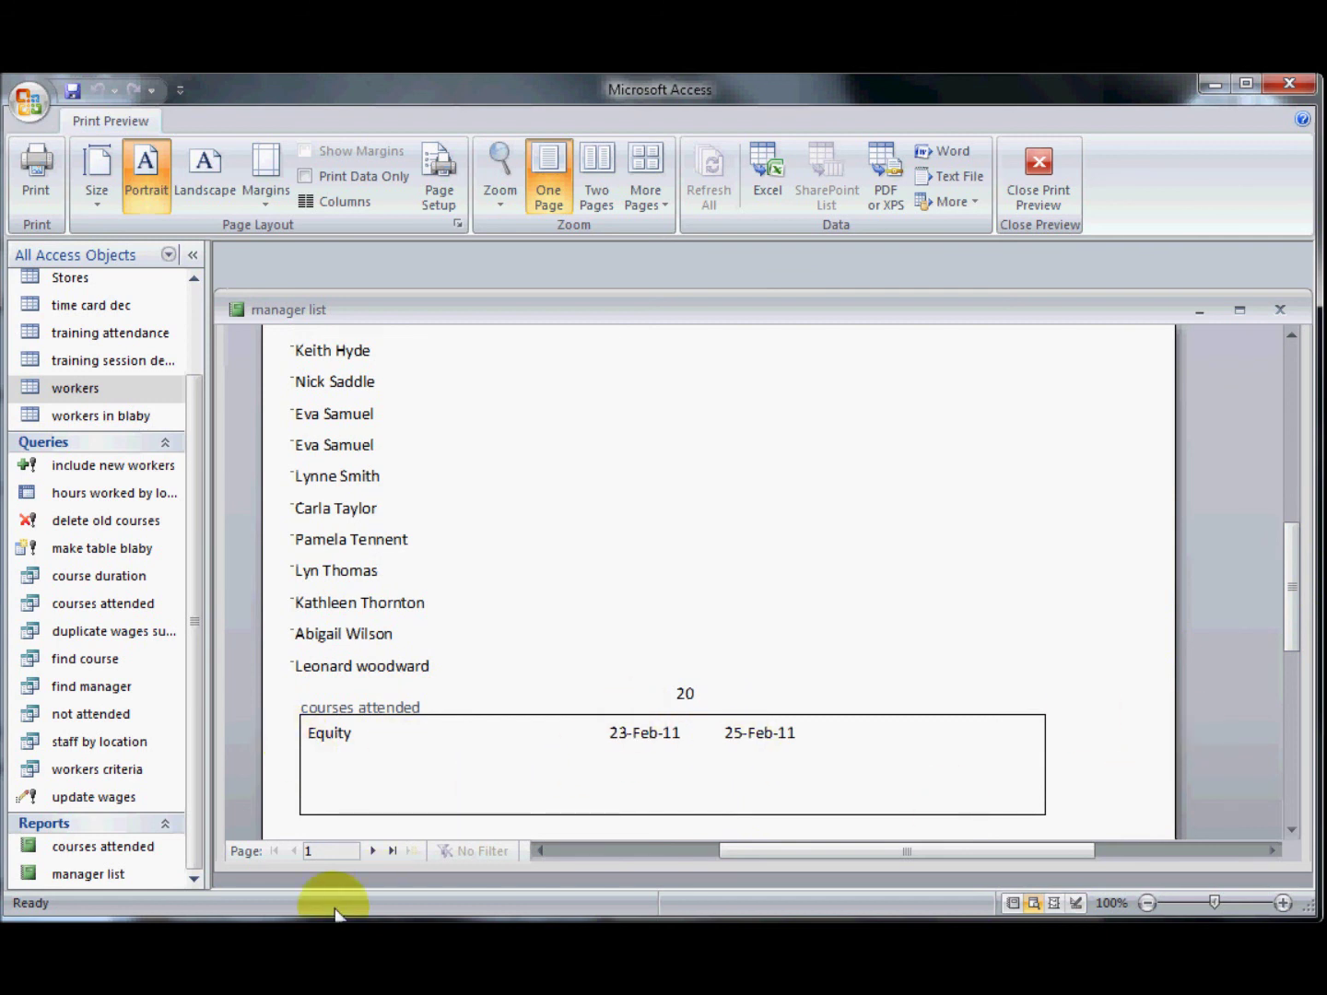
{"action": "left_click", "coordinate": [372, 850]}
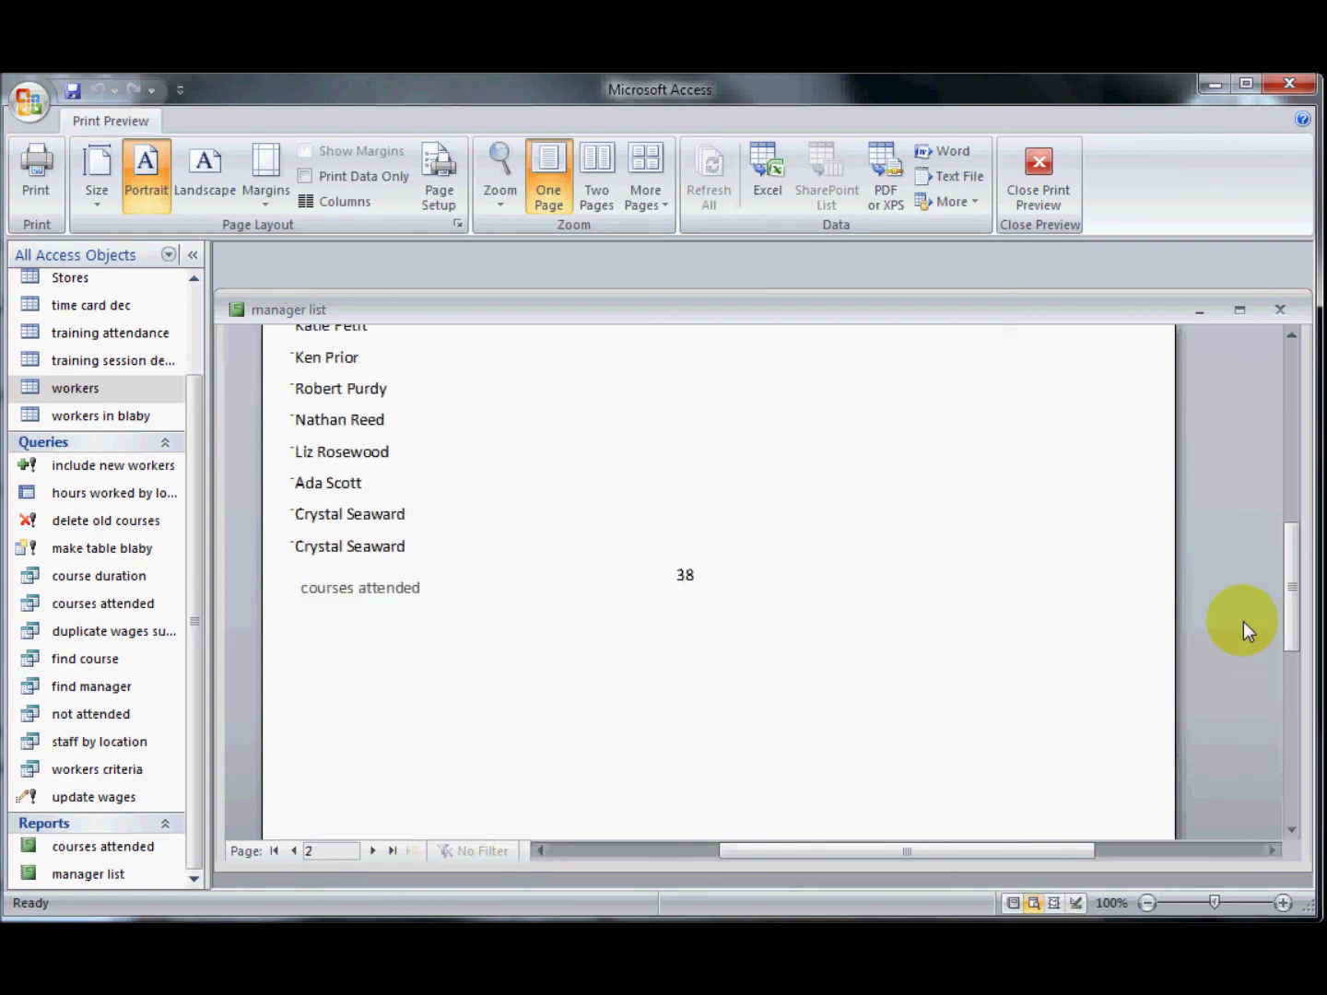
{"action": "mouse_move", "coordinate": [1294, 622]}
{"action": "left_mouse_down"}
{"action": "mouse_move", "coordinate": [1304, 498]}
{"action": "mouse_move", "coordinate": [1291, 626]}
{"action": "left_mouse_up"}
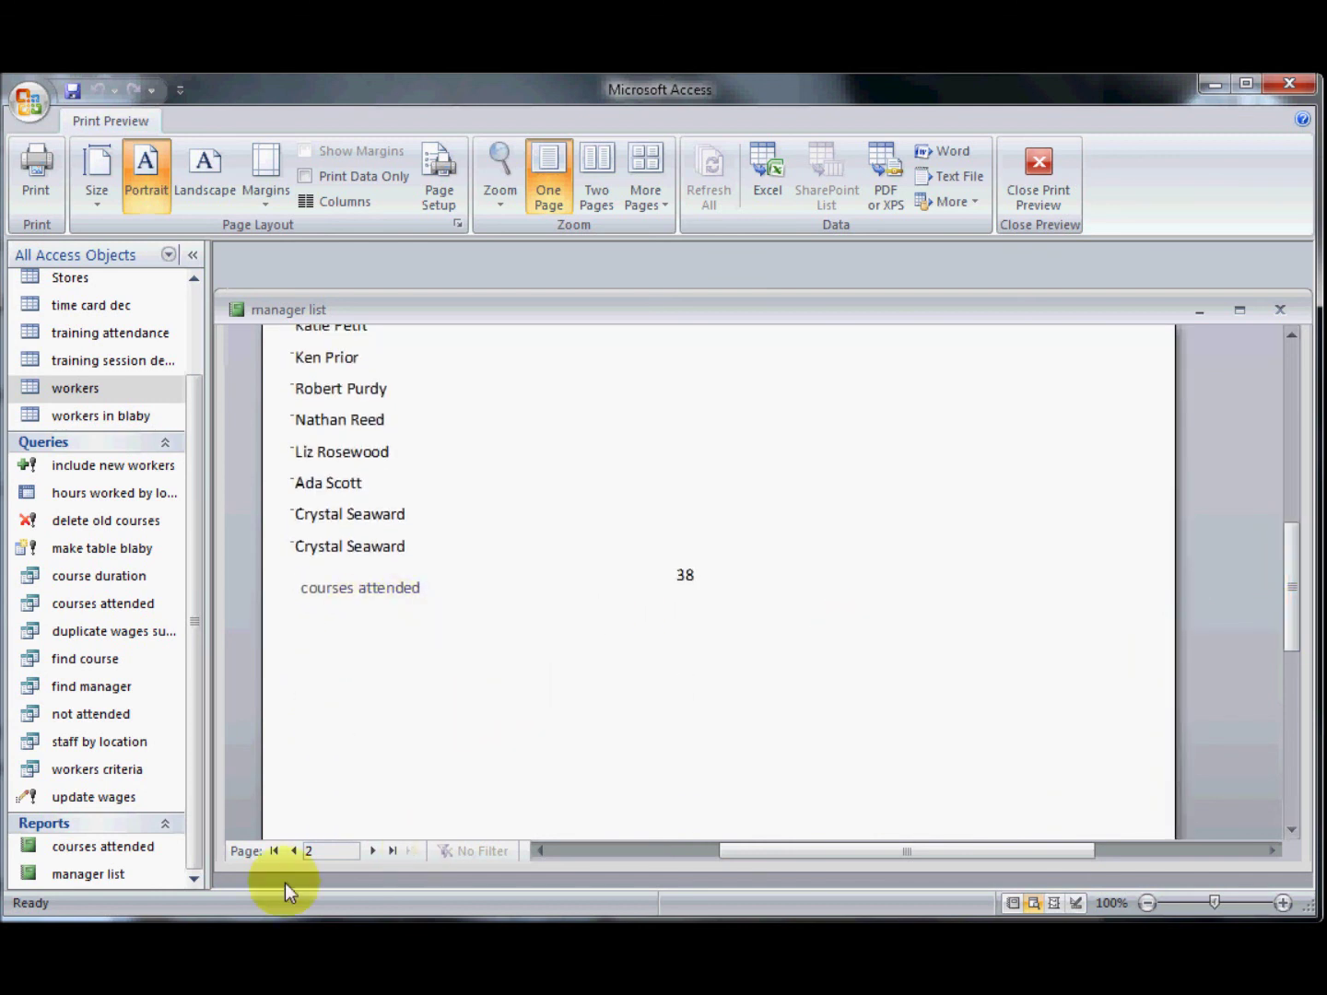
{"action": "left_click", "coordinate": [375, 851]}
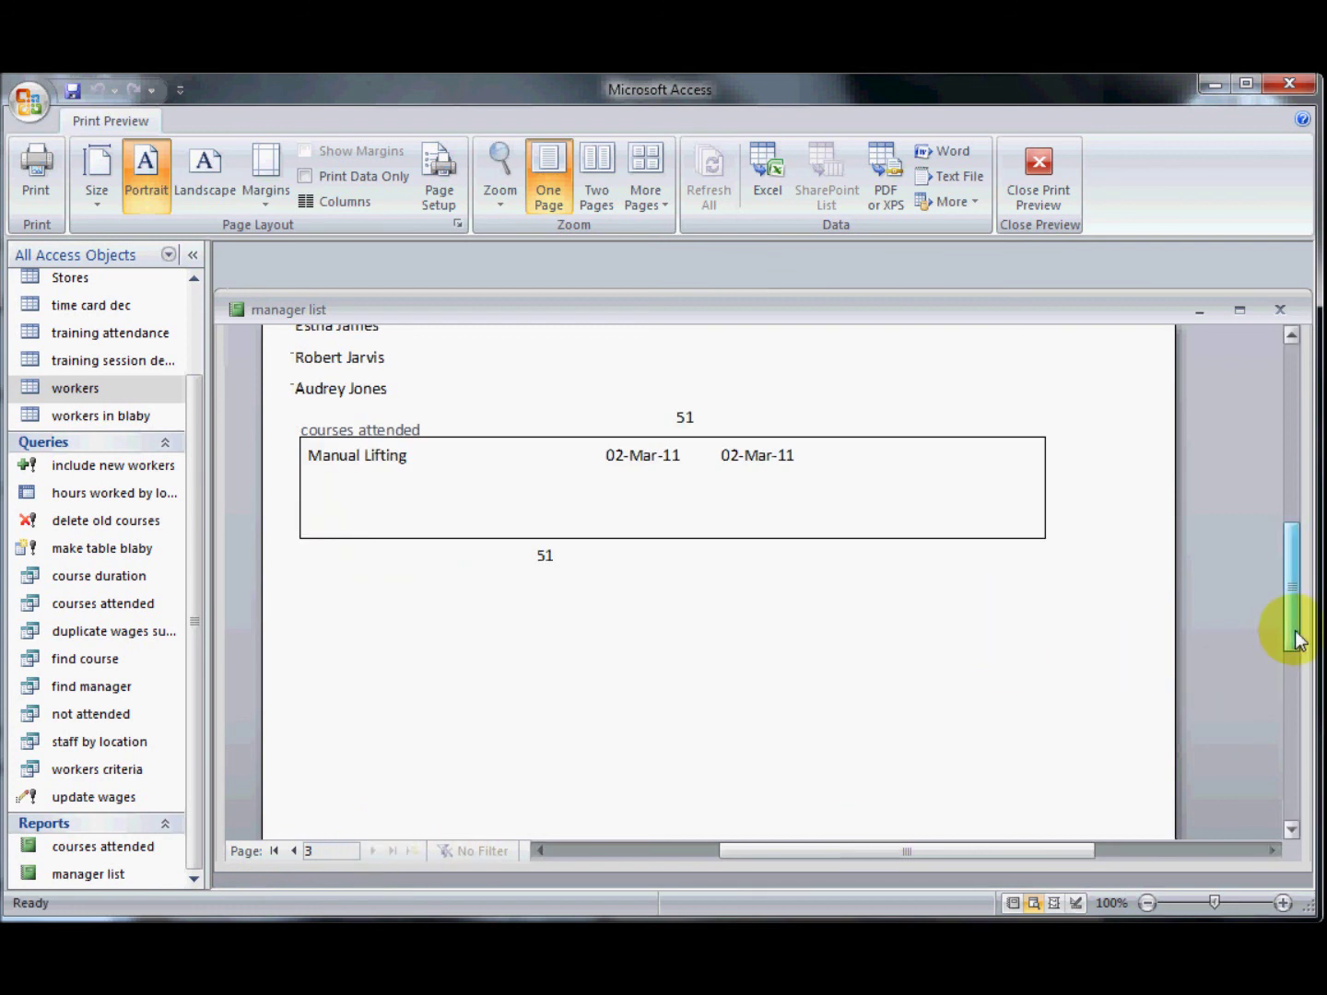
{"action": "left_click_drag", "start_coordinate": [1295, 640], "coordinate": [1297, 511]}
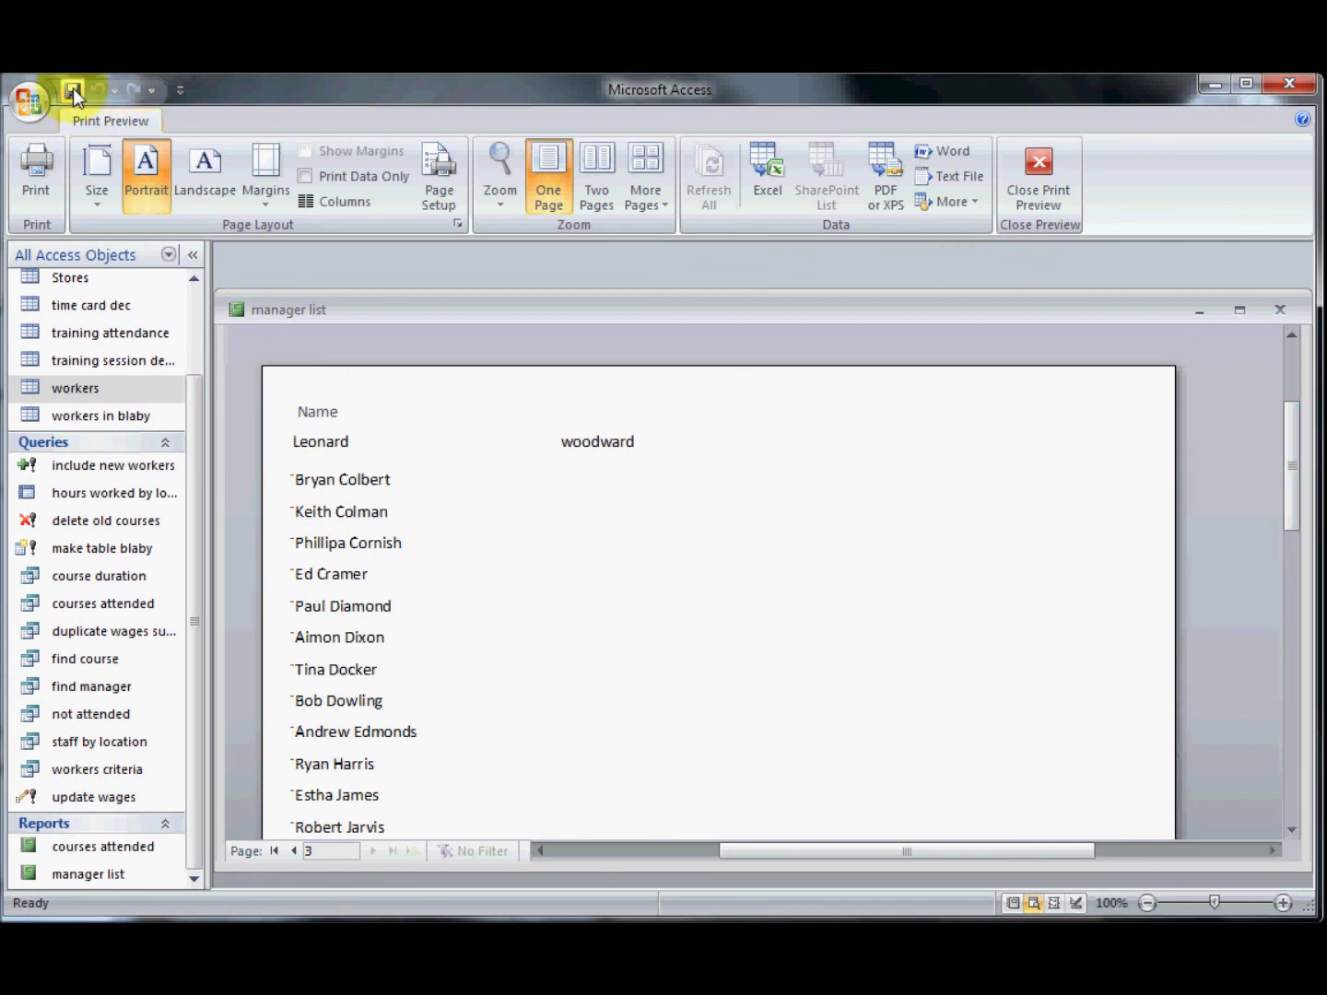
Close the Manager List report window
{"action": "left_click", "coordinate": [1282, 308]}
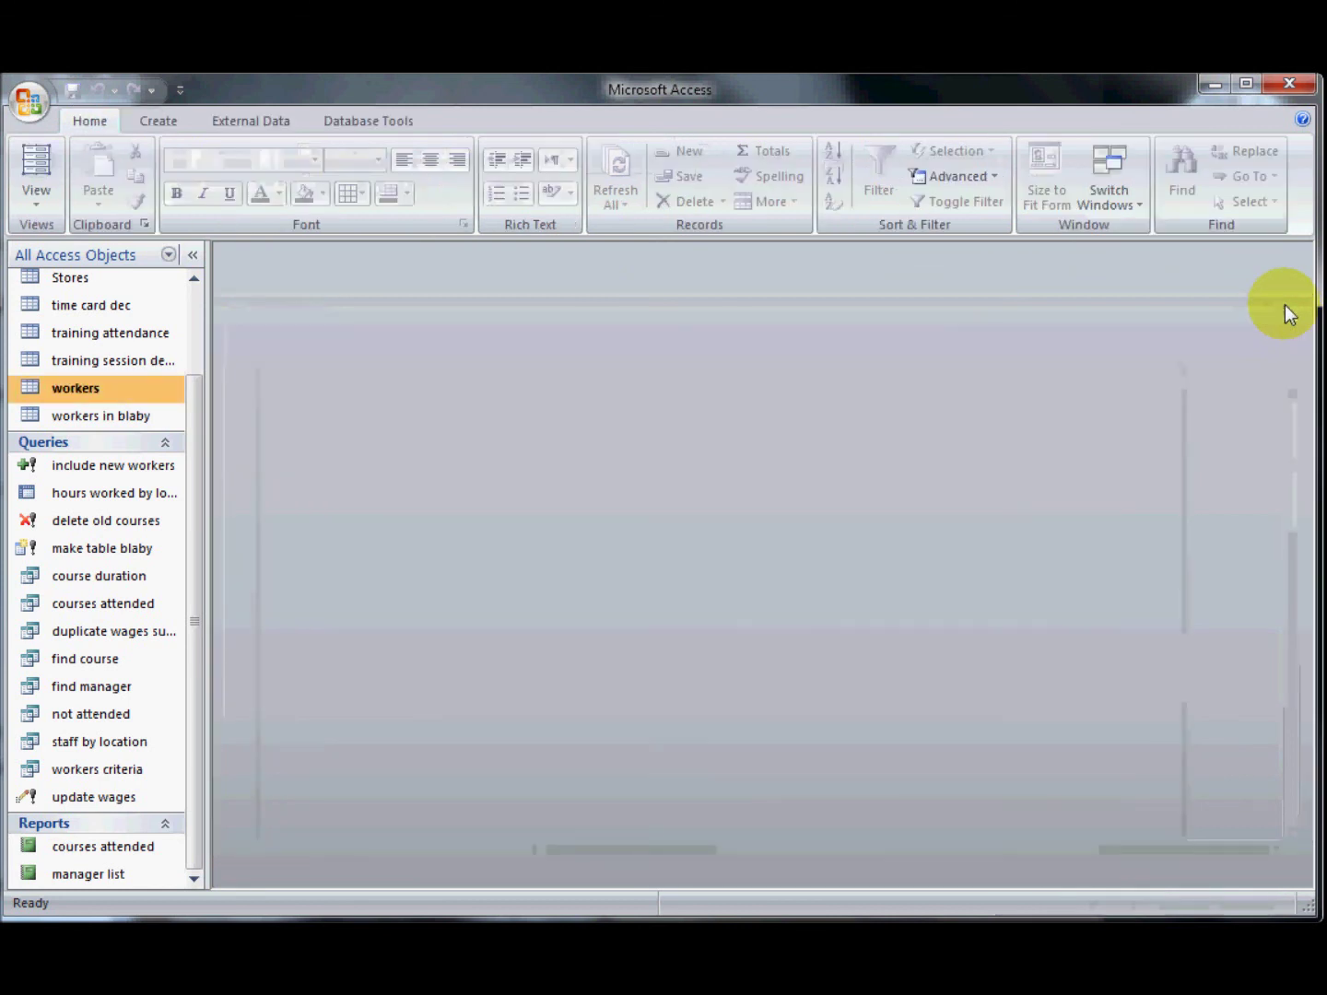